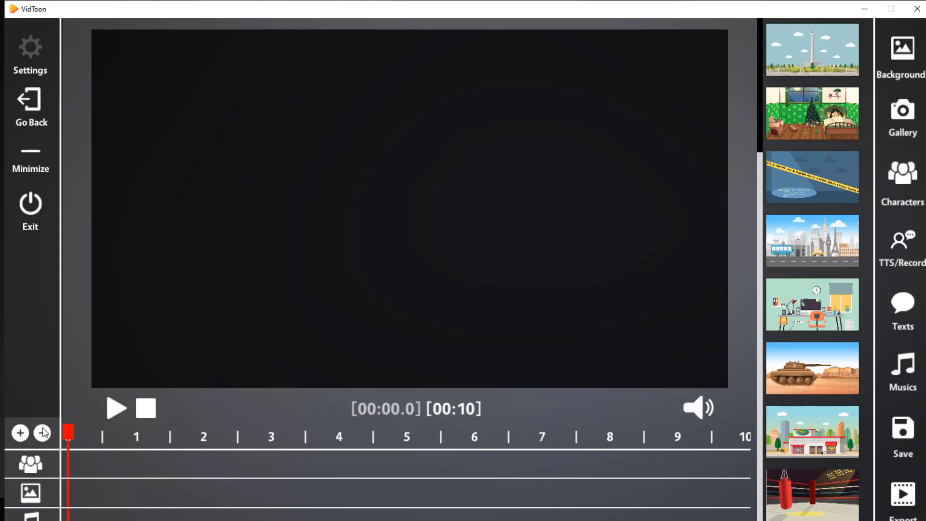
# Extend the video's total length to 20 seconds
pyautogui.click(19, 432)
pyautogui.click(19, 432)
pyautogui.click(19, 432)
pyautogui.click(20, 433)
pyautogui.click(20, 433)
pyautogui.click(20, 433)
pyautogui.click(21, 433)
pyautogui.click(21, 433)
pyautogui.click(20, 433)
pyautogui.click(20, 433)
# Check the extended timeline and move the playhead to 13 seconds
pyautogui.hscroll(3, 248, 439)
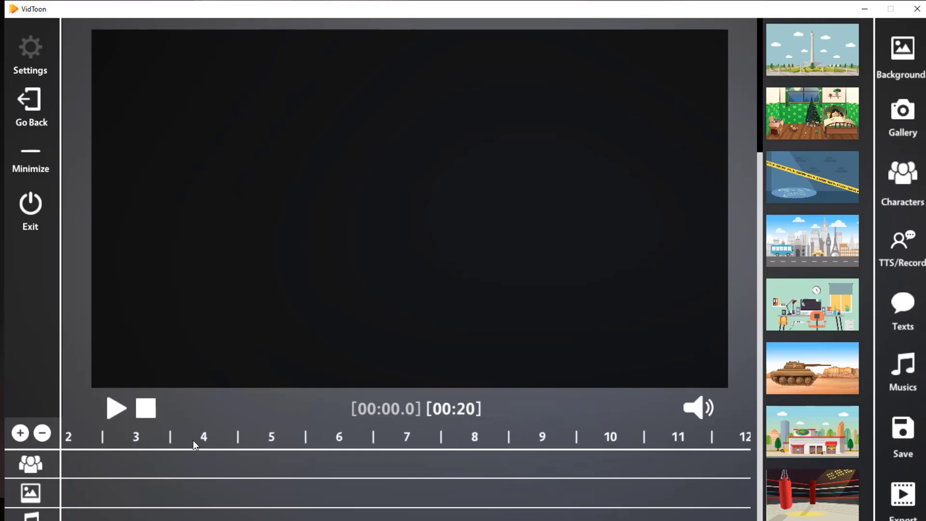
pyautogui.hscroll(3, 412, 438)
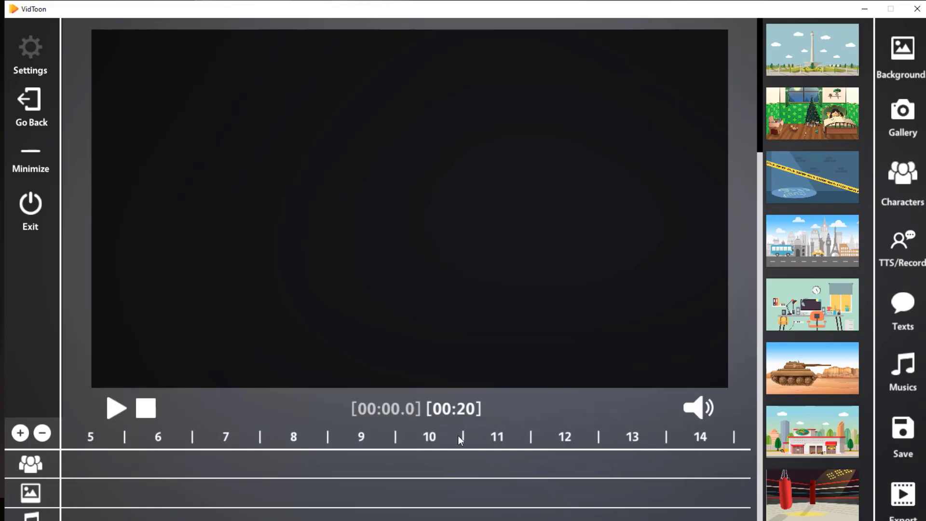
pyautogui.click(616, 433)
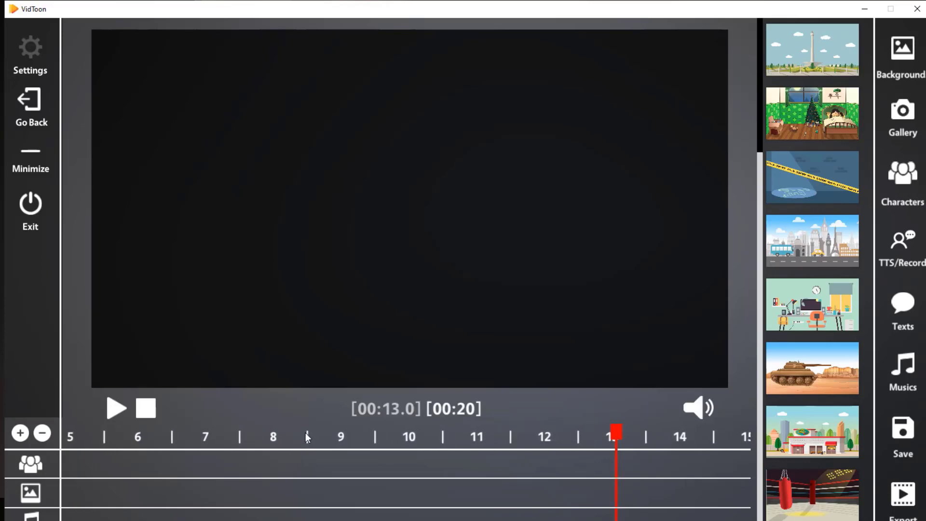
pyautogui.hscroll(-5, 347, 431)
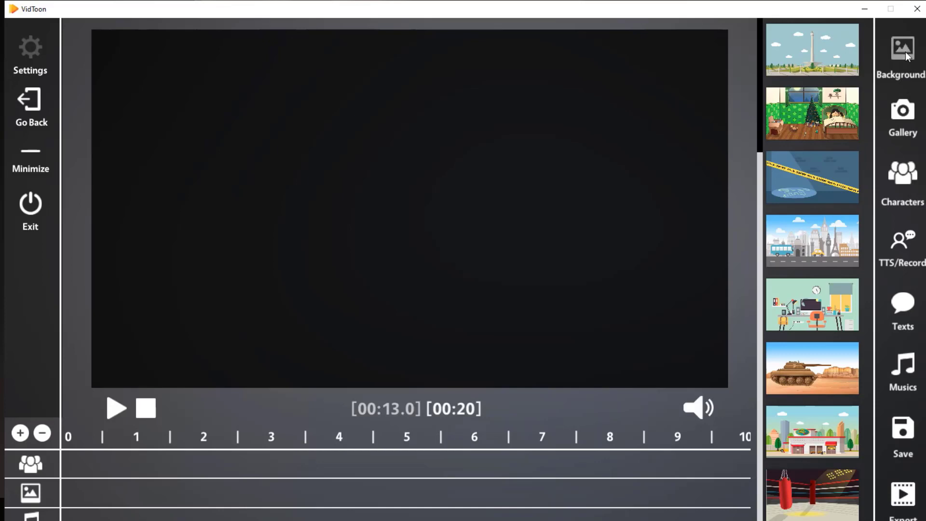
# Look through the Gallery and browse the list of available characters
pyautogui.click(899, 119)
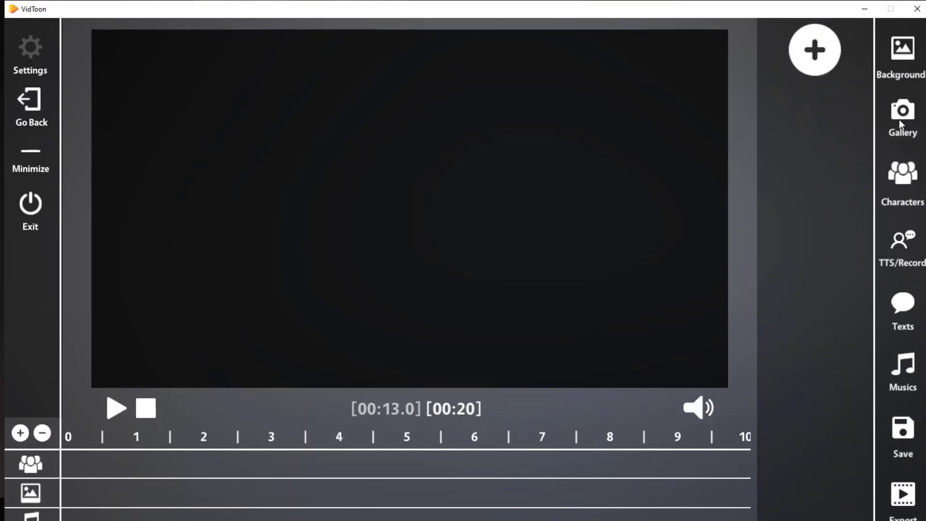
pyautogui.click(905, 181)
pyautogui.moveTo(758, 74); pyautogui.dragTo(763, 428)
pyautogui.click(764, 134)
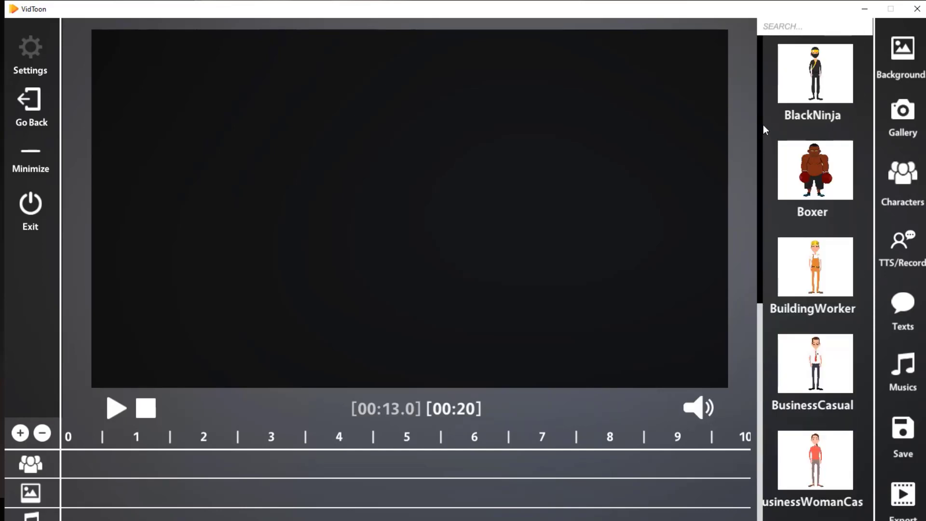
pyautogui.moveTo(762, 122); pyautogui.dragTo(771, 155)
pyautogui.scroll(3, 760, 162)
# Examine the speech, text and music libraries, including the file browser for adding custom music, without loading anything
pyautogui.click(898, 249)
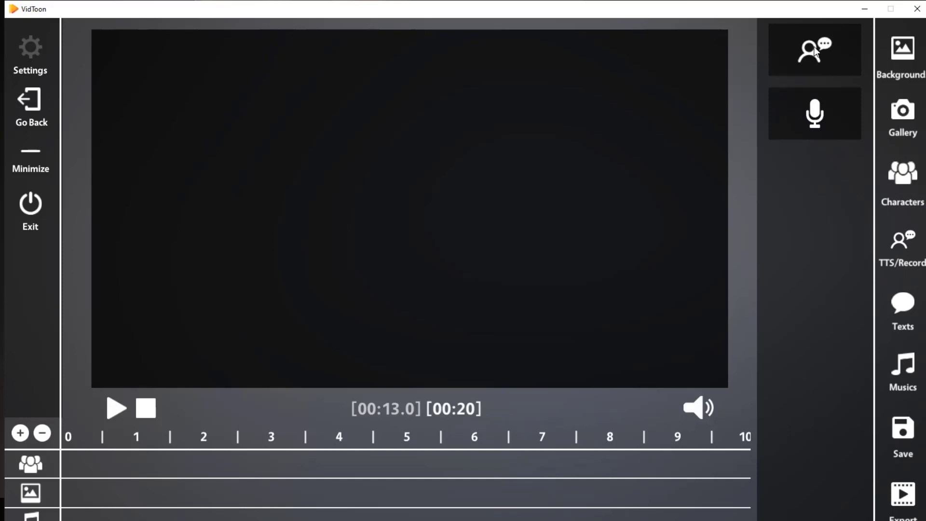
pyautogui.click(902, 323)
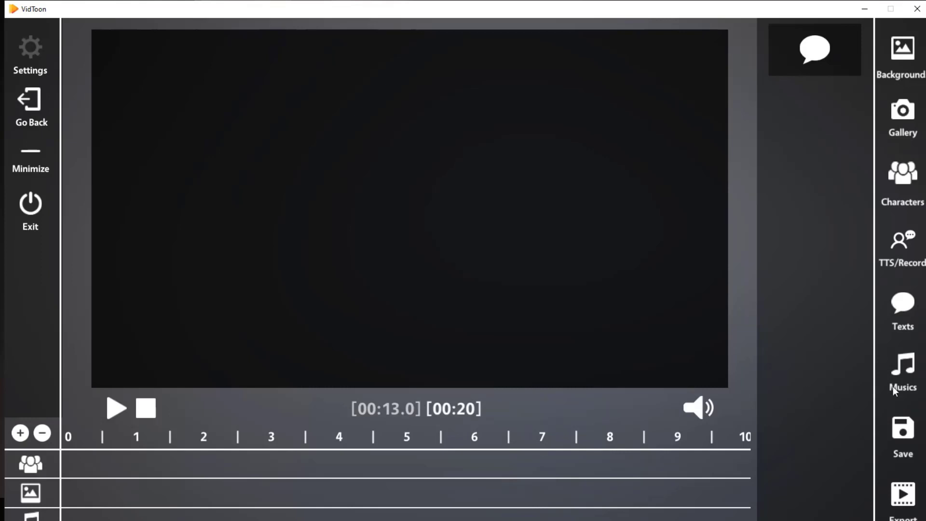
pyautogui.click(897, 366)
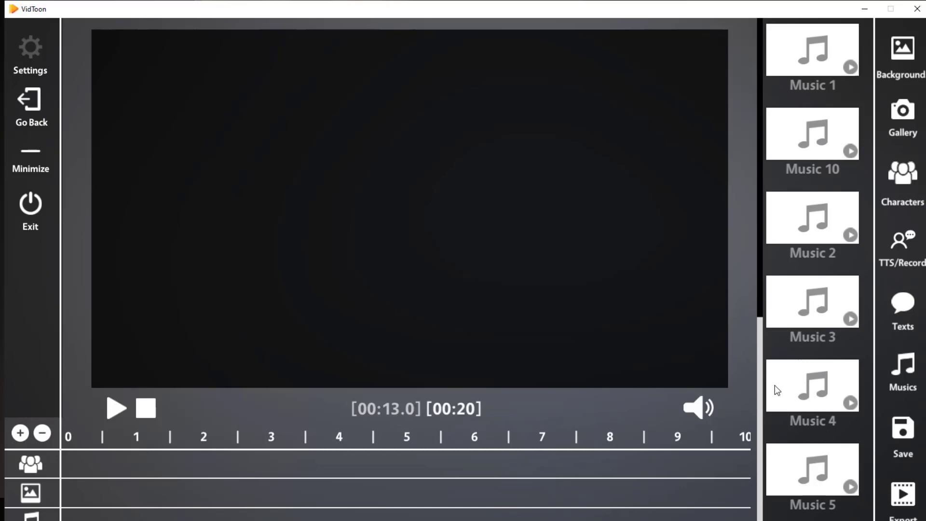
pyautogui.moveTo(760, 302); pyautogui.dragTo(759, 496)
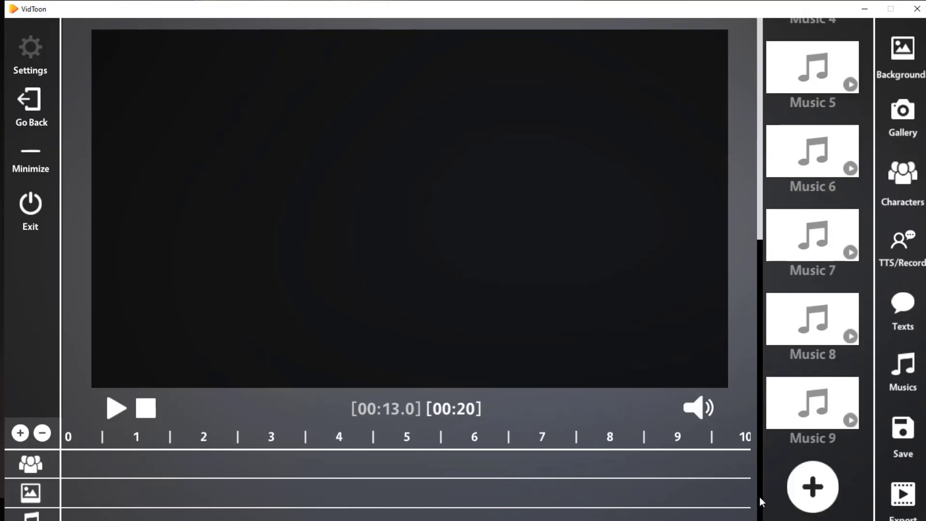
pyautogui.click(815, 490)
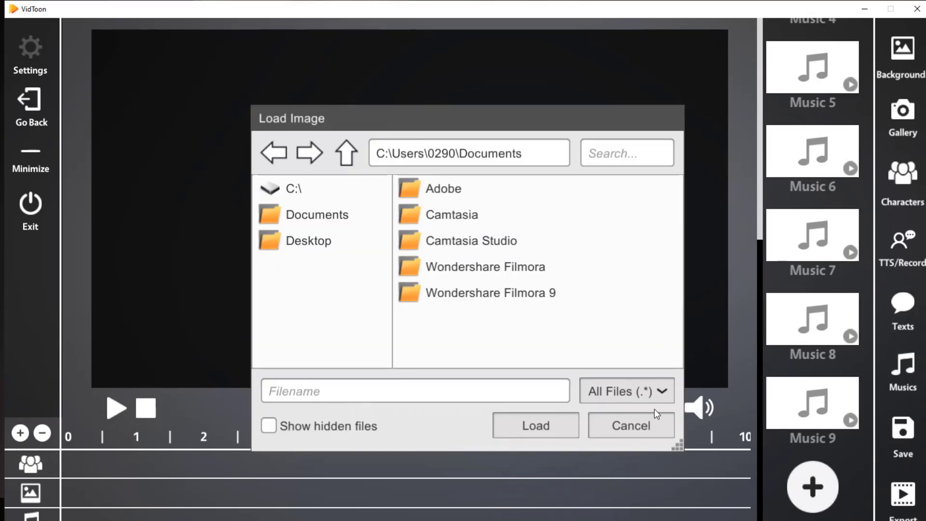
pyautogui.click(646, 426)
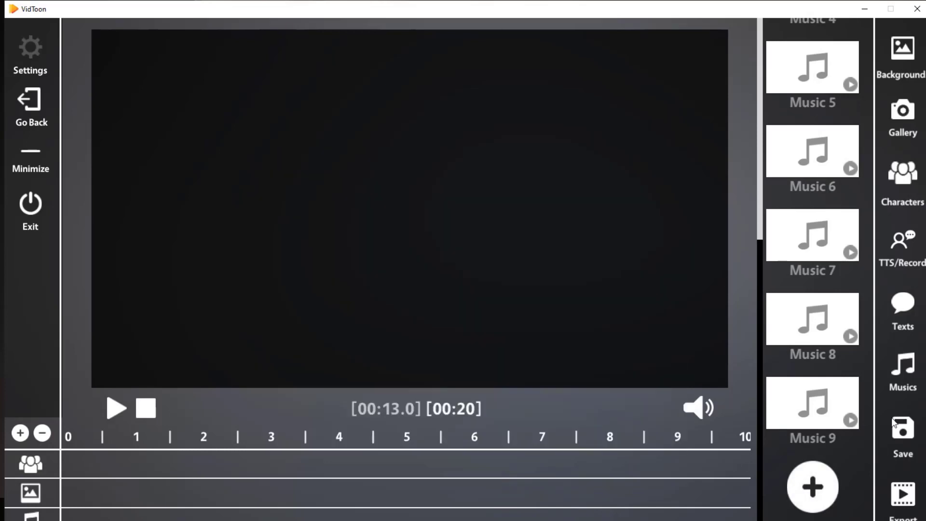
# Check the file type offered for saving the project and close the dialog without saving
pyautogui.click(908, 430)
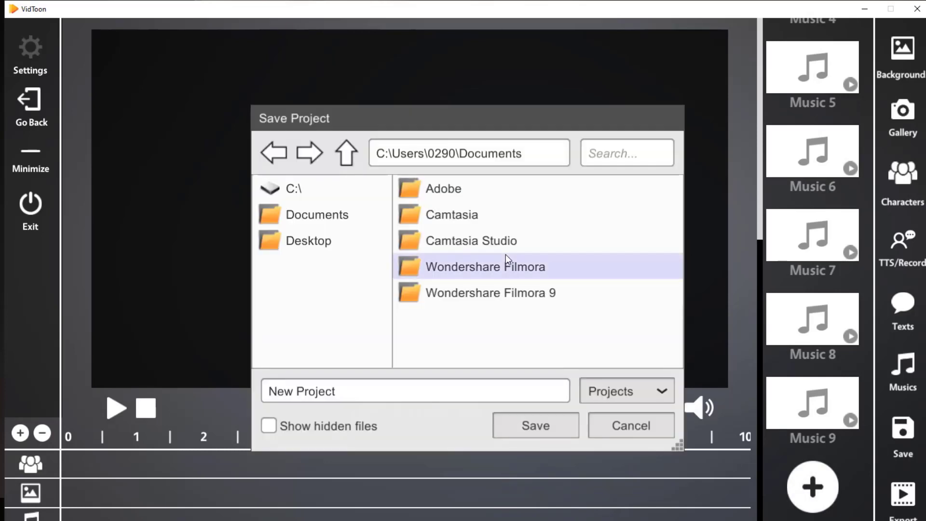
pyautogui.click(656, 393)
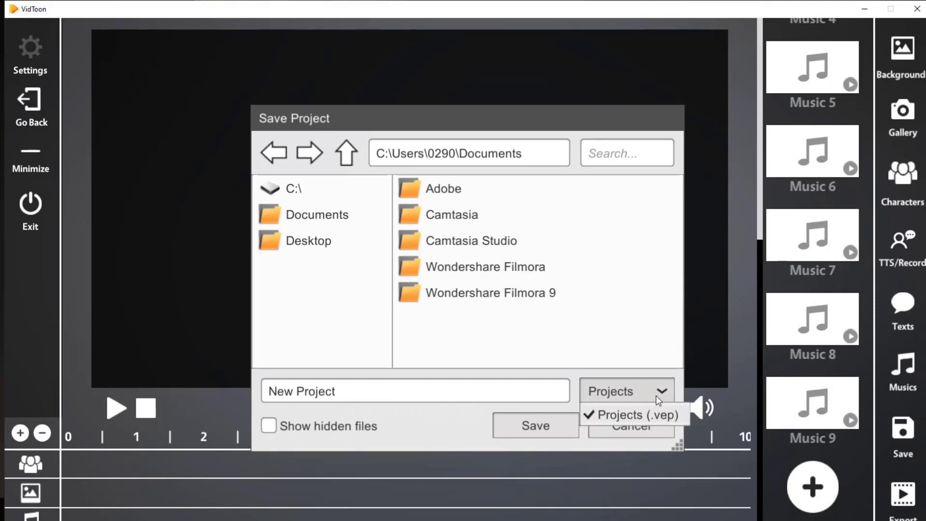
pyautogui.click(658, 393)
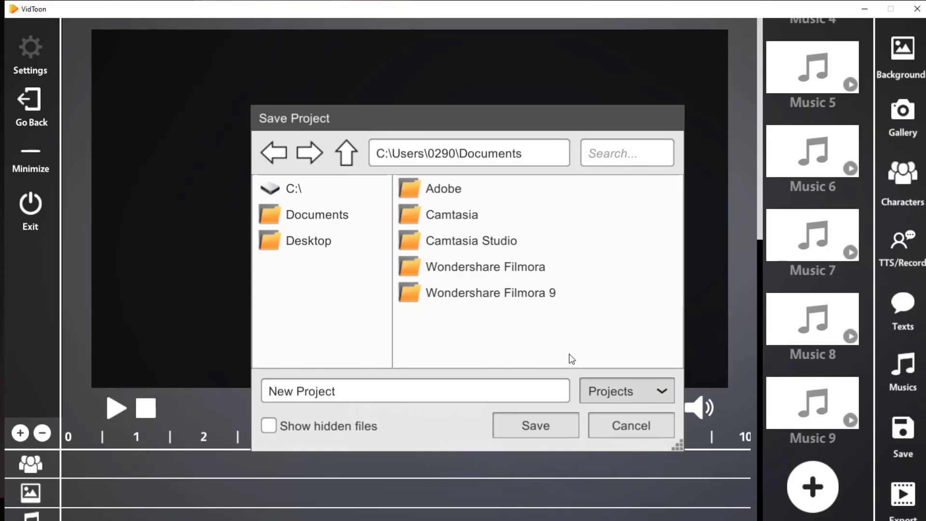
pyautogui.click(620, 433)
# Check the video format offered for export and close the dialog without exporting
pyautogui.click(906, 501)
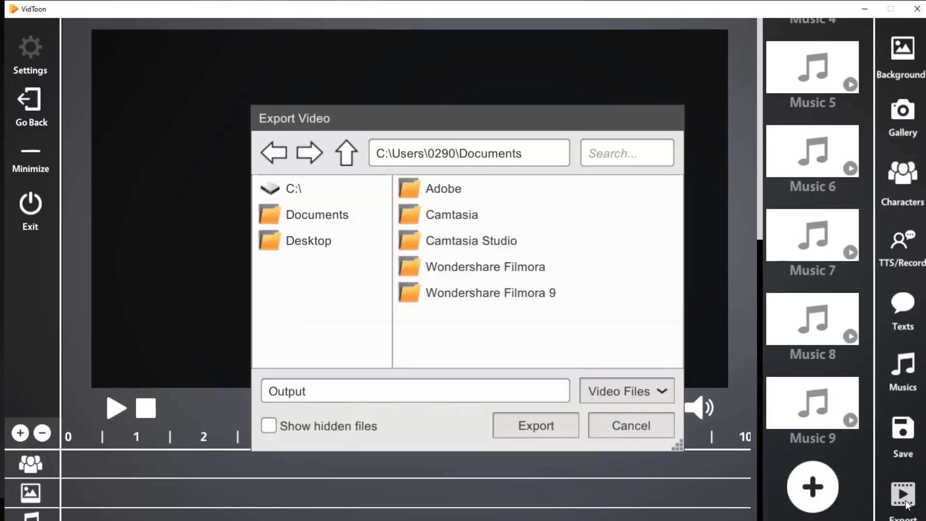
pyautogui.click(656, 393)
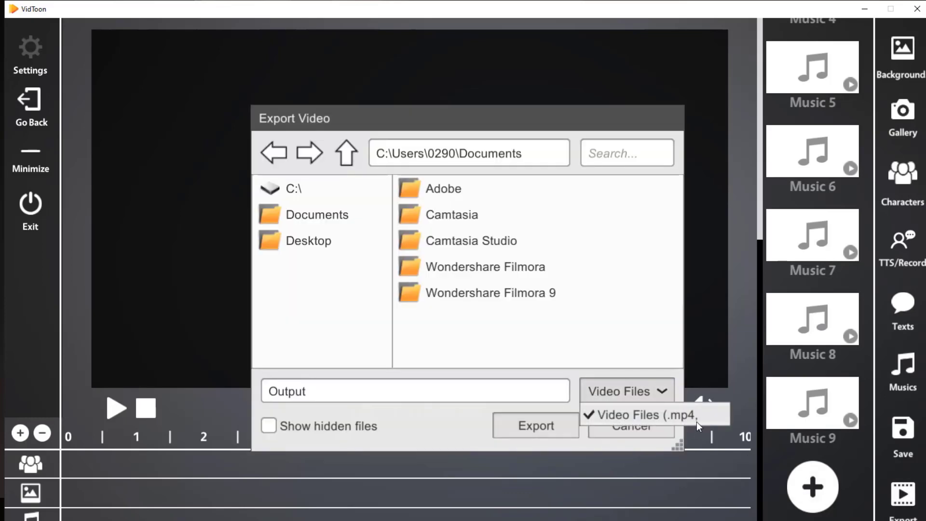
pyautogui.click(664, 393)
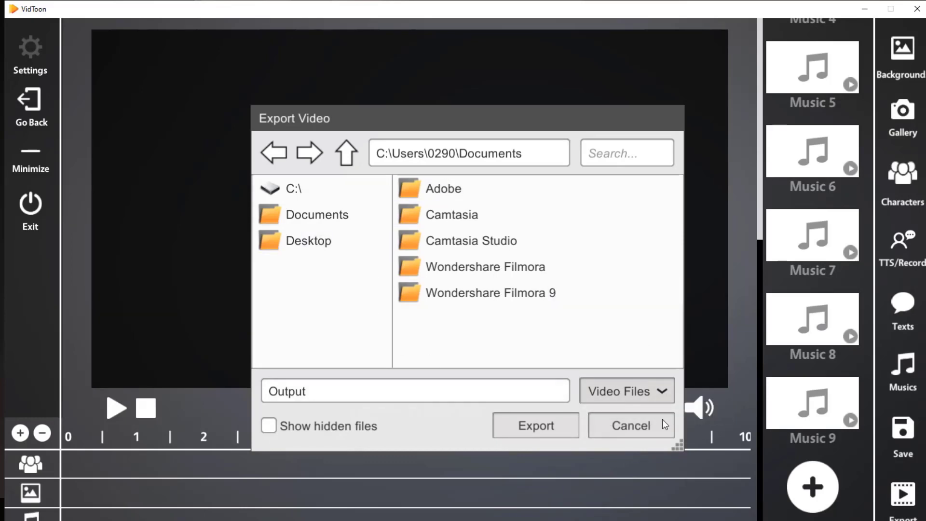
pyautogui.click(633, 428)
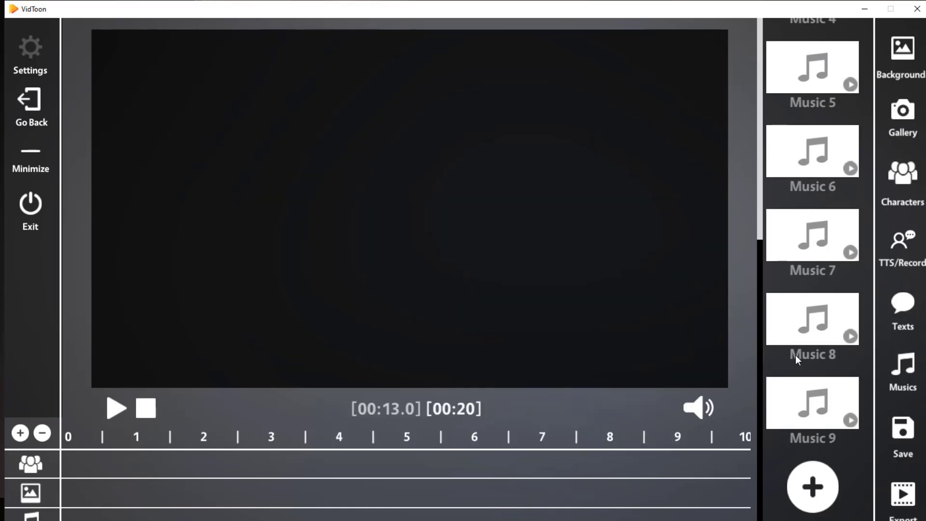
# Browse the backgrounds and place the city skyline with the bus and taxi on the image track at about 1 second
pyautogui.click(905, 50)
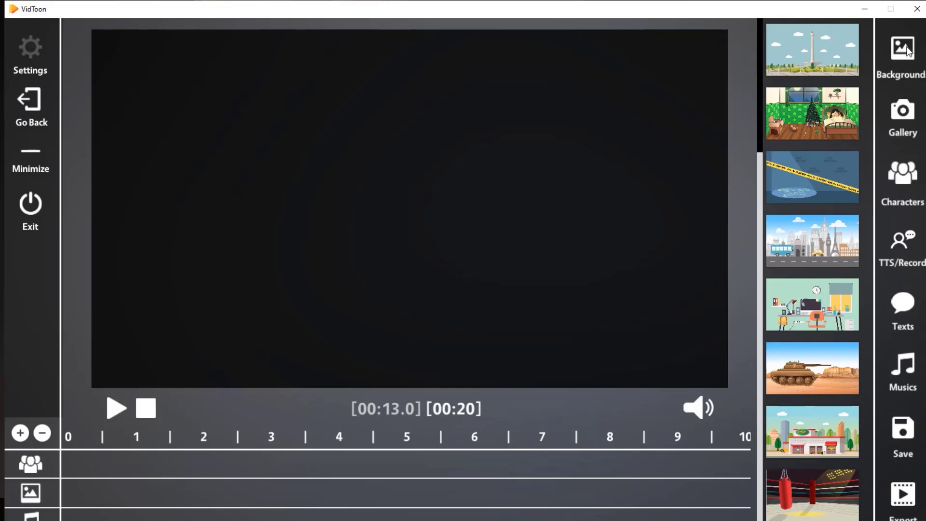
pyautogui.moveTo(760, 140); pyautogui.dragTo(757, 247)
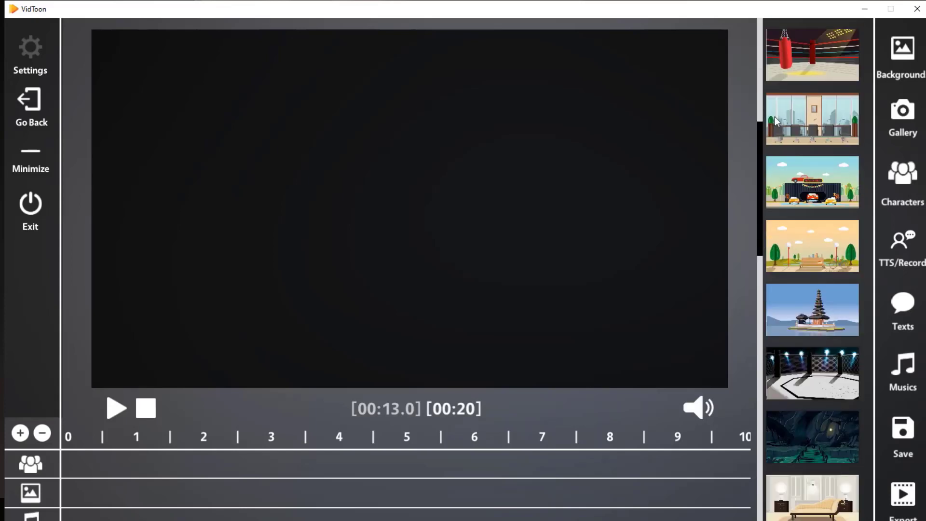
pyautogui.scroll(5, 774, 246)
pyautogui.moveTo(278, 461); pyautogui.dragTo(159, 485)
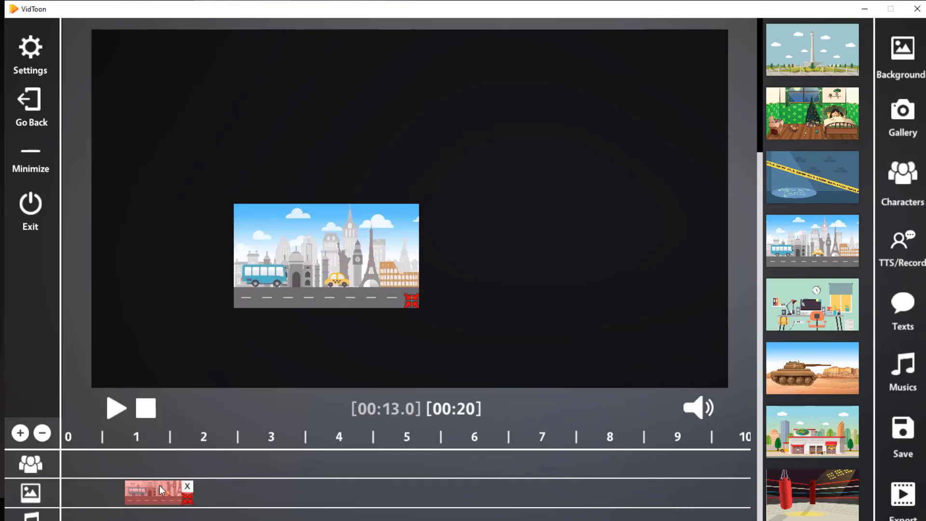
# Move the city background to the canvas's upper-left corner and enlarge it to fill the whole frame
pyautogui.moveTo(345, 274); pyautogui.dragTo(200, 93)
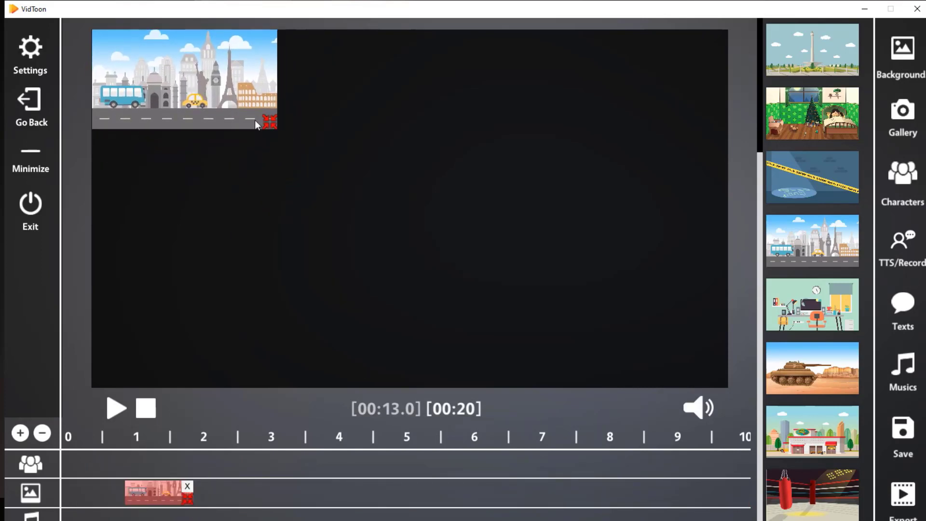
pyautogui.moveTo(268, 124); pyautogui.dragTo(734, 341)
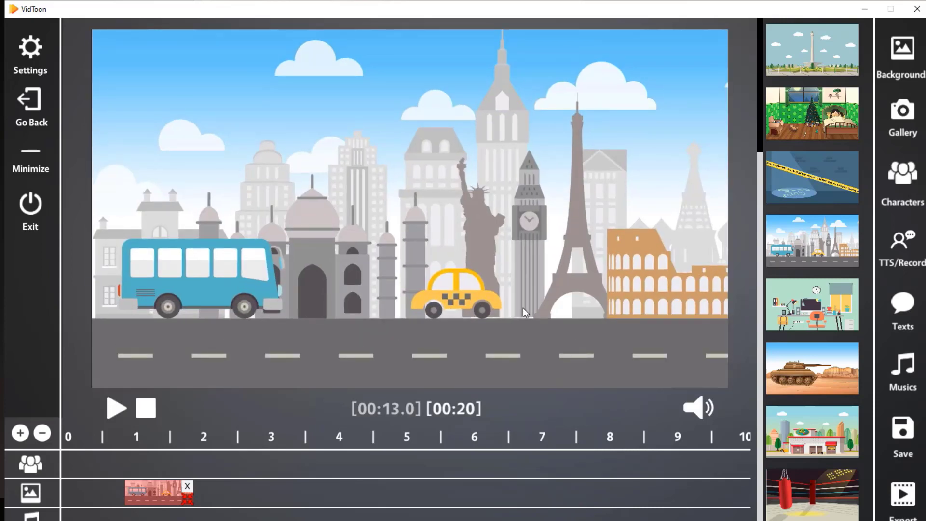
pyautogui.moveTo(234, 262); pyautogui.dragTo(231, 262)
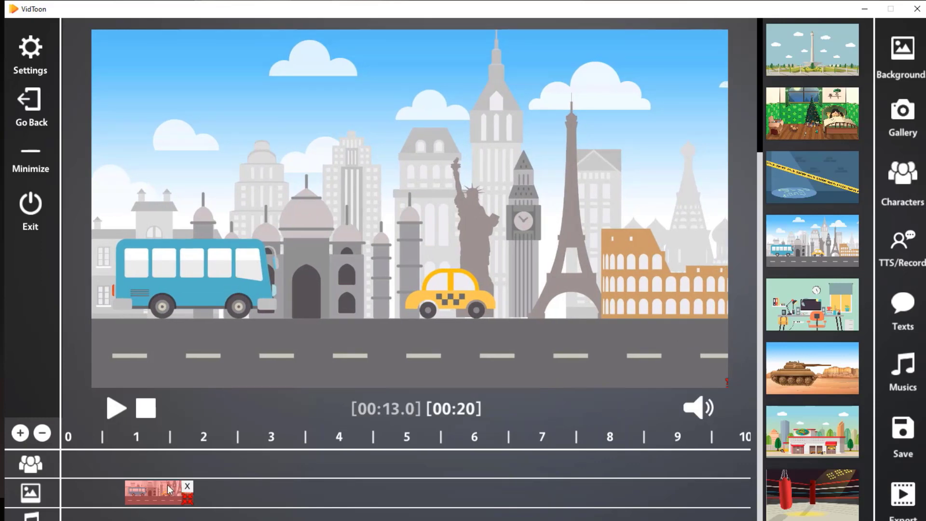
# Set the city background clip's duration to 3.0 seconds
pyautogui.click(28, 50)
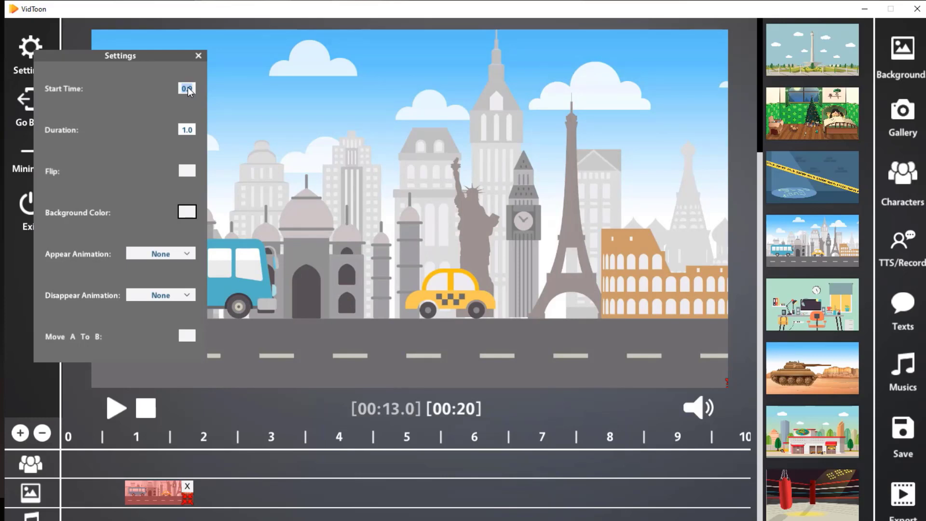
pyautogui.click(186, 130)
pyautogui.write('3.0')
pyautogui.press('Return')
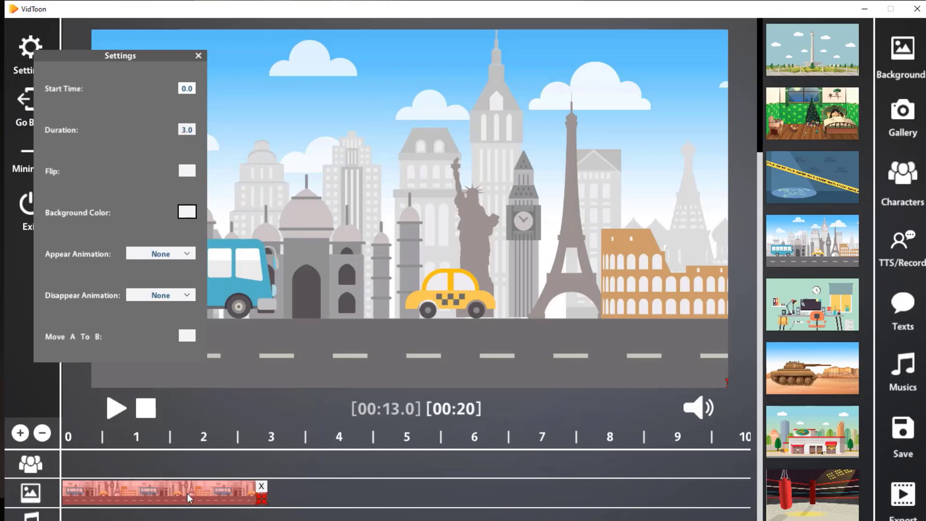
# Shift the city clip along the image track to about 2.4 seconds and stretch it to about 4.5 seconds long
pyautogui.moveTo(187, 493); pyautogui.dragTo(348, 495)
pyautogui.click(423, 499)
pyautogui.moveTo(424, 500); pyautogui.dragTo(530, 488)
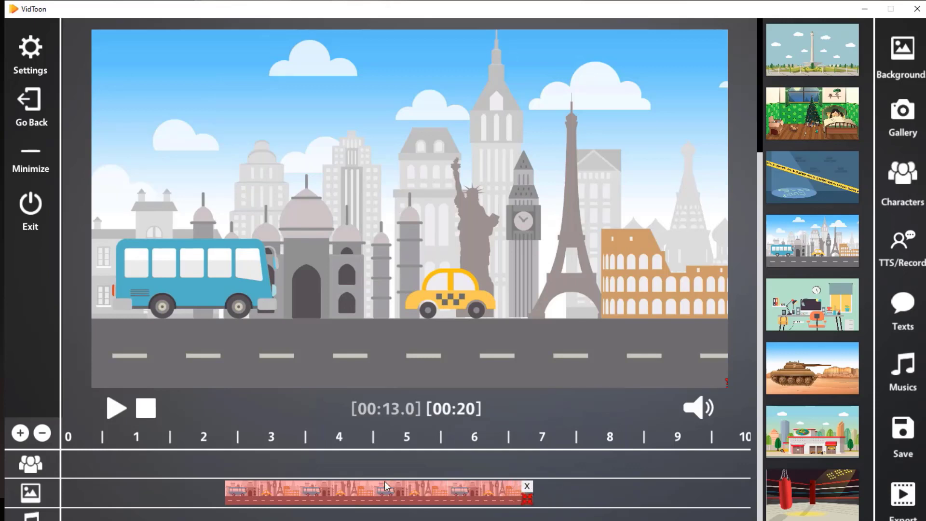
# Set the city clip's start time to 0.0 and its duration to 2.0 seconds, and close its settings
pyautogui.click(37, 48)
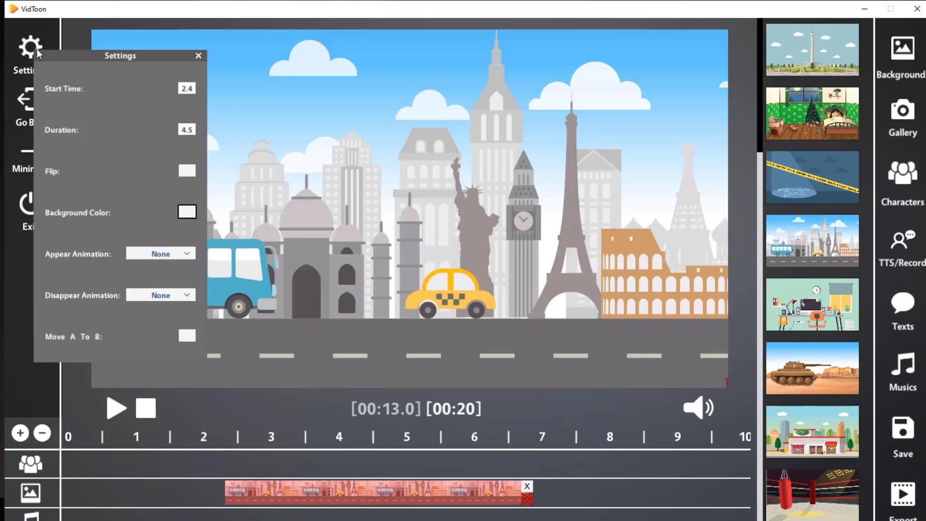
pyautogui.click(184, 91)
pyautogui.write('00')
pyautogui.doubleClick(184, 131)
pyautogui.write('3.0')
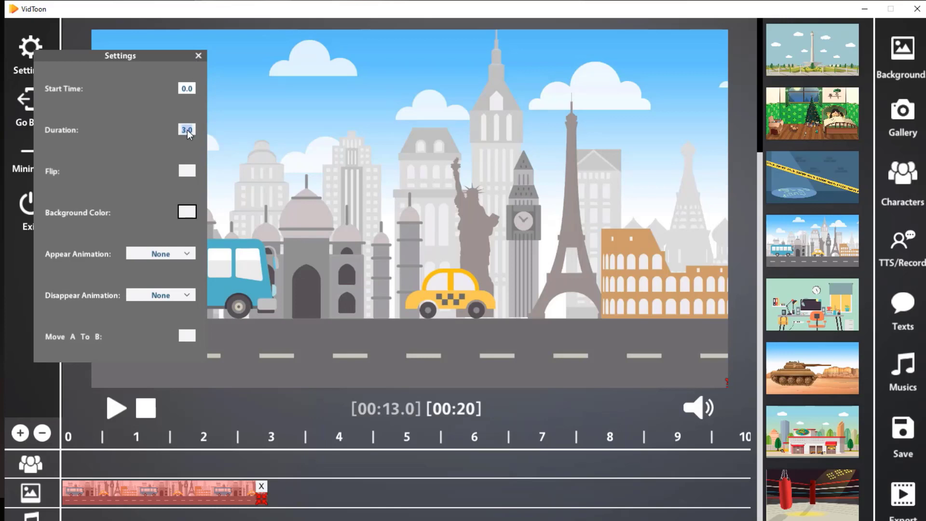
pyautogui.press('Return')
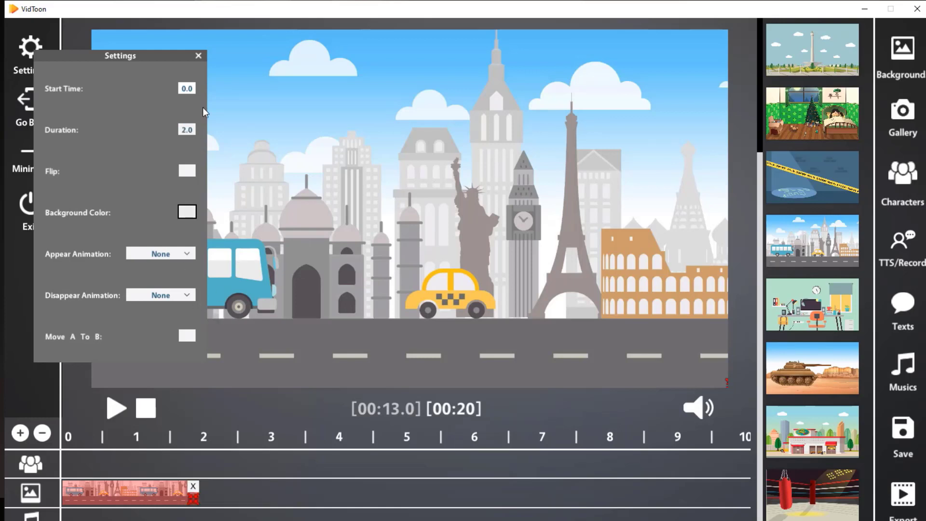
pyautogui.click(199, 57)
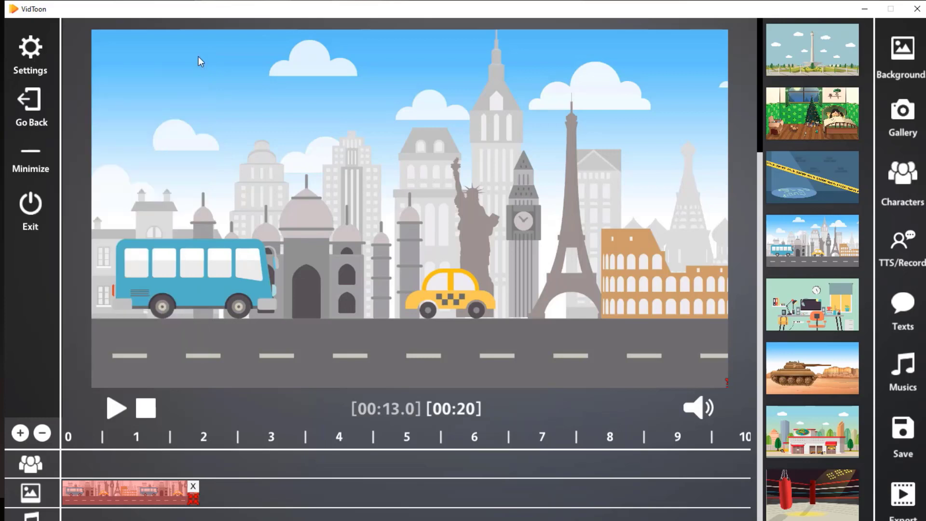
# Add the city skyline background again at about 3 seconds on the image track and enlarge it to fill the frame
pyautogui.moveTo(837, 237); pyautogui.dragTo(324, 471)
pyautogui.moveTo(803, 235); pyautogui.dragTo(315, 492)
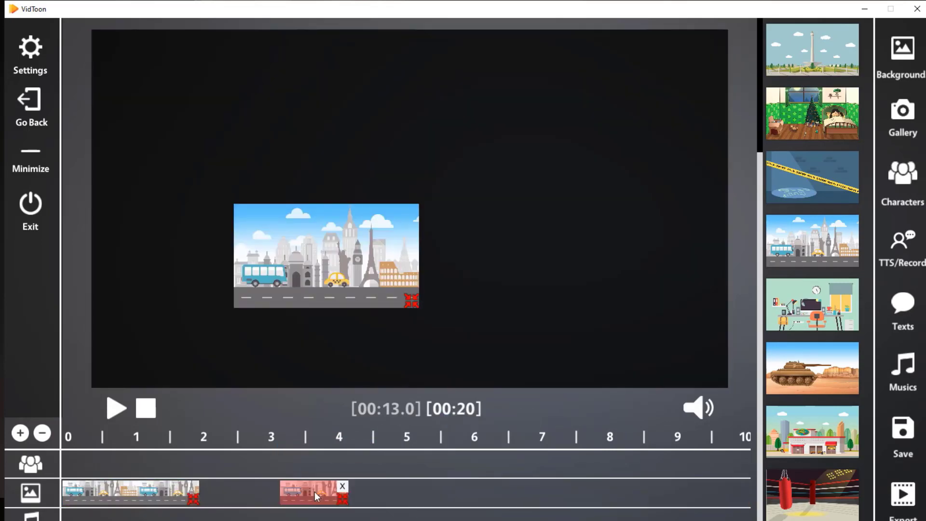
pyautogui.moveTo(341, 270); pyautogui.dragTo(192, 90)
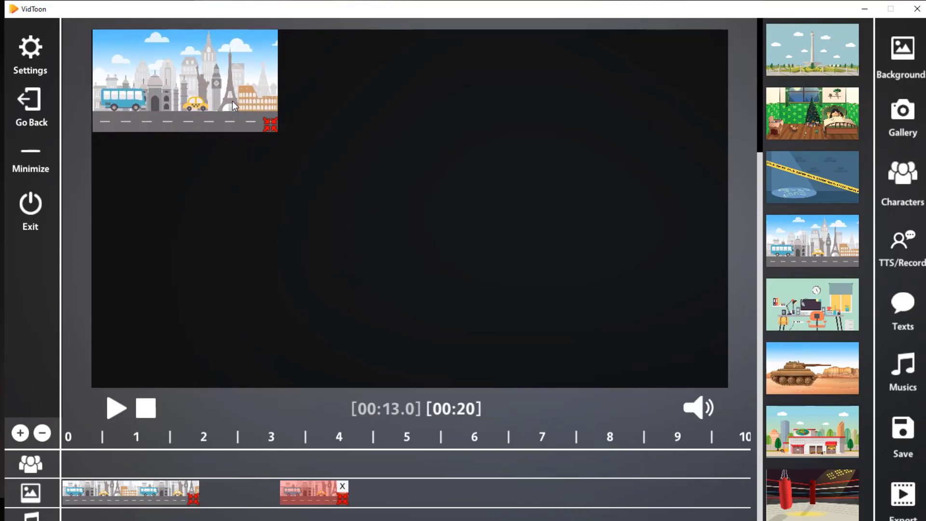
pyautogui.moveTo(268, 125); pyautogui.dragTo(745, 369)
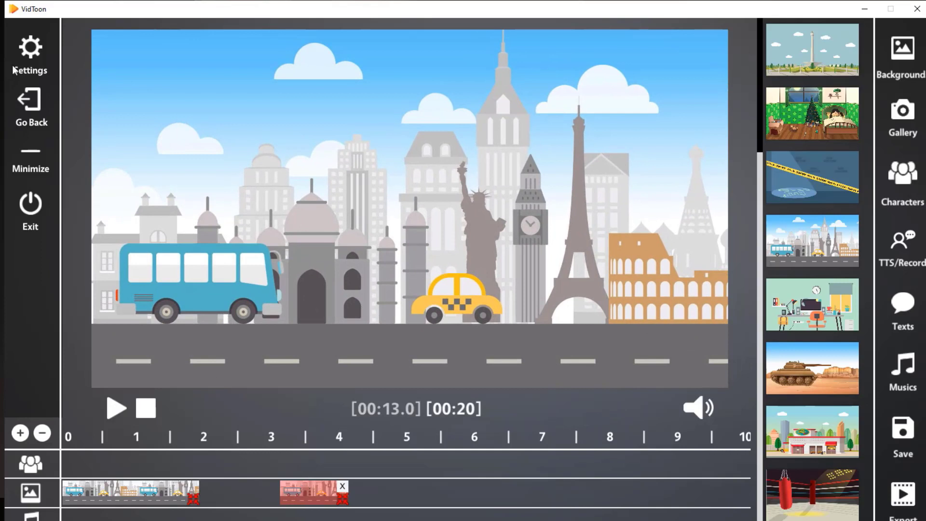
# Set the second city clip's start time to 2.0 and close its settings
pyautogui.click(30, 60)
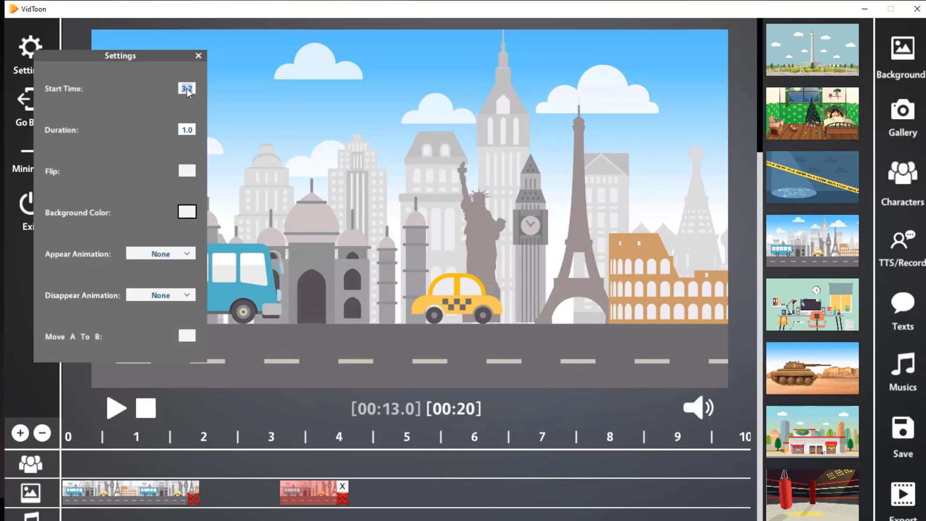
pyautogui.click(186, 130)
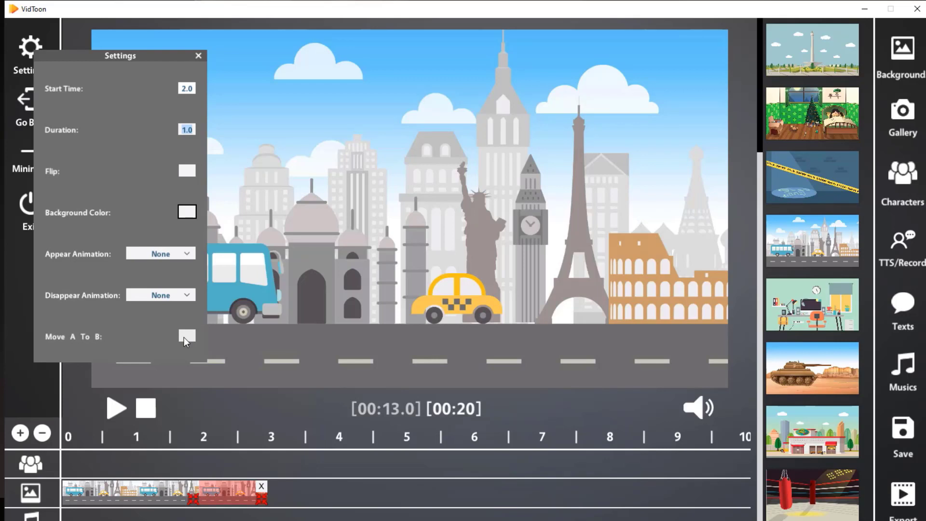
pyautogui.click(303, 369)
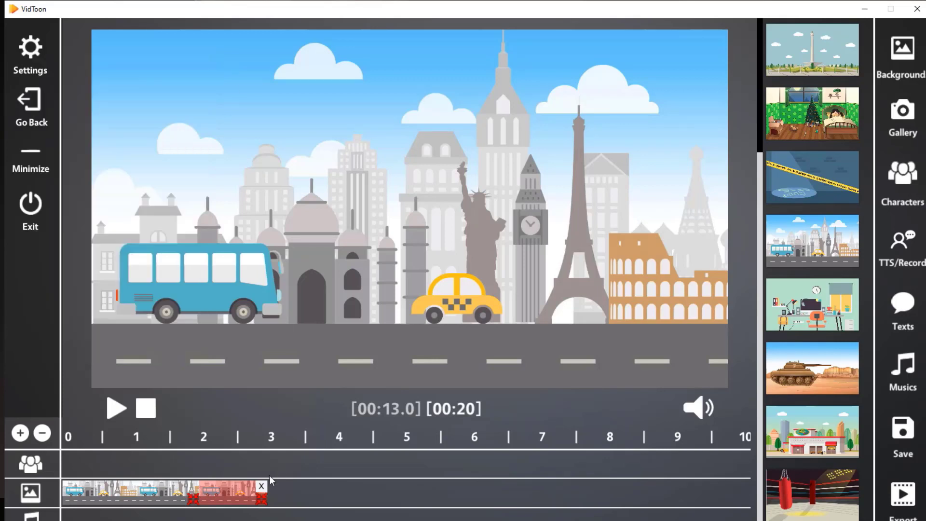
# Delete the second city clip from the image track
pyautogui.click(262, 485)
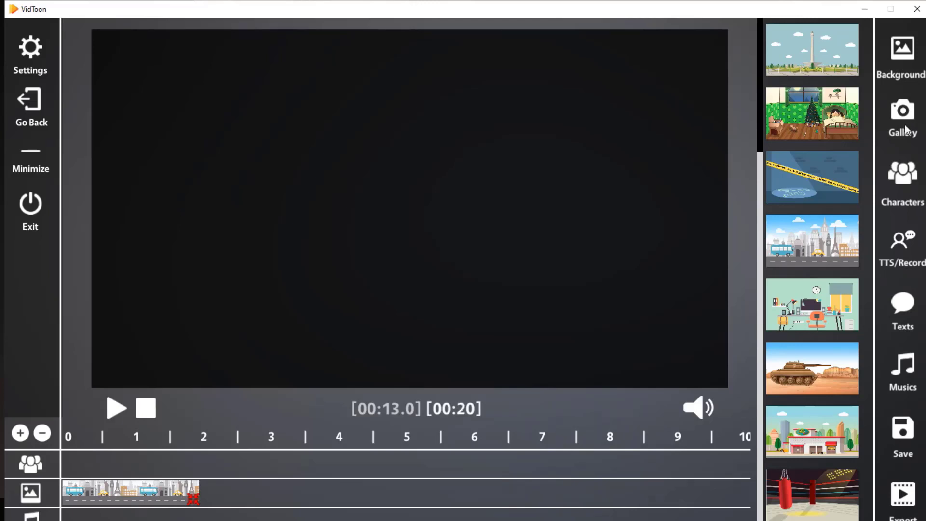
# Add the BusinessCasual character to the character track at about 0.4 seconds and move the playhead to about 0.7 seconds
pyautogui.click(902, 188)
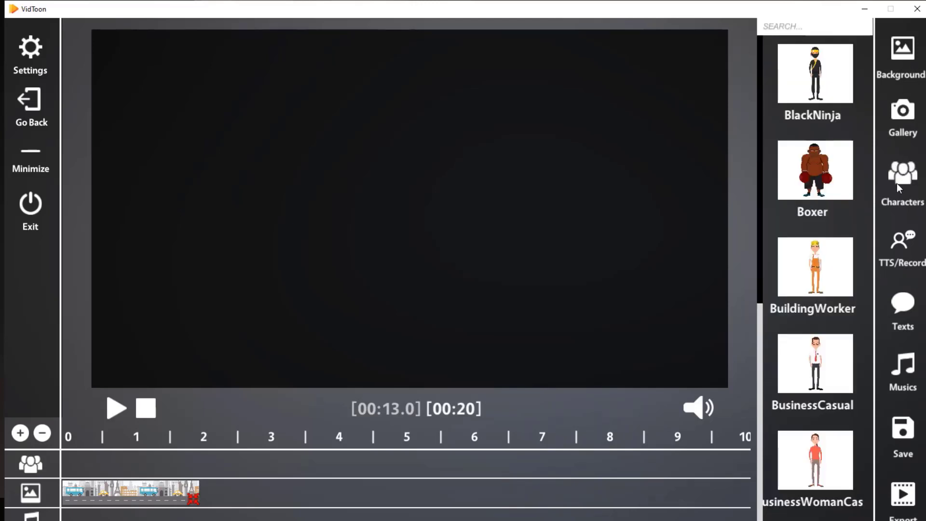
pyautogui.moveTo(808, 356)
pyautogui.mouseDown()
pyautogui.moveTo(577, 333)
pyautogui.moveTo(88, 472)
pyautogui.moveTo(121, 451)
pyautogui.mouseUp()
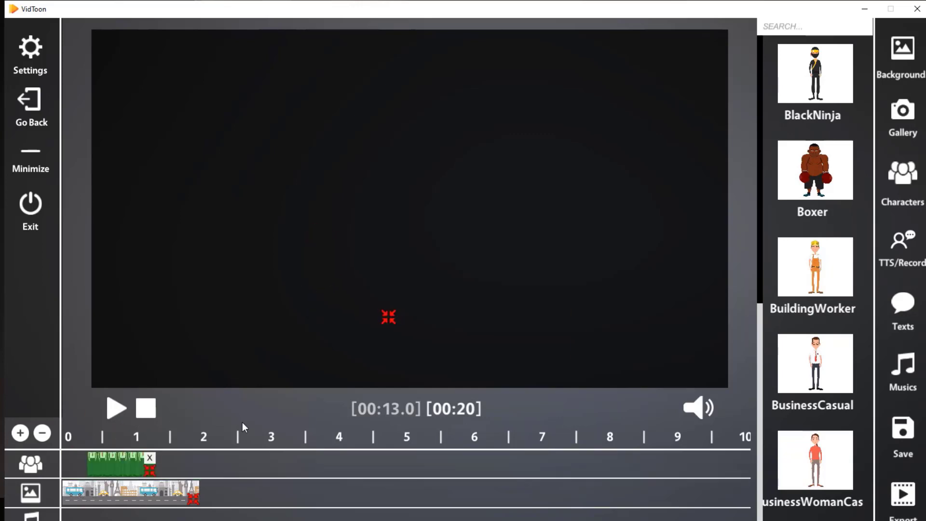
pyautogui.click(108, 429)
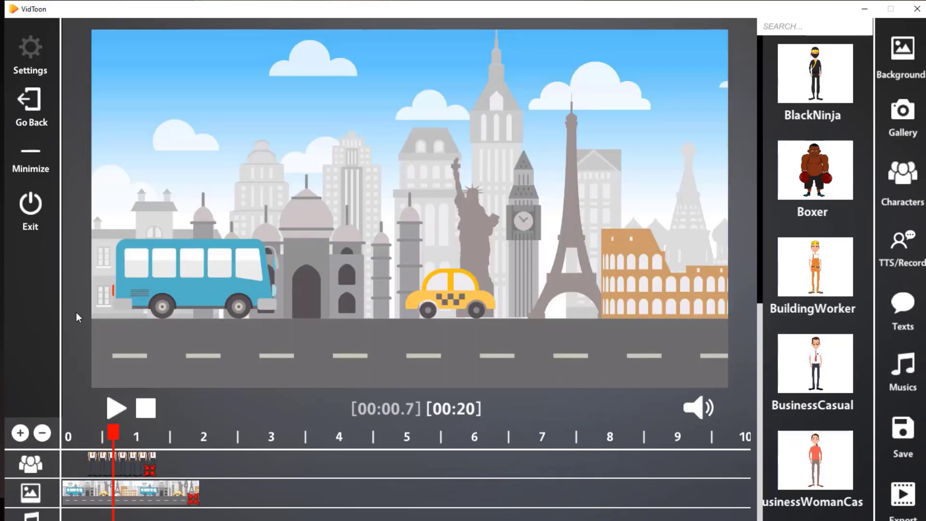
# Change the BusinessCasual character's animation to "casual walking" in its settings
pyautogui.click(127, 459)
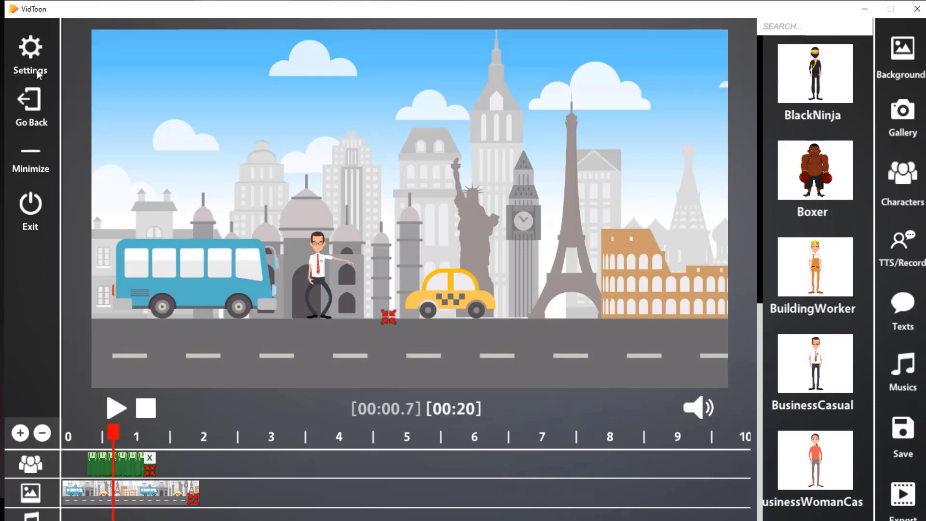
pyautogui.click(30, 56)
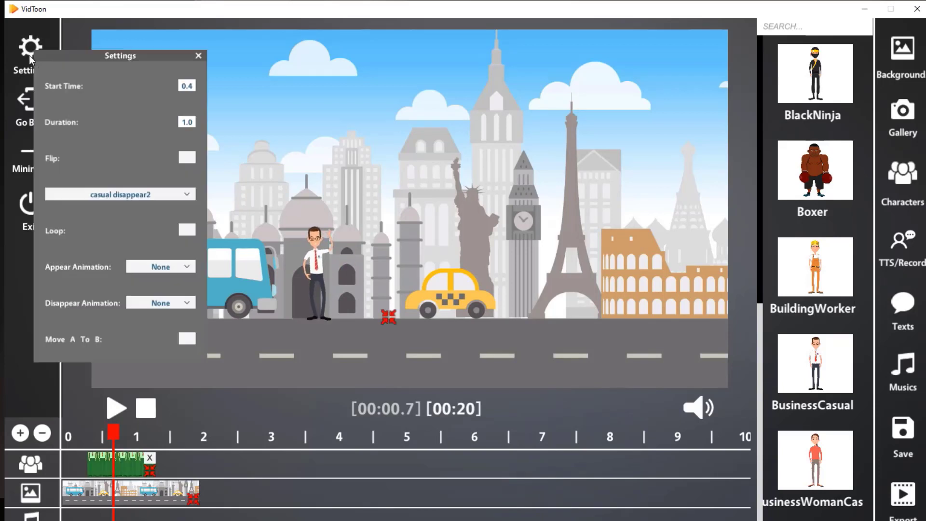
pyautogui.click(190, 196)
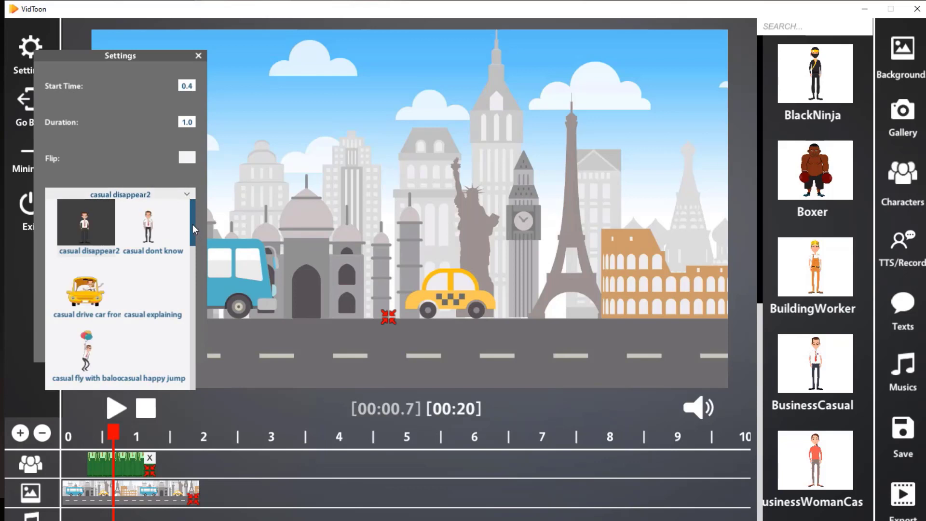
pyautogui.scroll(-3, 192, 246)
pyautogui.scroll(-1, 193, 256)
pyautogui.moveTo(192, 259); pyautogui.dragTo(192, 308)
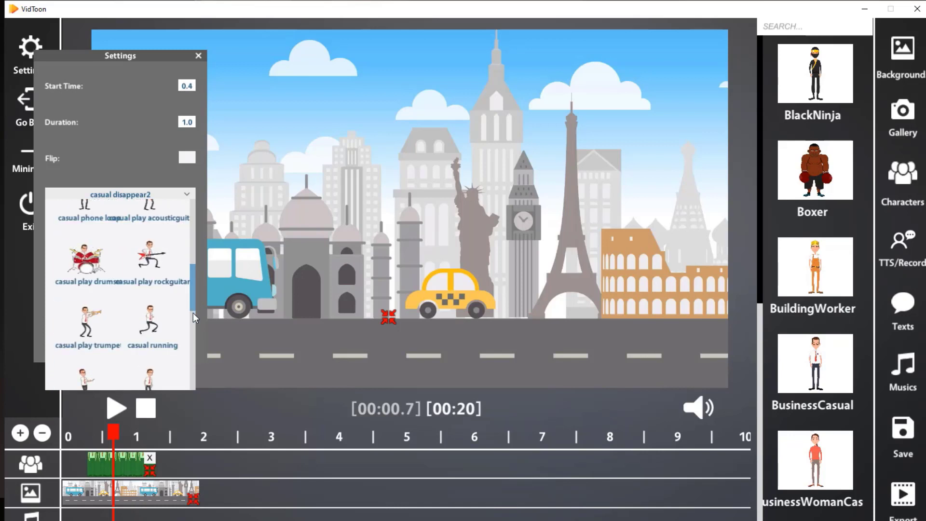
pyautogui.scroll(-3, 193, 317)
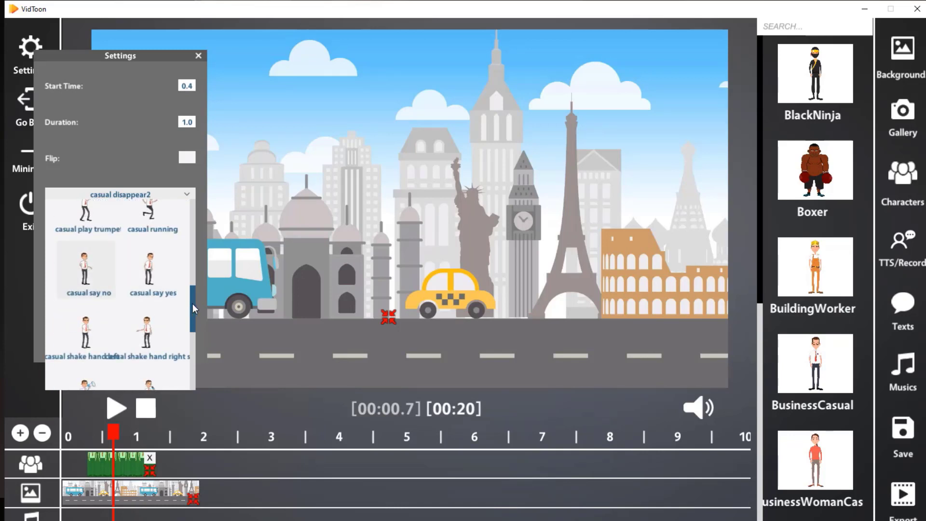
pyautogui.scroll(-3, 194, 328)
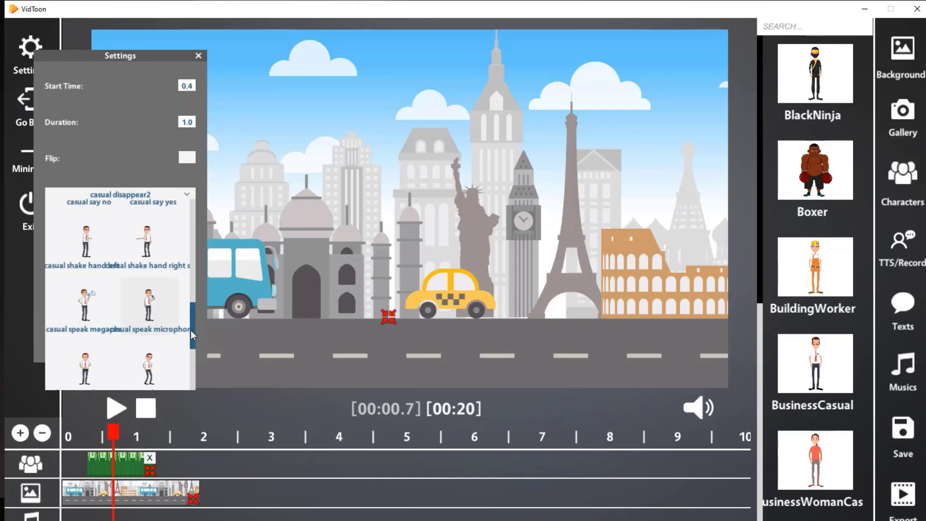
pyautogui.scroll(1, 188, 362)
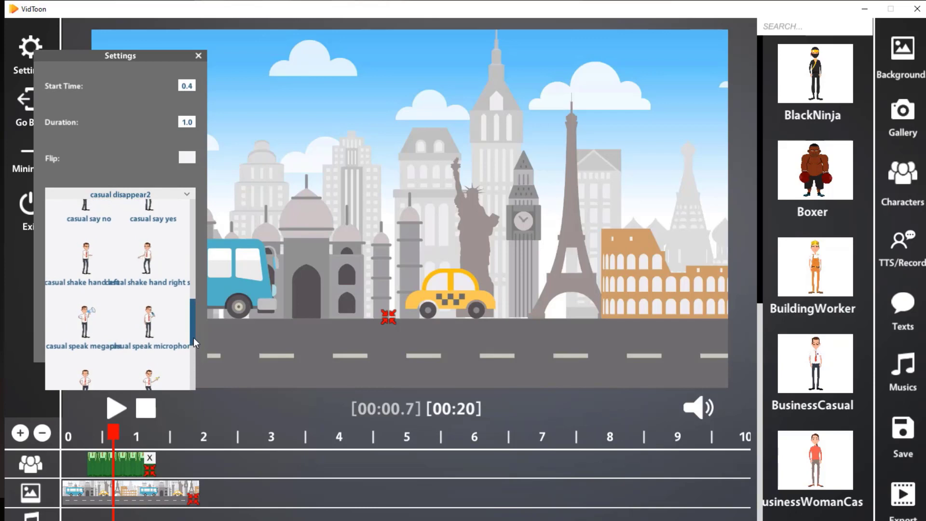
pyautogui.scroll(-3, 186, 389)
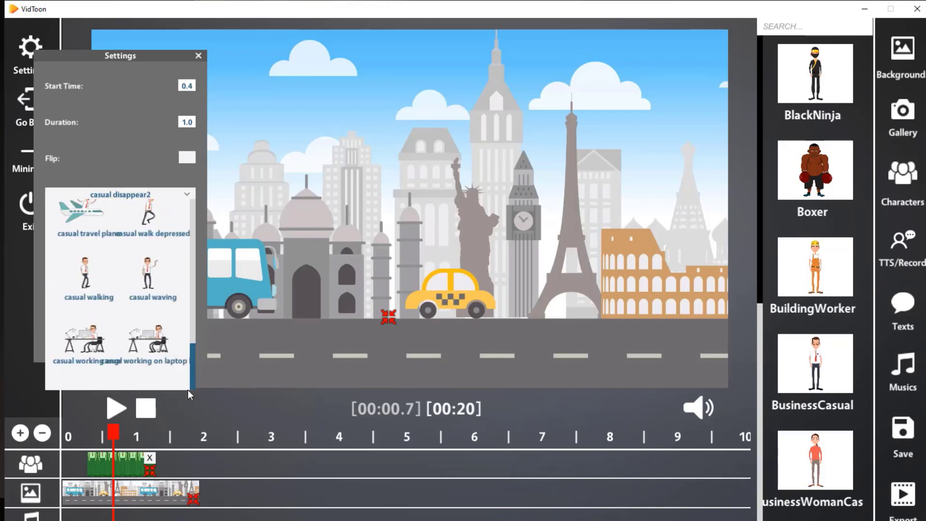
pyautogui.click(88, 273)
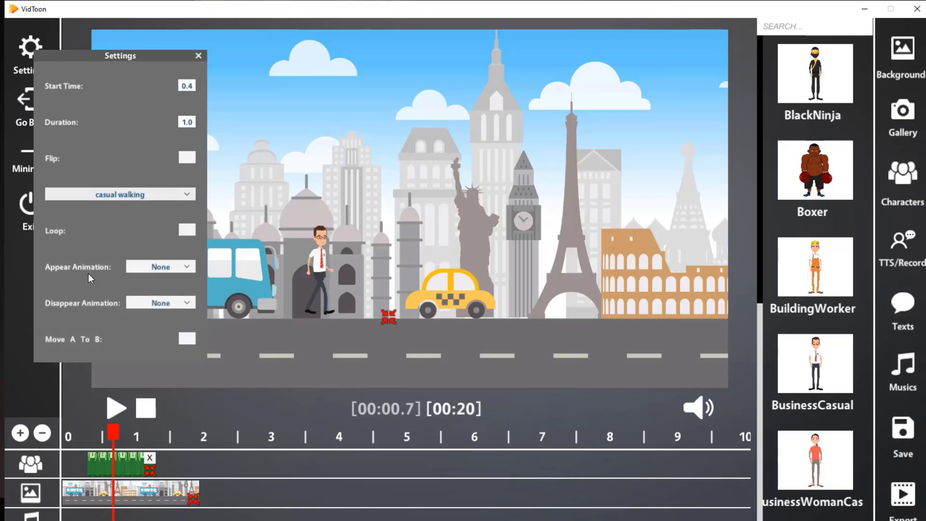
# Enlarge the walking man to about half the frame height and place him on the road in front of the blue bus
pyautogui.moveTo(384, 318); pyautogui.dragTo(471, 342)
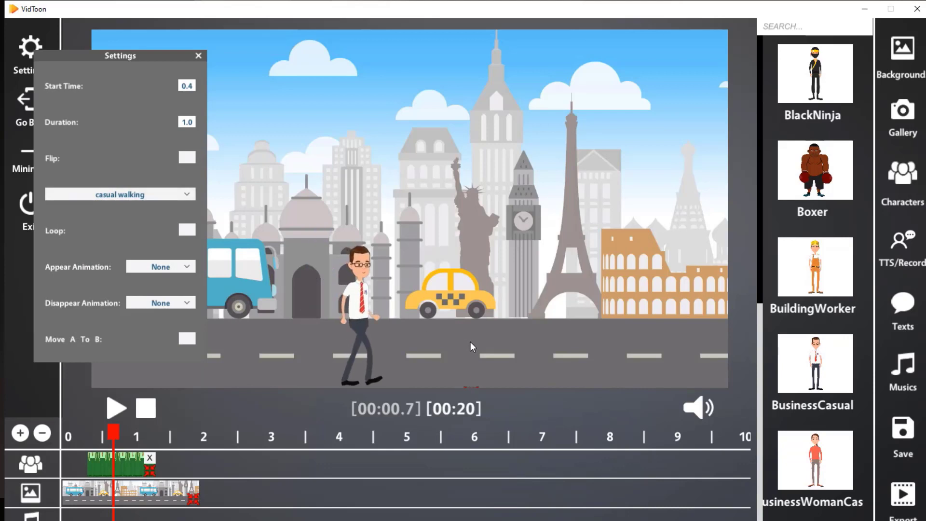
pyautogui.moveTo(317, 265); pyautogui.dragTo(302, 249)
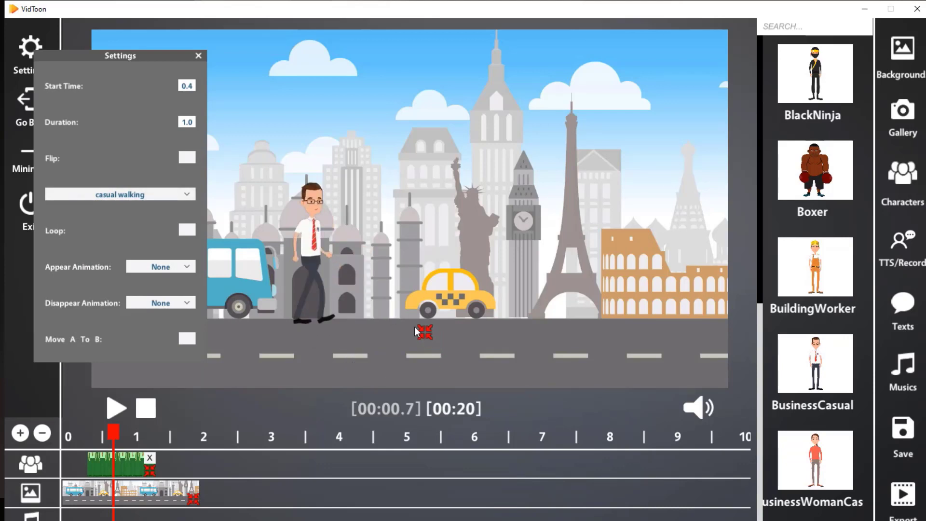
pyautogui.moveTo(456, 344); pyautogui.dragTo(480, 352)
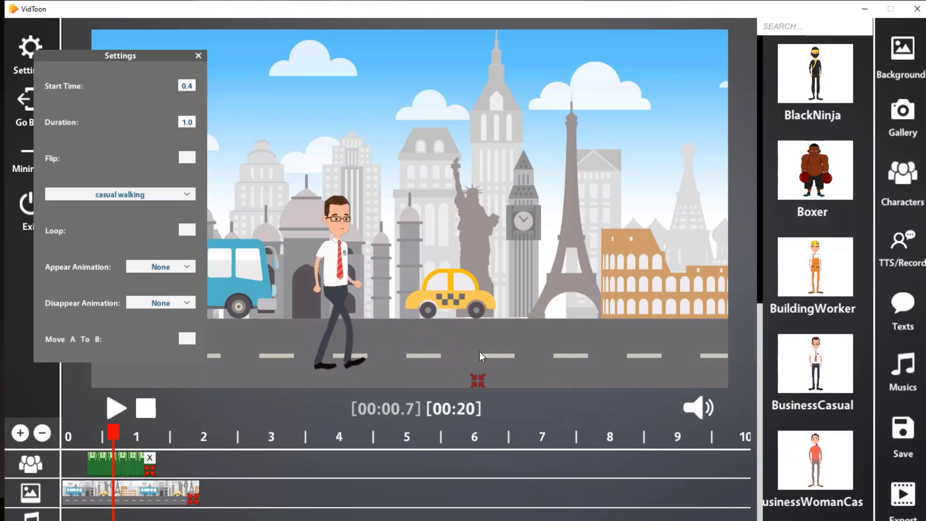
pyautogui.moveTo(337, 279); pyautogui.dragTo(164, 279)
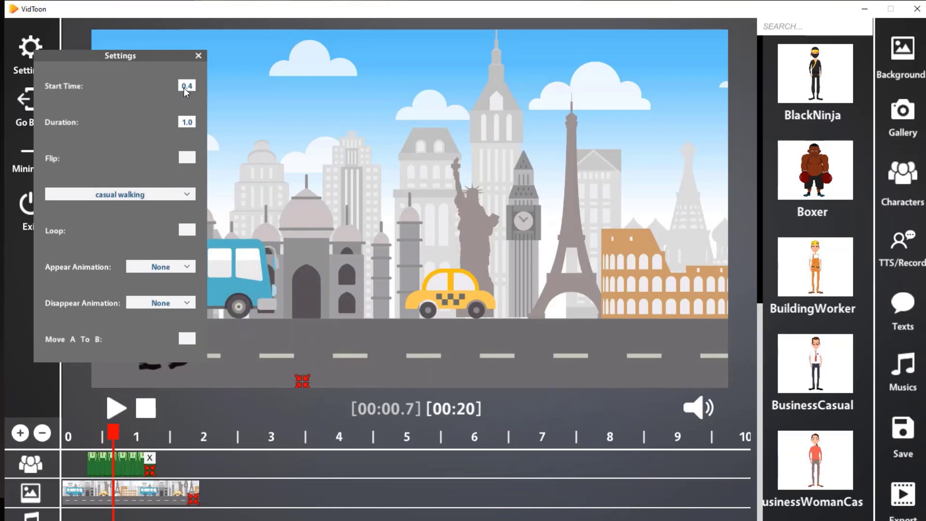
# Set the character's start time to 0.0 and duration to 3.0, and turn on looping for its animation
pyautogui.write('00')
pyautogui.doubleClick(186, 122)
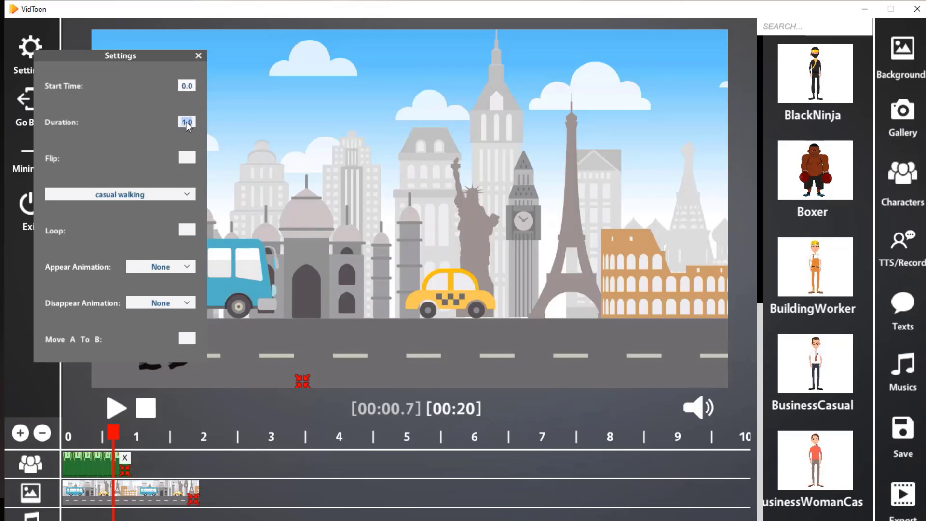
pyautogui.press('Return')
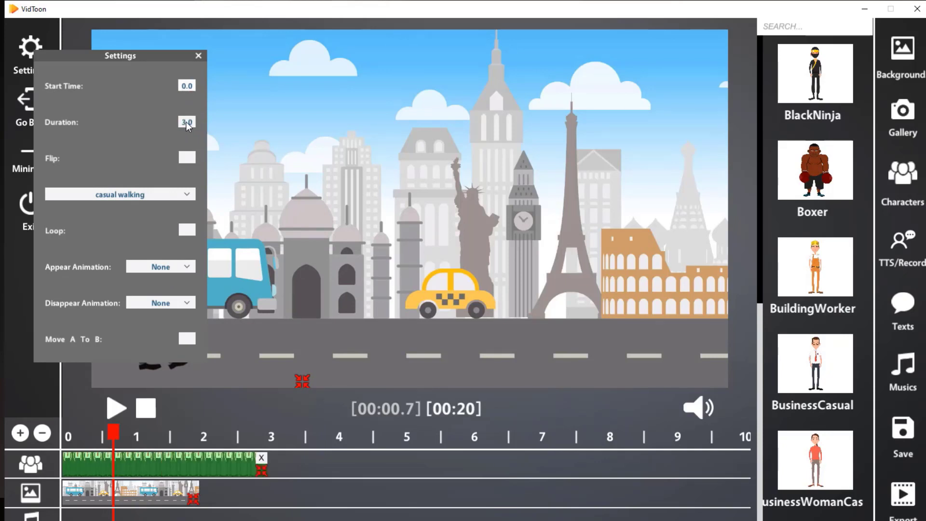
pyautogui.click(187, 230)
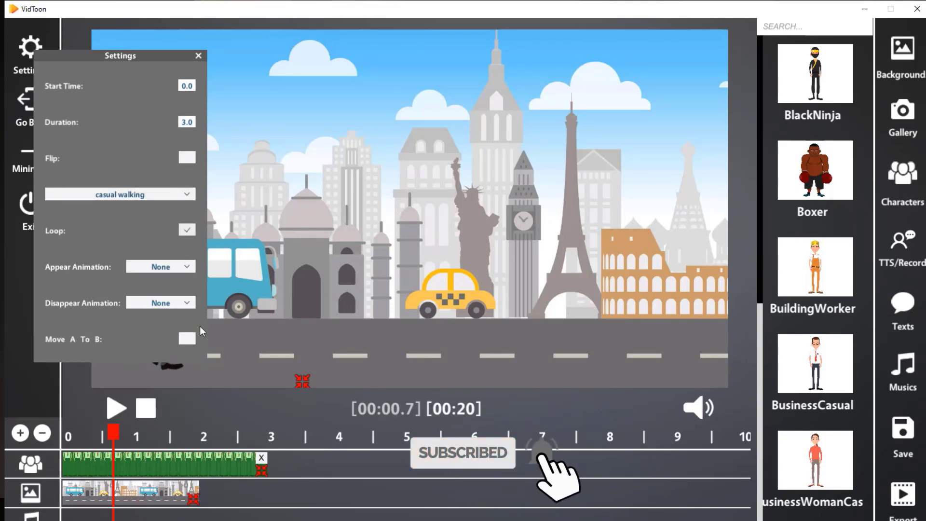
# Enable Move A To B for the character, close its settings, and set the movement's end point at the frame's right edge
pyautogui.click(187, 338)
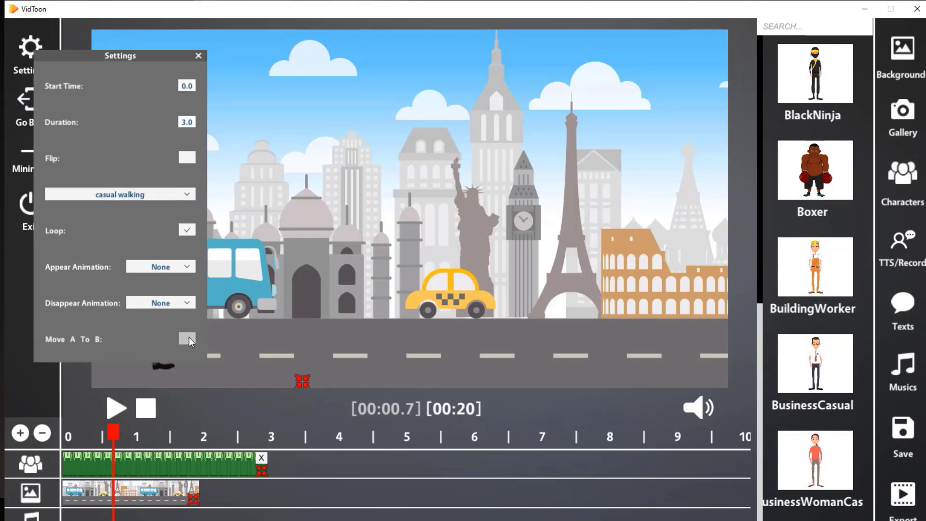
pyautogui.click(199, 55)
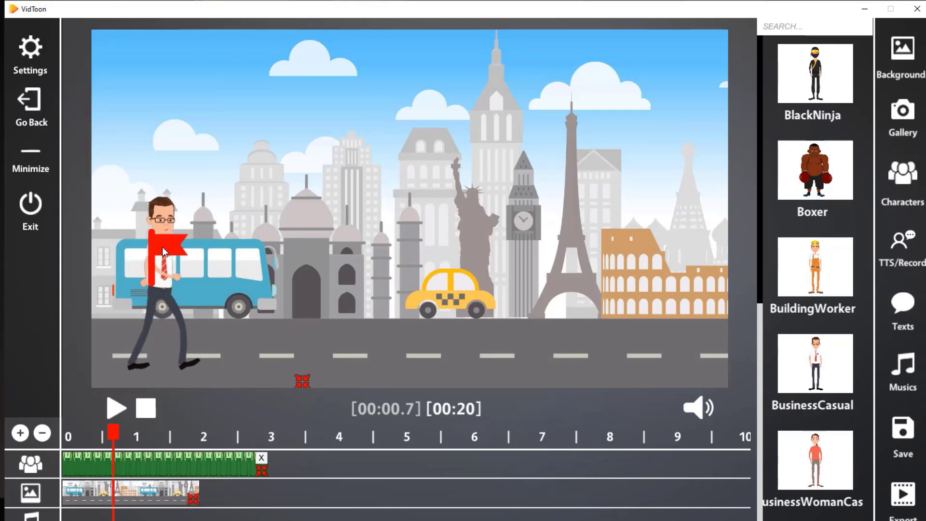
pyautogui.moveTo(162, 247); pyautogui.dragTo(525, 247)
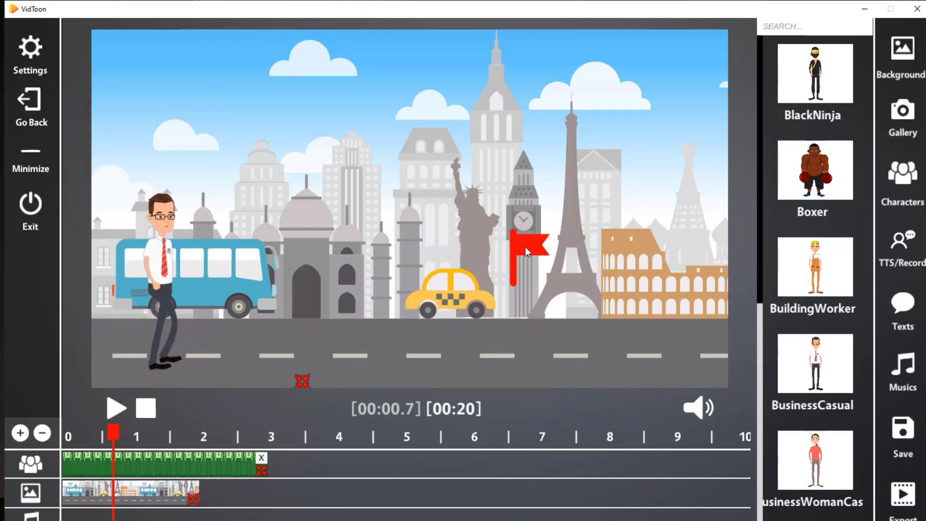
pyautogui.moveTo(659, 250); pyautogui.dragTo(742, 247)
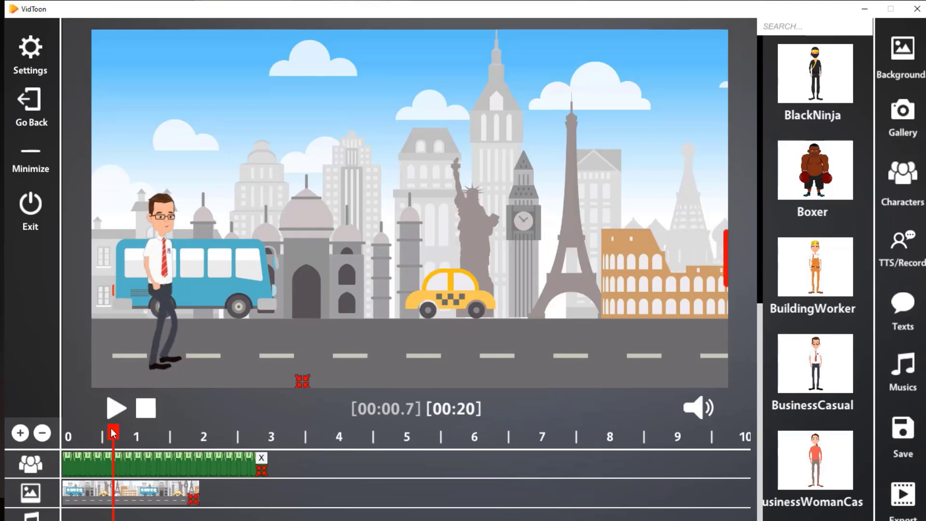
# Preview the character's walk from the start of the timeline and pause past the end of the clips
pyautogui.moveTo(113, 430); pyautogui.dragTo(27, 428)
pyautogui.click(114, 409)
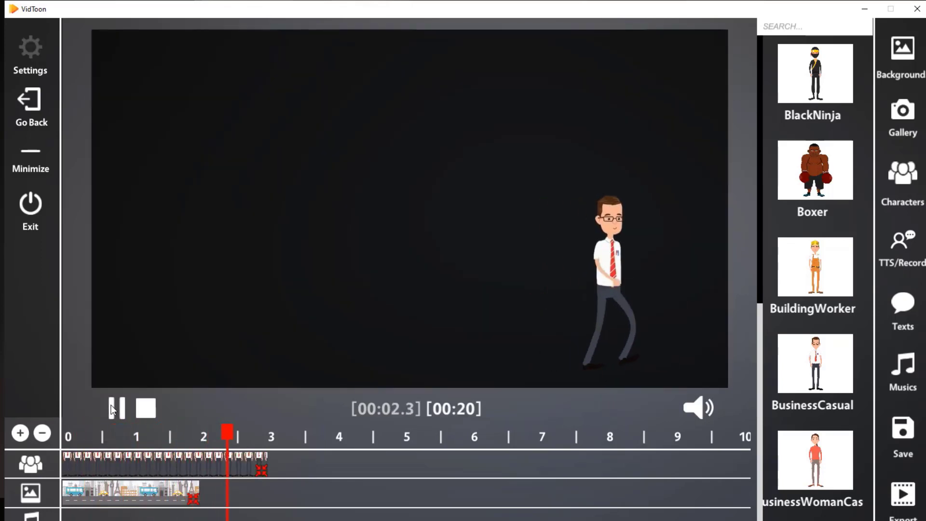
pyautogui.click(114, 409)
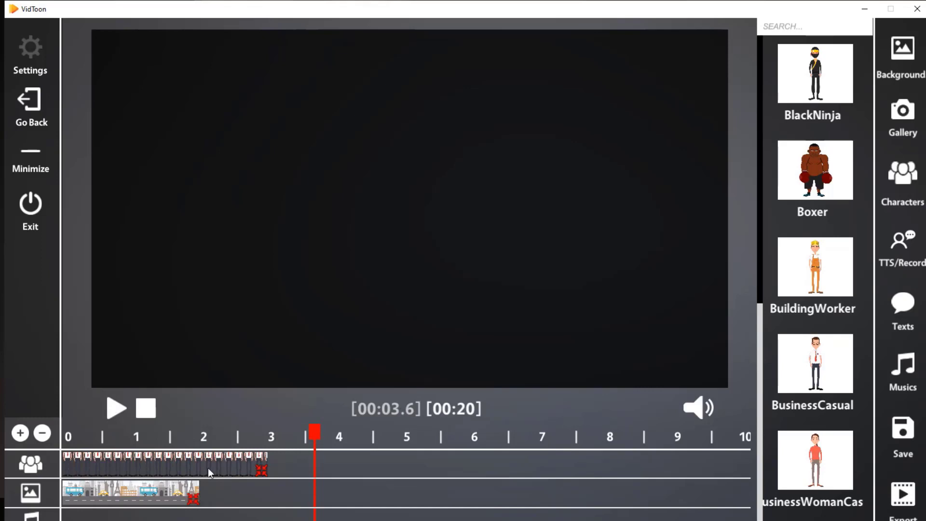
# Check the character clip's duration in its settings and close them
pyautogui.click(193, 467)
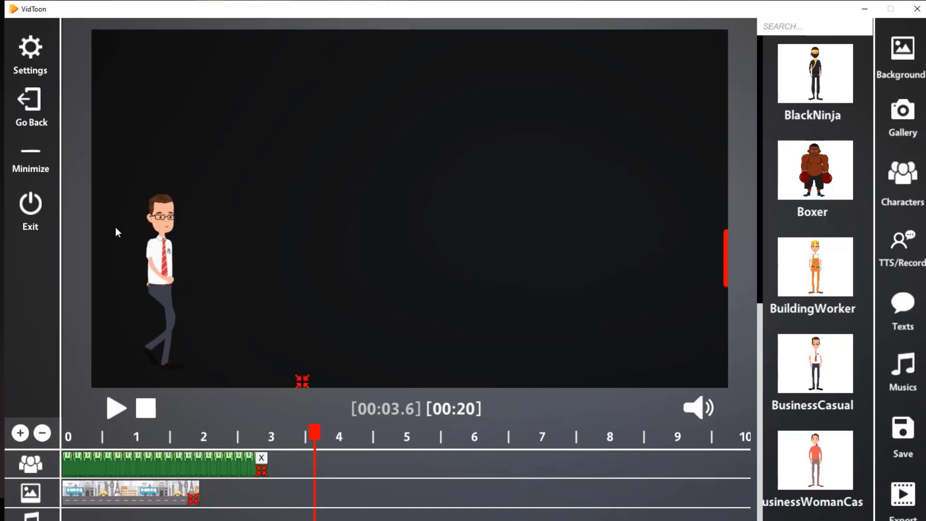
pyautogui.click(27, 46)
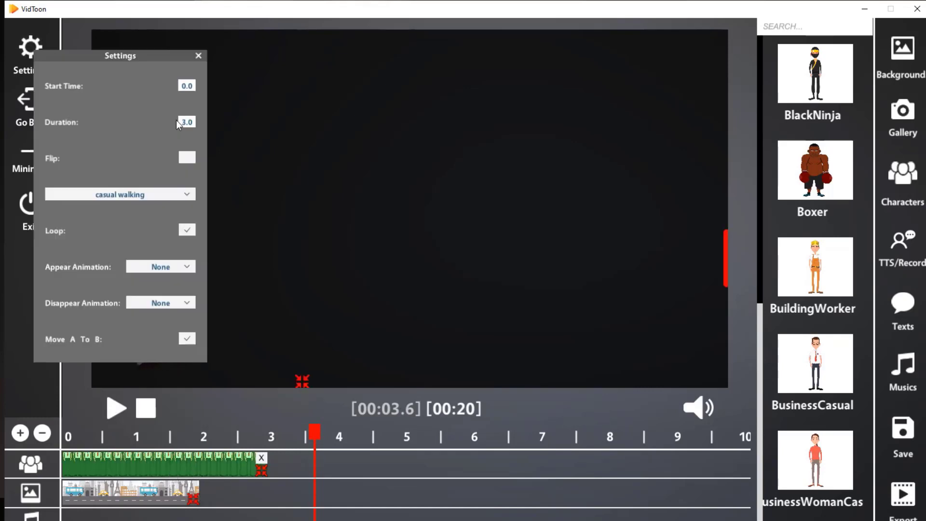
pyautogui.click(198, 57)
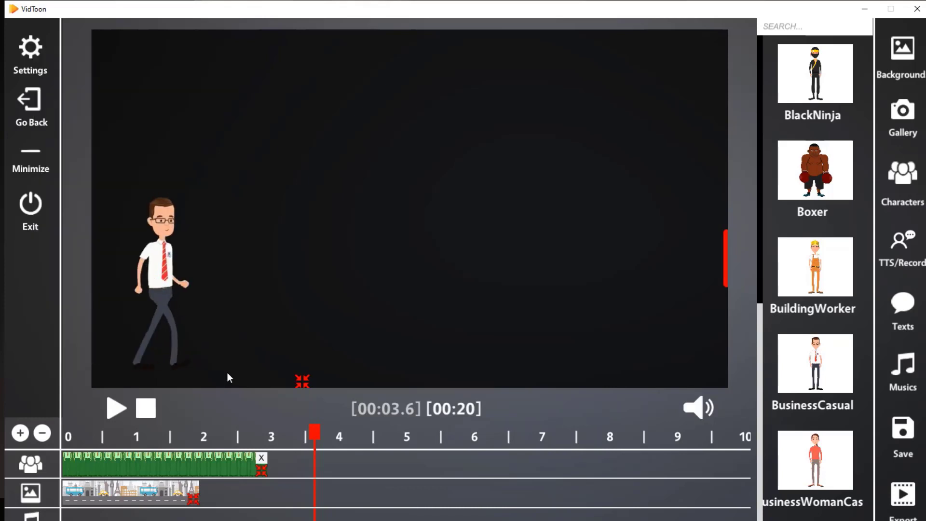
# Set the city background clip's duration to 3.0 seconds to match the character clip, and close its settings
pyautogui.click(160, 495)
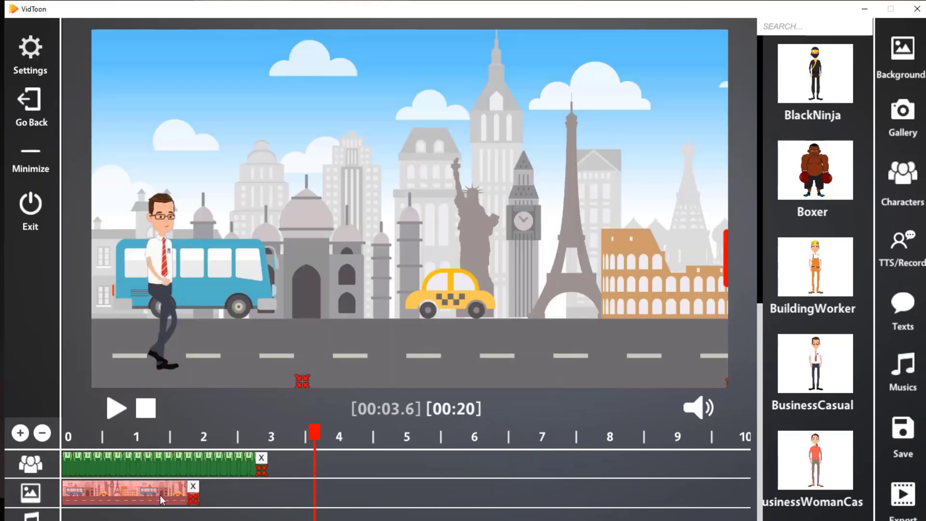
pyautogui.click(37, 58)
pyautogui.doubleClick(186, 128)
pyautogui.write('3')
pyautogui.press('Return')
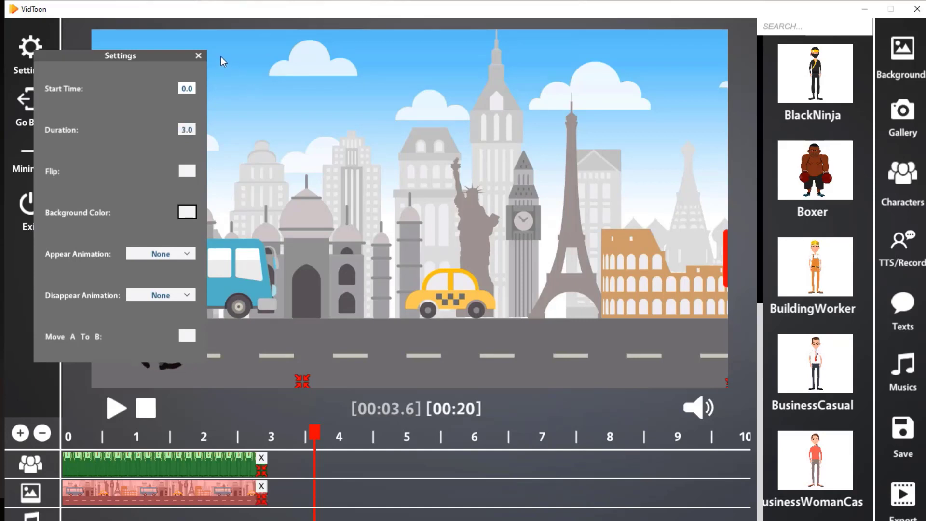
pyautogui.click(200, 57)
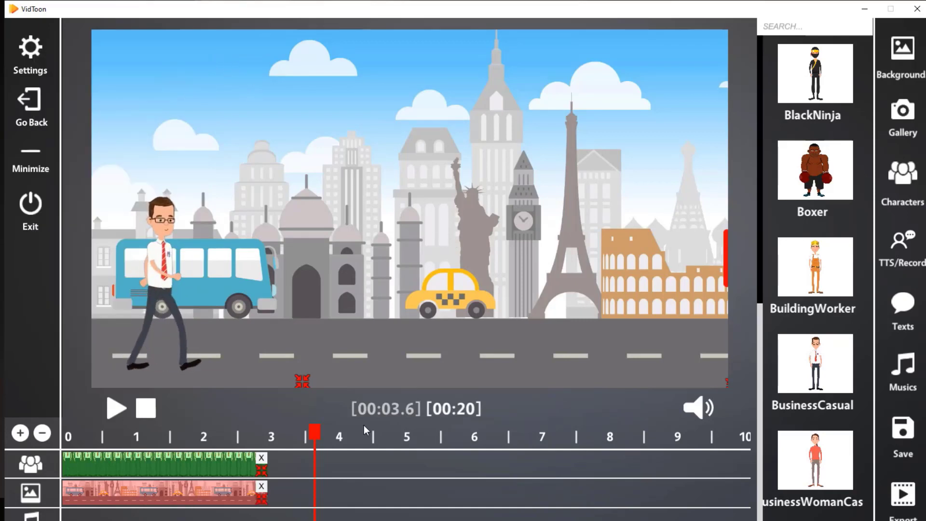
# Add the cream living-room background with the chaise longue to the background track at about 4 seconds, after the city clip
pyautogui.moveTo(317, 440); pyautogui.dragTo(255, 440)
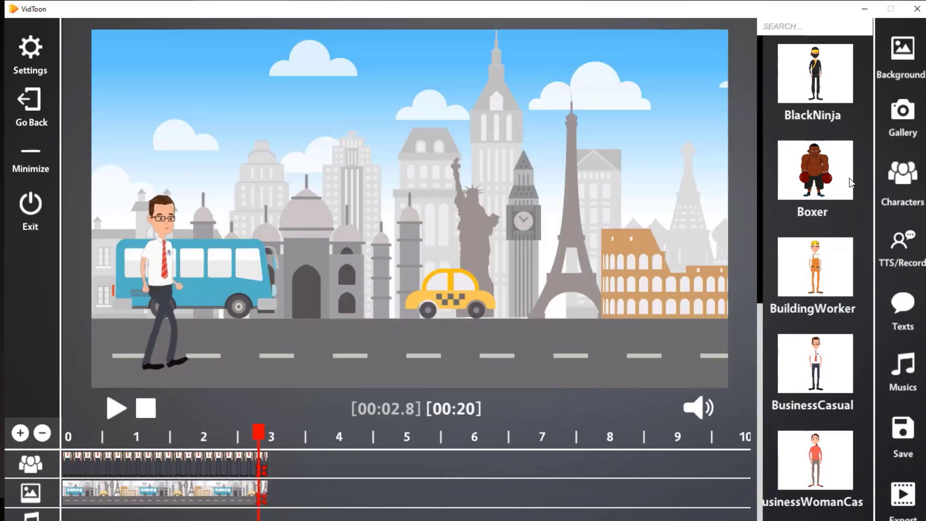
pyautogui.click(899, 56)
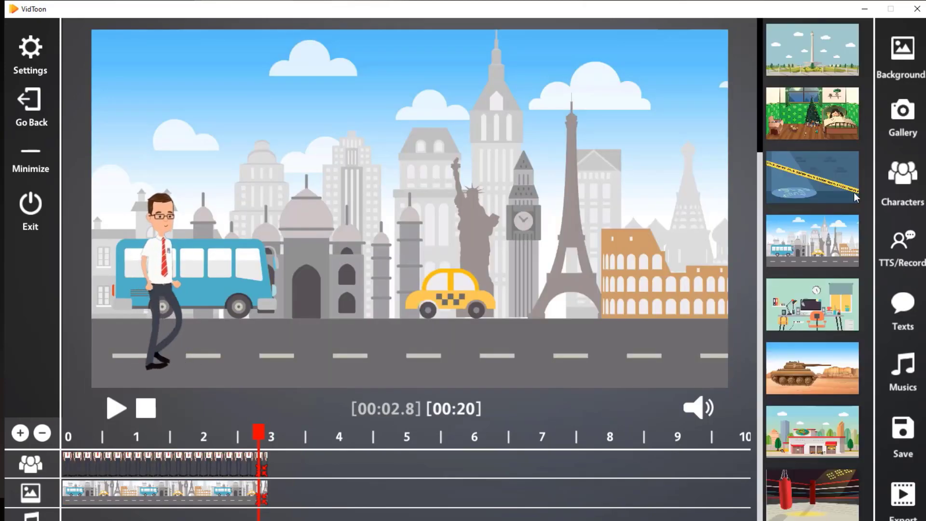
pyautogui.moveTo(758, 130); pyautogui.dragTo(764, 267)
pyautogui.scroll(-1, 764, 267)
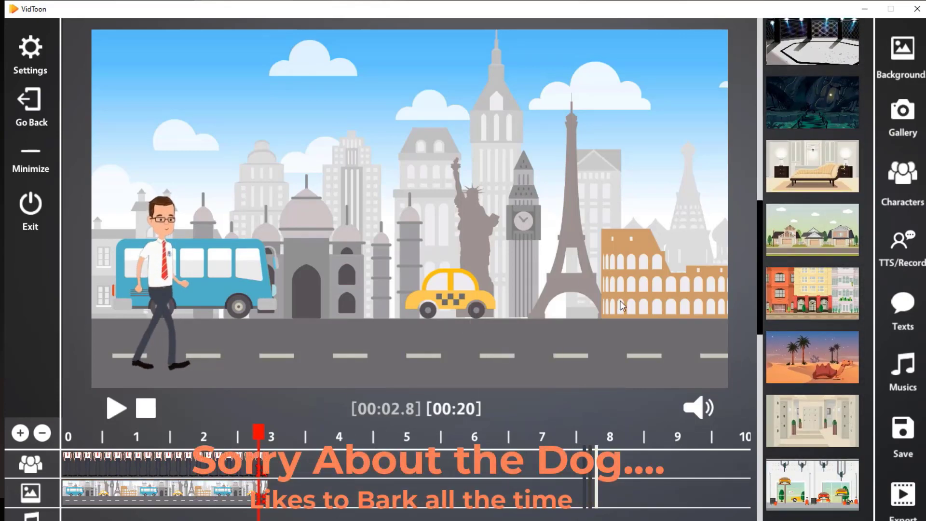
pyautogui.moveTo(822, 193); pyautogui.dragTo(372, 500)
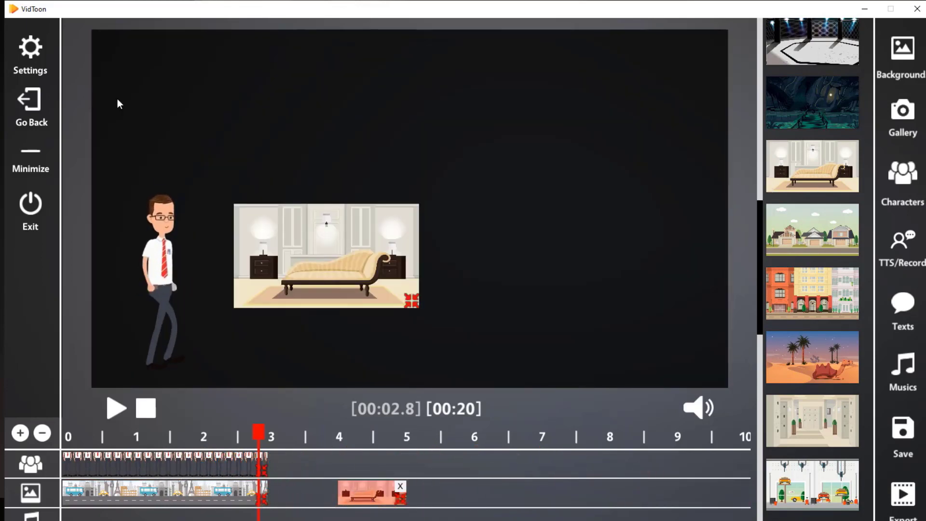
# Show the living-room clip at 4.5 seconds, align it with the frame's upper-left corner and enlarge it to fill the frame
pyautogui.moveTo(386, 435); pyautogui.dragTo(377, 436)
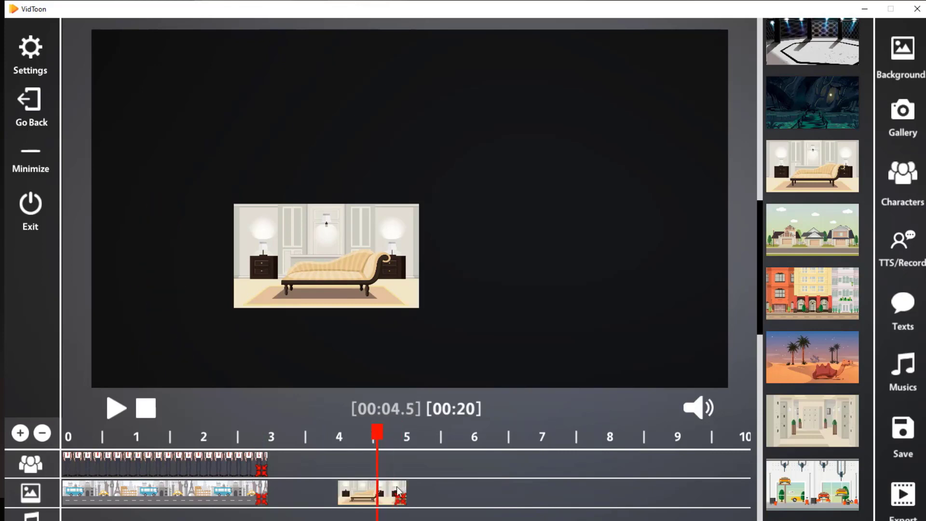
pyautogui.click(370, 501)
pyautogui.moveTo(326, 276); pyautogui.dragTo(181, 100)
pyautogui.moveTo(271, 126); pyautogui.dragTo(740, 369)
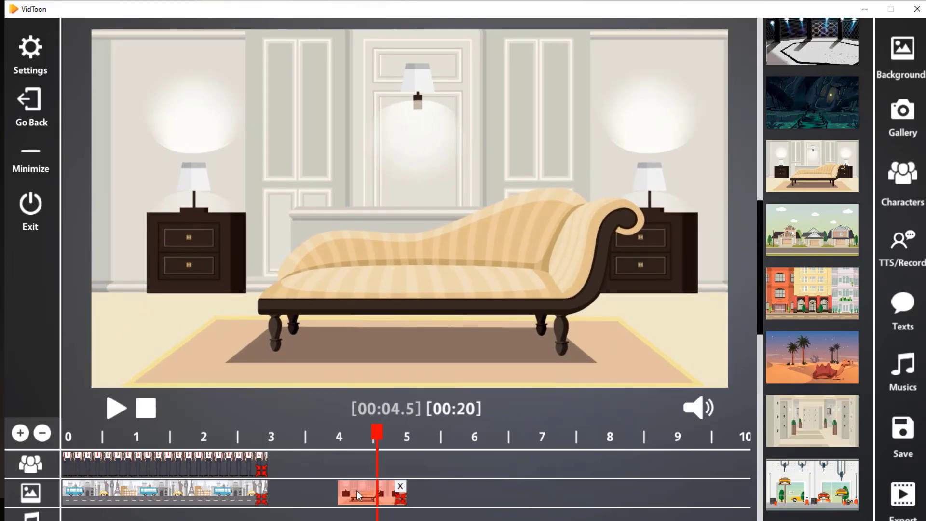
# Set the living-room background clip's start time to 3.0 and duration to 4.0 seconds, and close its settings
pyautogui.click(28, 53)
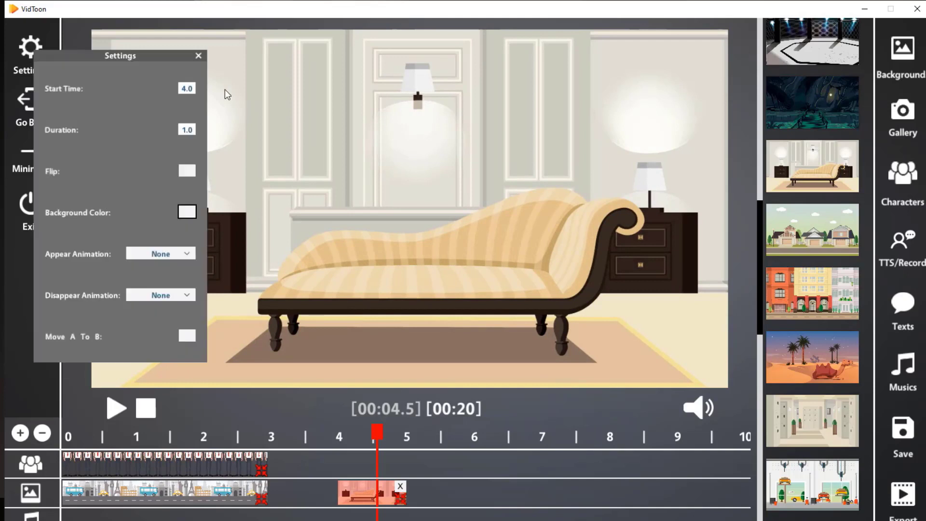
pyautogui.doubleClick(187, 88)
pyautogui.write('3')
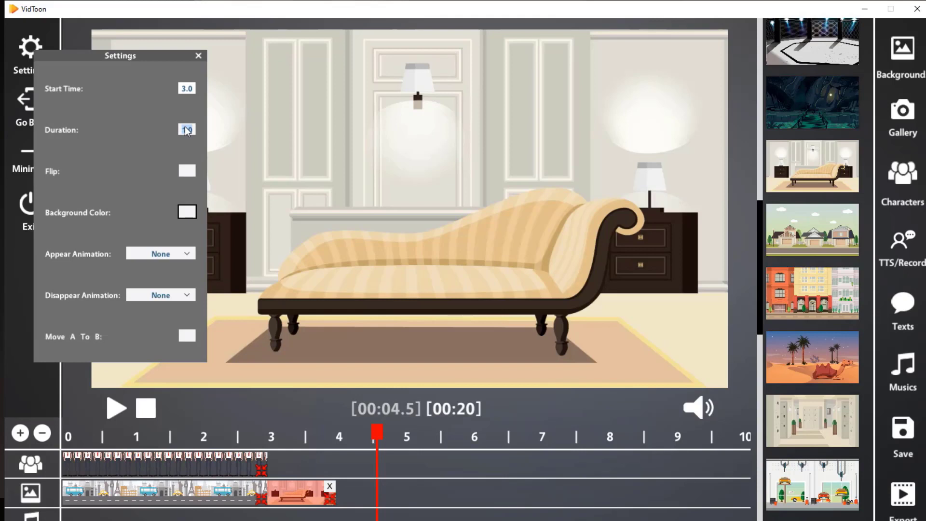
pyautogui.write('4')
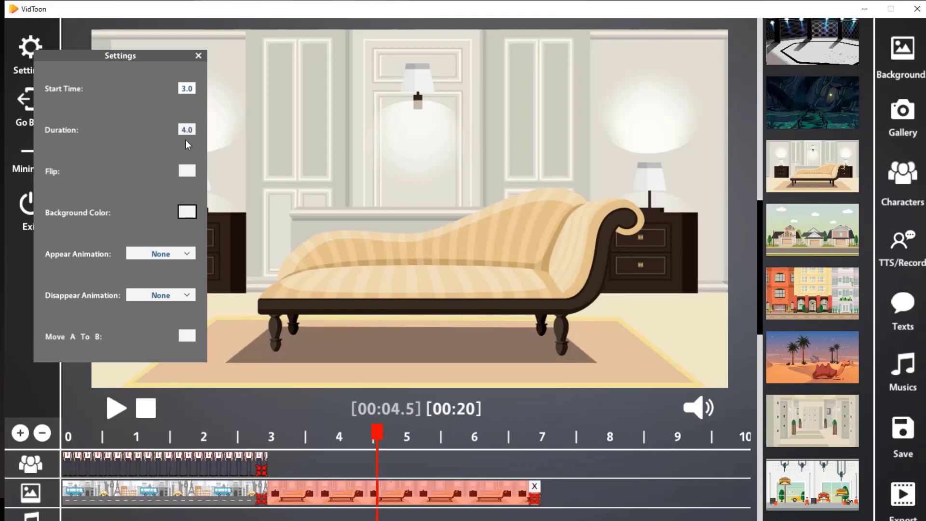
pyautogui.click(199, 56)
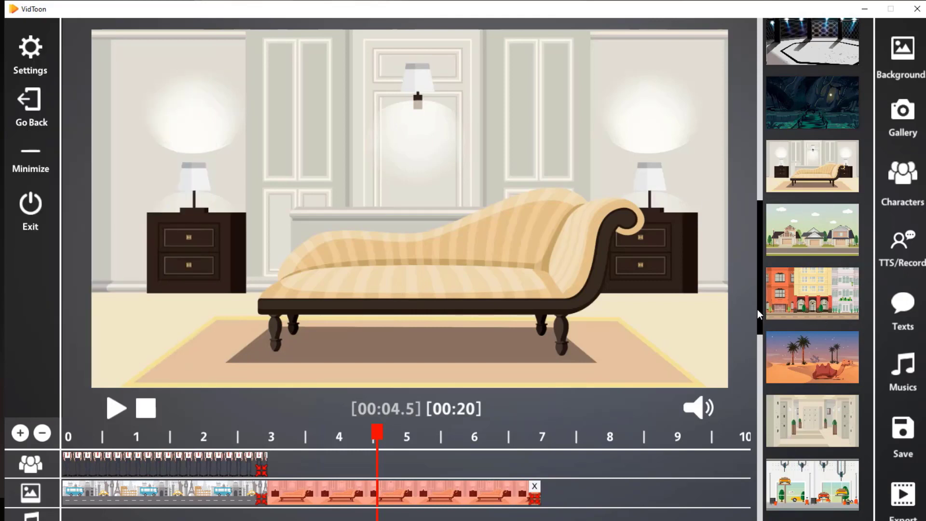
# Add a second BusinessCasual character clip over the living-room scene and set its start time to 3.0 seconds
pyautogui.click(903, 174)
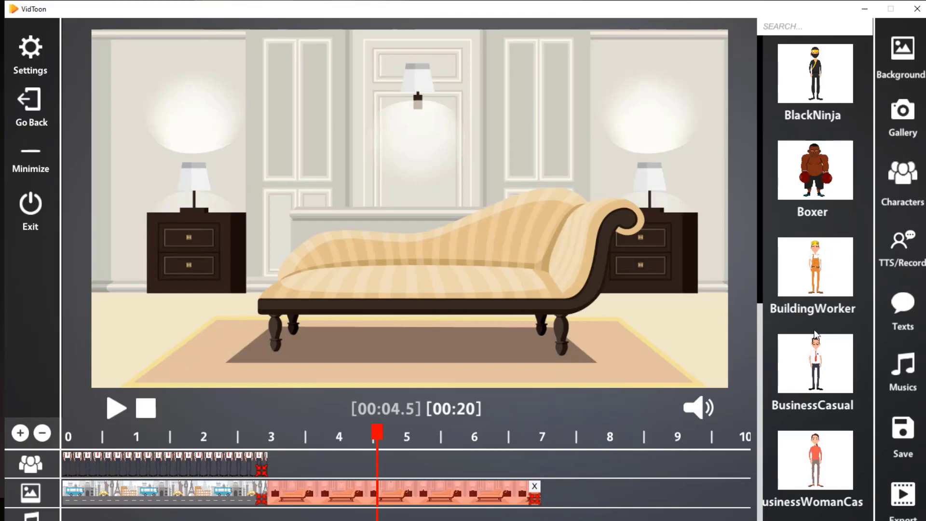
pyautogui.moveTo(815, 350); pyautogui.dragTo(341, 451)
pyautogui.click(370, 458)
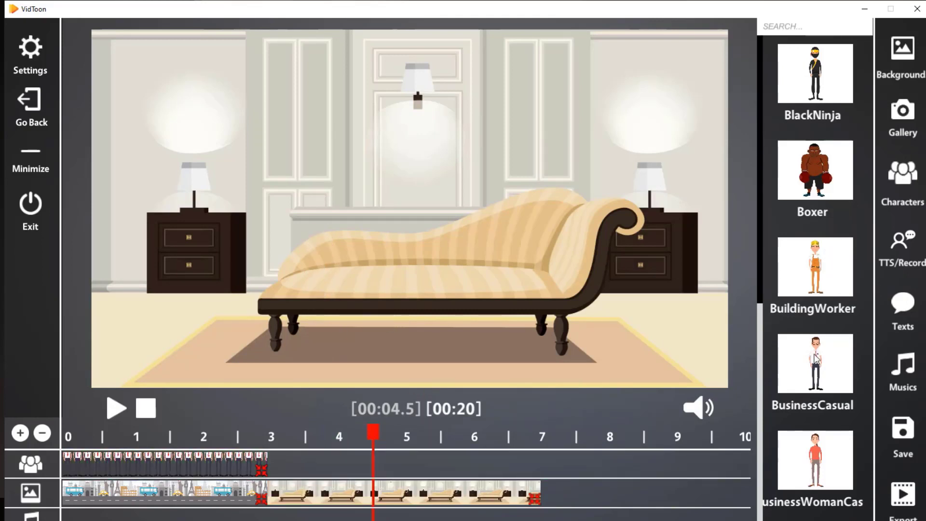
pyautogui.moveTo(814, 356); pyautogui.dragTo(337, 464)
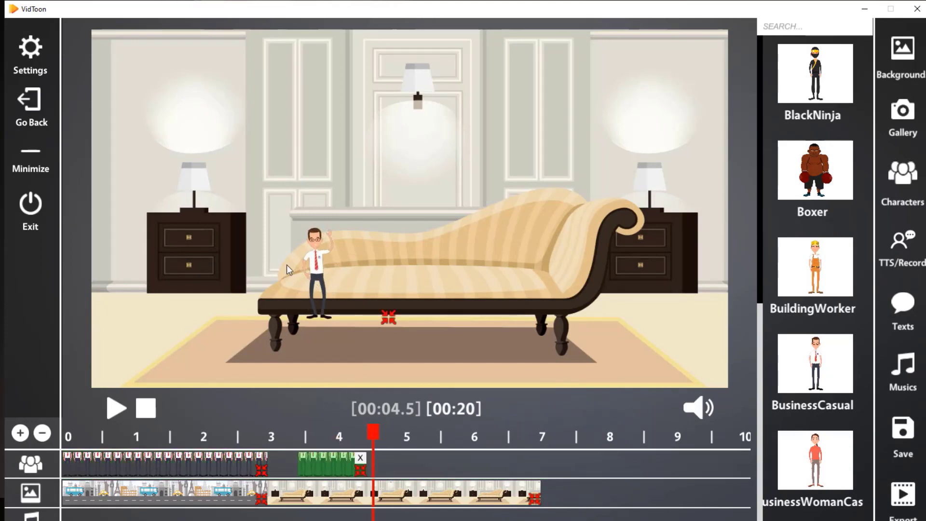
pyautogui.click(19, 59)
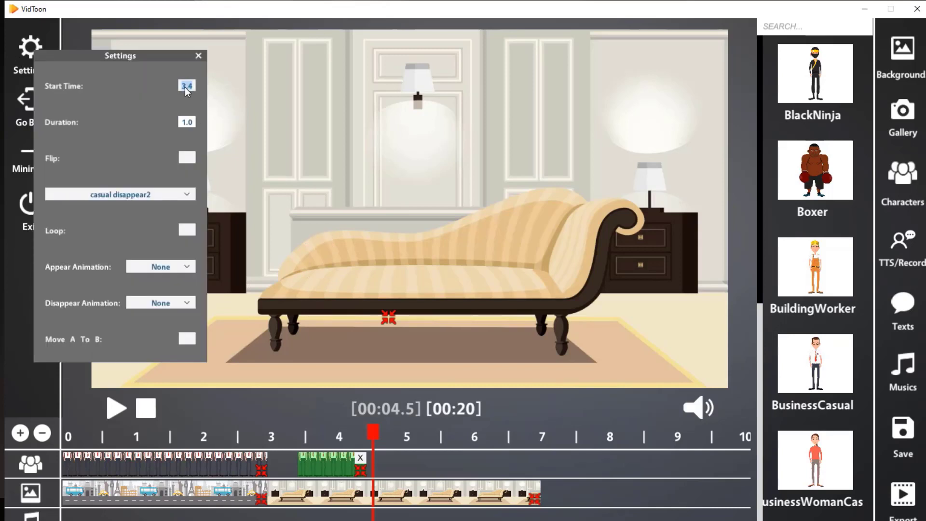
pyautogui.press('Return')
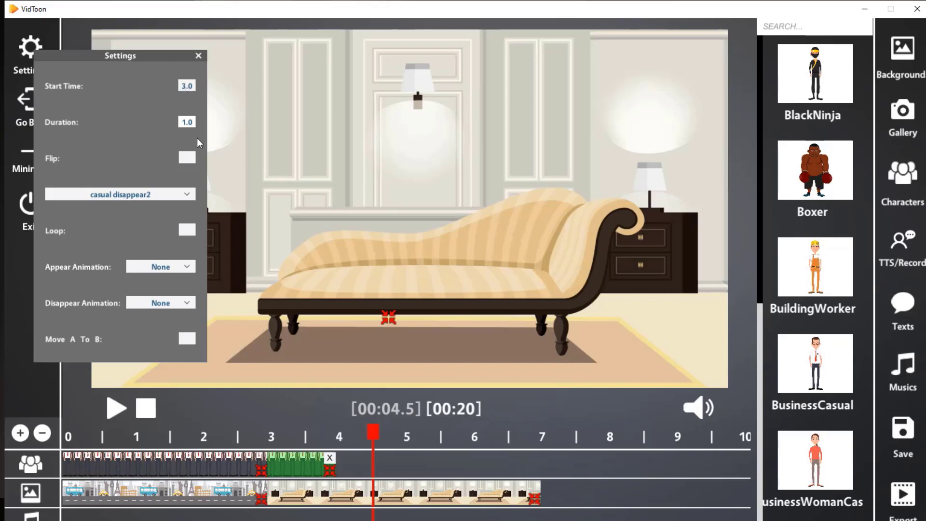
# Choose the casual walking animation for the new character clip
pyautogui.click(183, 197)
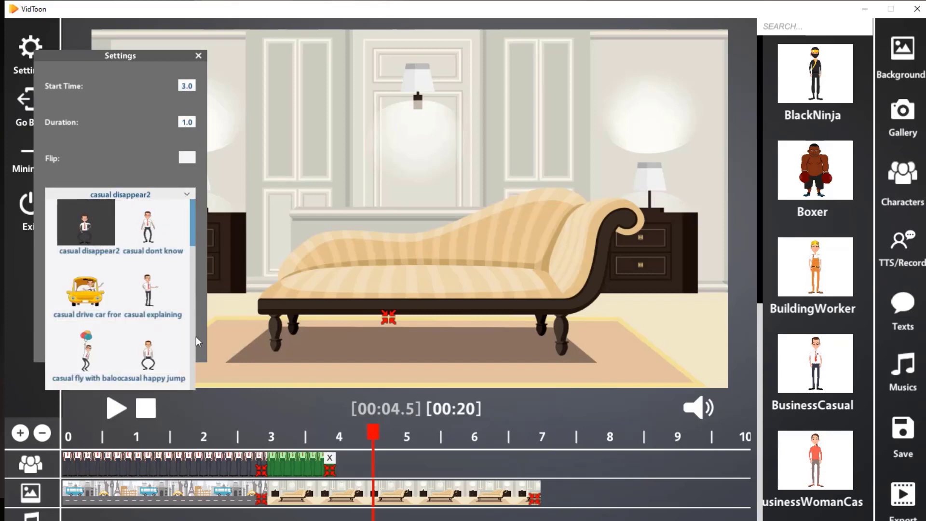
pyautogui.scroll(-5, 196, 336)
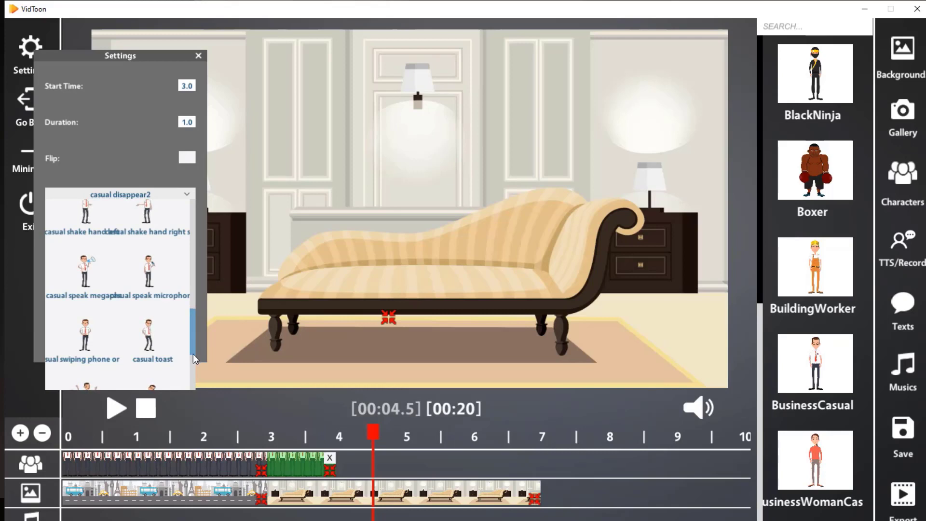
pyautogui.scroll(-3, 190, 371)
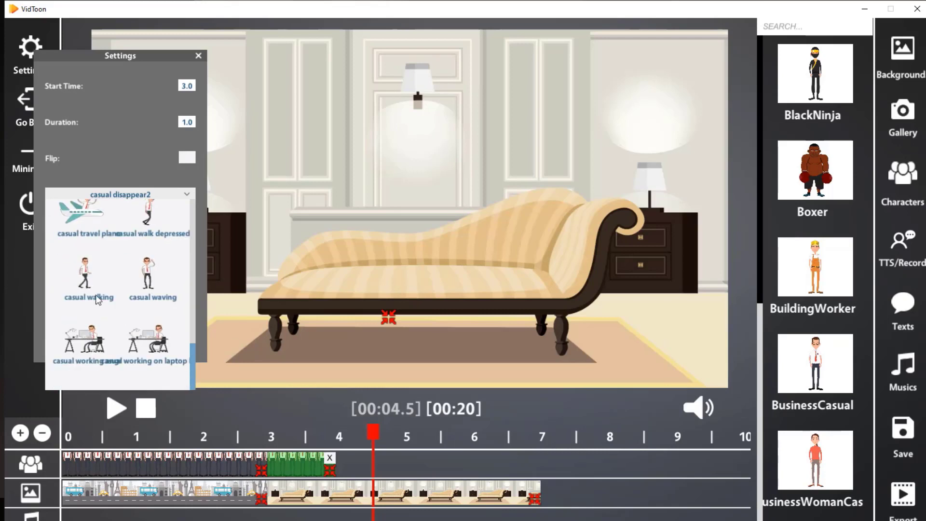
pyautogui.click(83, 273)
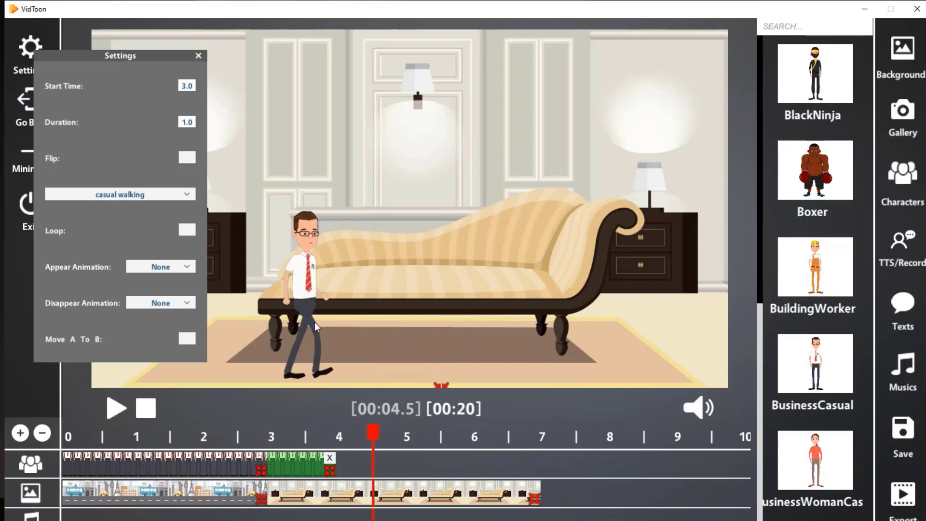
# Enlarge the walking character to roughly half the frame's height and place him partly outside the living-room scene's left edge
pyautogui.moveTo(311, 319); pyautogui.dragTo(257, 256)
pyautogui.moveTo(387, 329); pyautogui.dragTo(415, 355)
pyautogui.moveTo(258, 251)
pyautogui.mouseDown()
pyautogui.moveTo(223, 268)
pyautogui.moveTo(84, 281)
pyautogui.mouseUp()
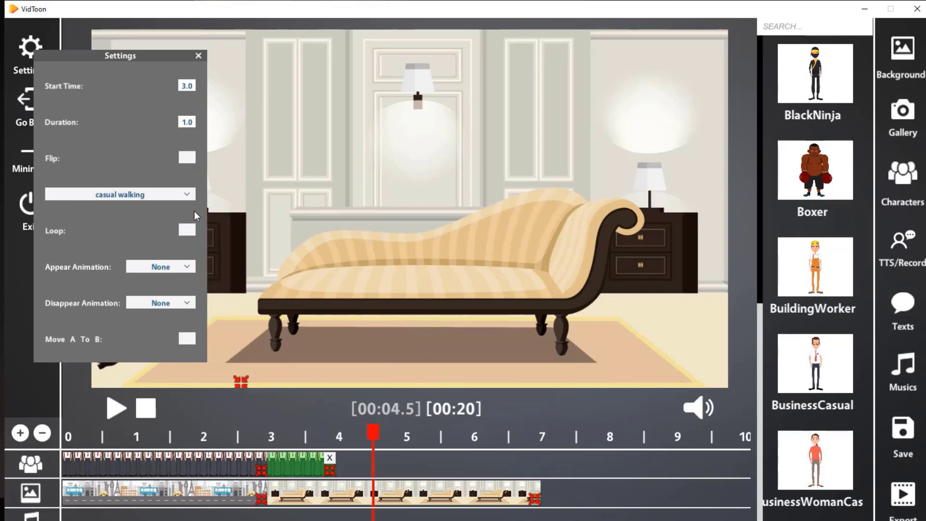
# Enable Loop and Move A To B for the walking character, close its settings, and set the movement's end point at the middle of the sofa
pyautogui.click(188, 231)
pyautogui.click(189, 339)
pyautogui.click(198, 56)
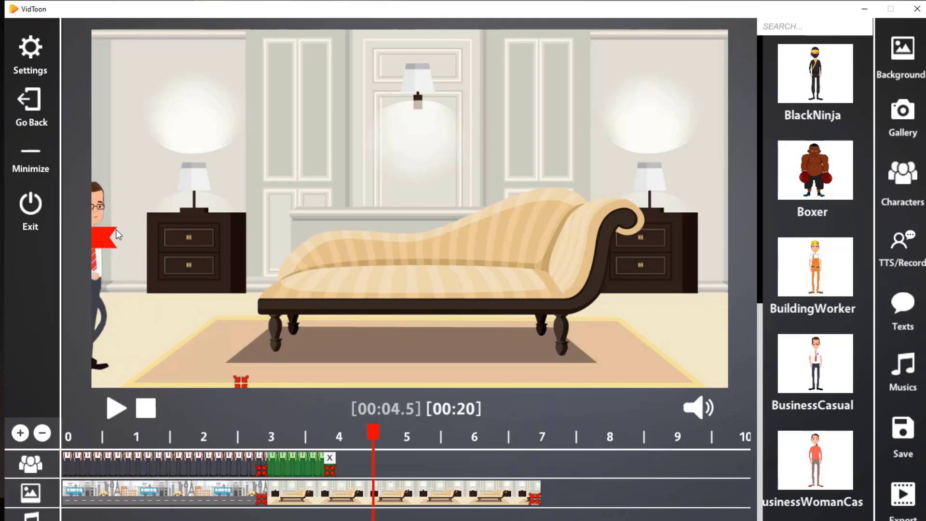
pyautogui.moveTo(212, 221); pyautogui.dragTo(411, 223)
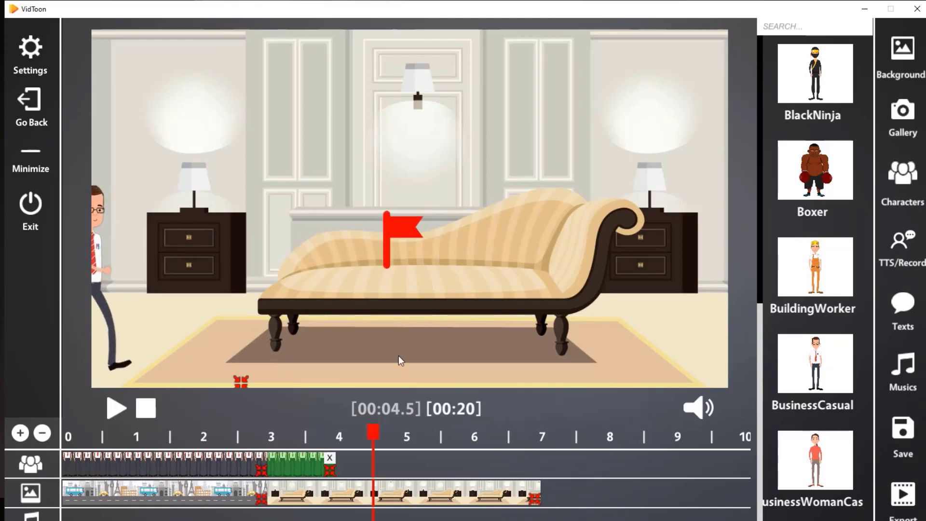
# Preview the animation from the start of the timeline and pause during the living-room scene
pyautogui.moveTo(378, 432); pyautogui.dragTo(67, 442)
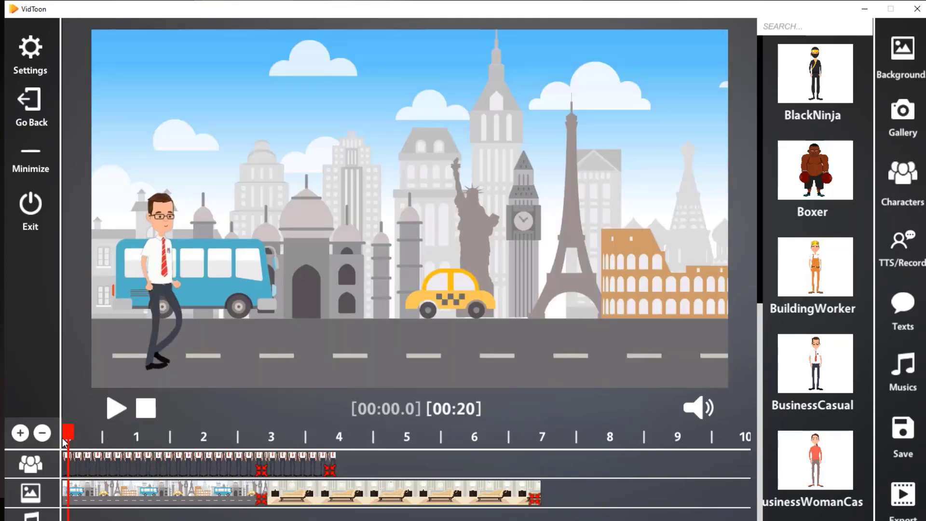
pyautogui.click(117, 409)
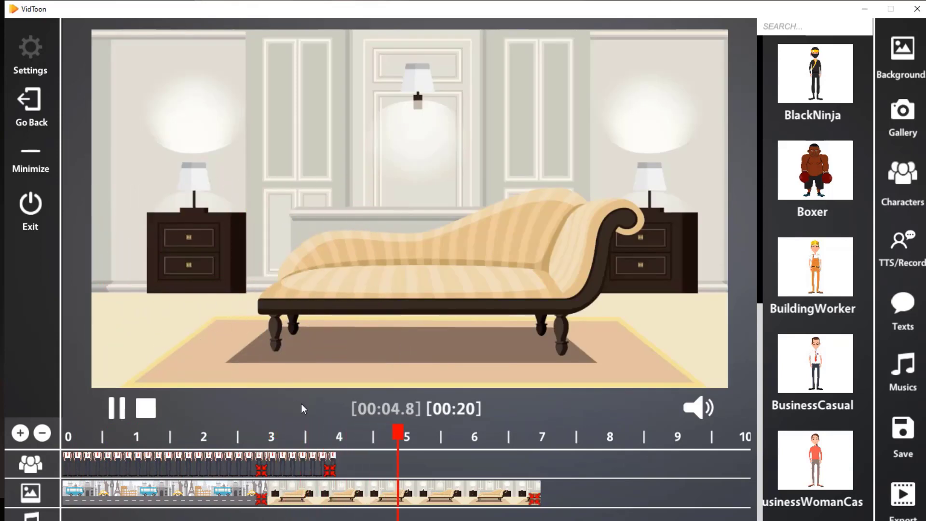
pyautogui.click(124, 410)
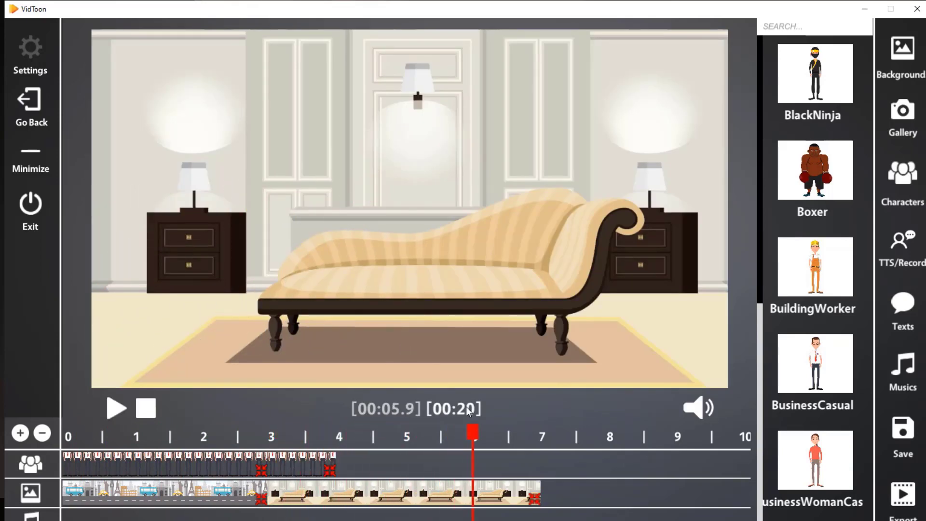
# Scrub back through the scene change and the character's walk, leaving the playhead at 3.9 seconds
pyautogui.moveTo(475, 434); pyautogui.dragTo(314, 443)
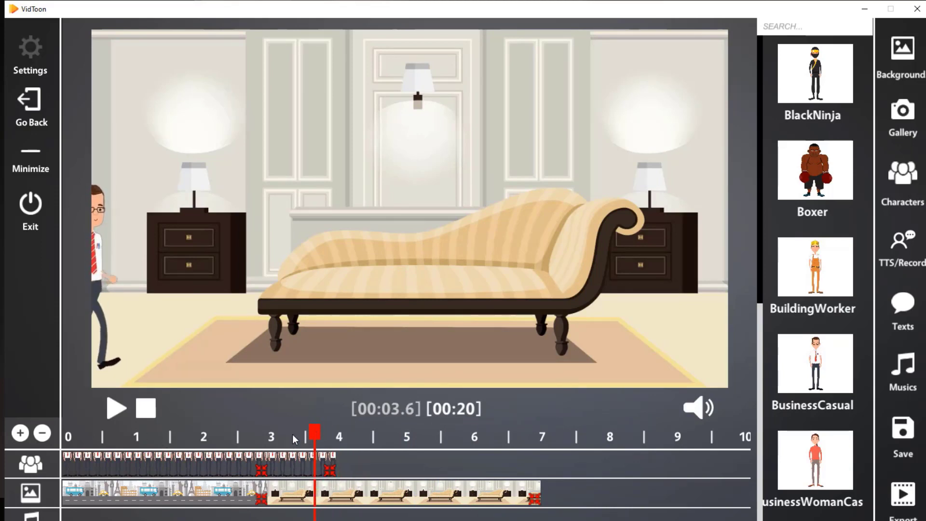
pyautogui.click(254, 436)
pyautogui.moveTo(233, 442); pyautogui.dragTo(346, 441)
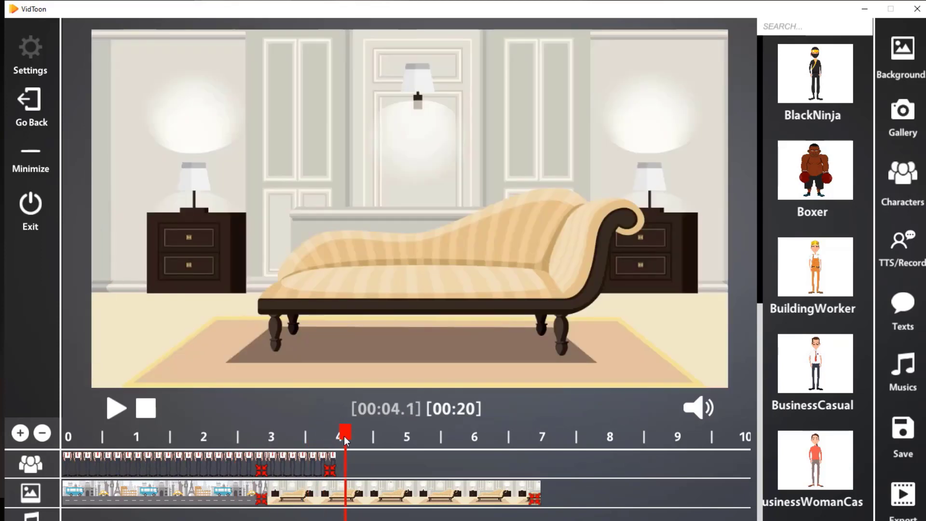
pyautogui.click(331, 442)
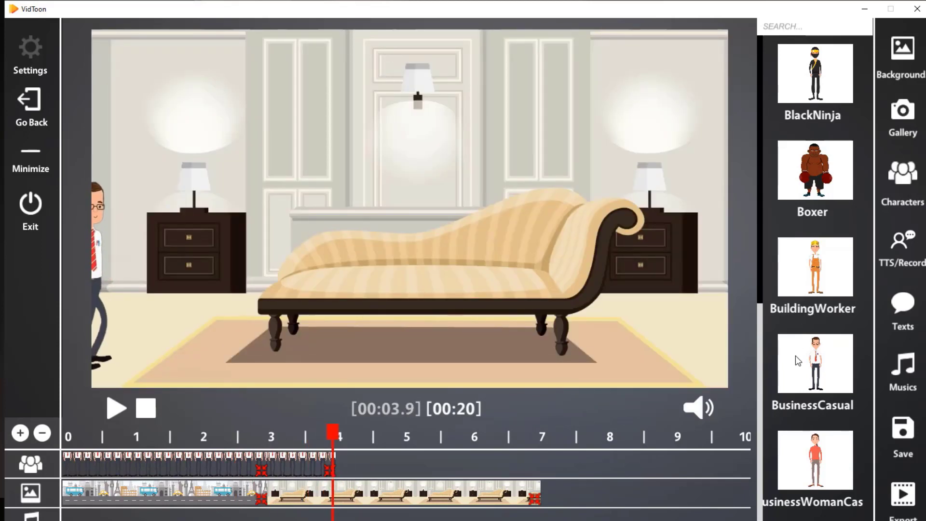
# Add another BusinessCasual clip after the walking one, give it the casual phone loop animation, and enlarge it in front of the sofa
pyautogui.moveTo(827, 370); pyautogui.dragTo(395, 456)
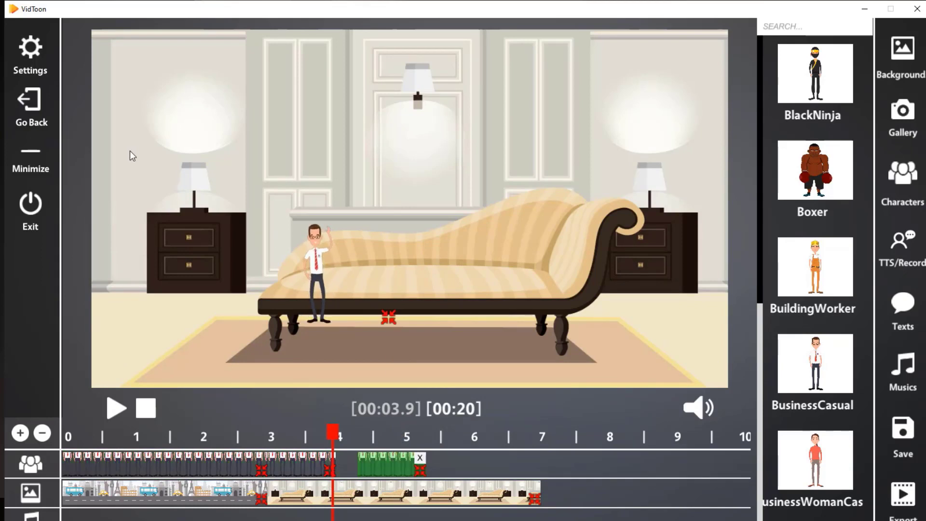
pyautogui.click(42, 68)
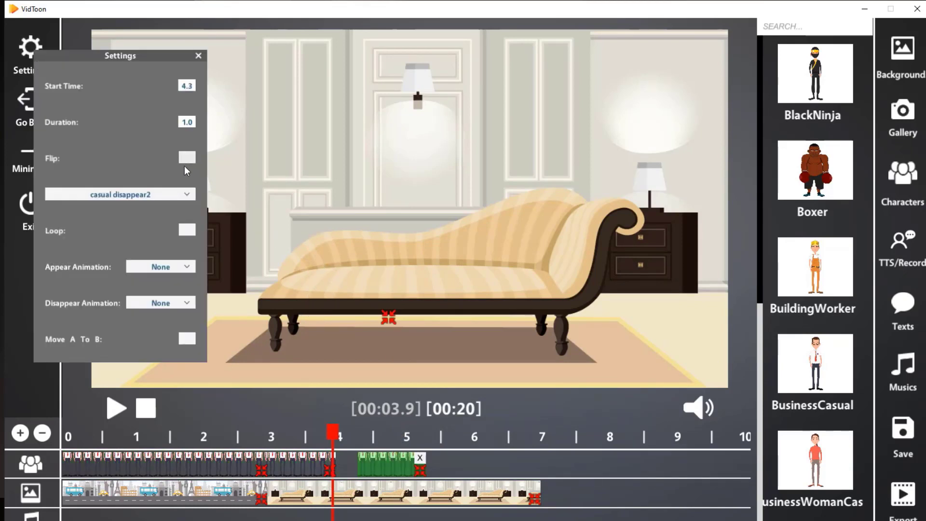
pyautogui.click(184, 195)
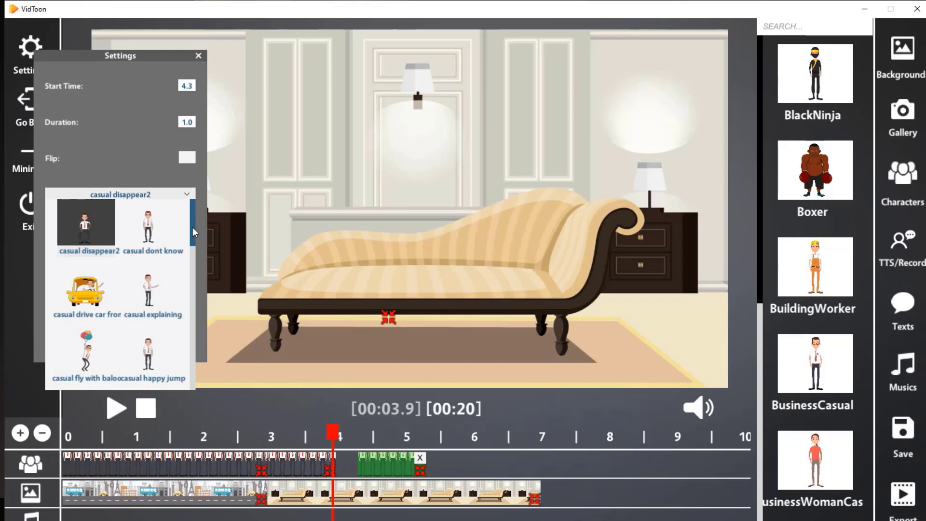
pyautogui.moveTo(192, 242); pyautogui.dragTo(192, 366)
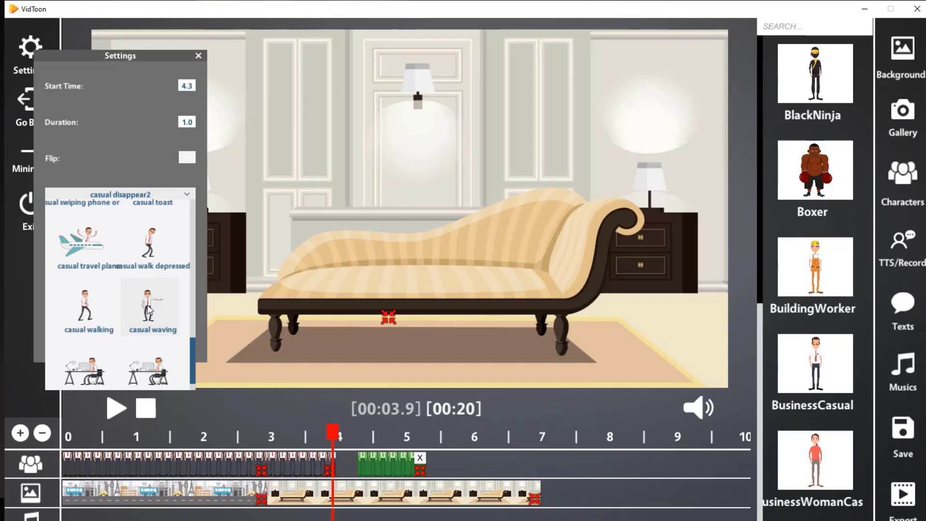
pyautogui.moveTo(193, 365); pyautogui.dragTo(194, 260)
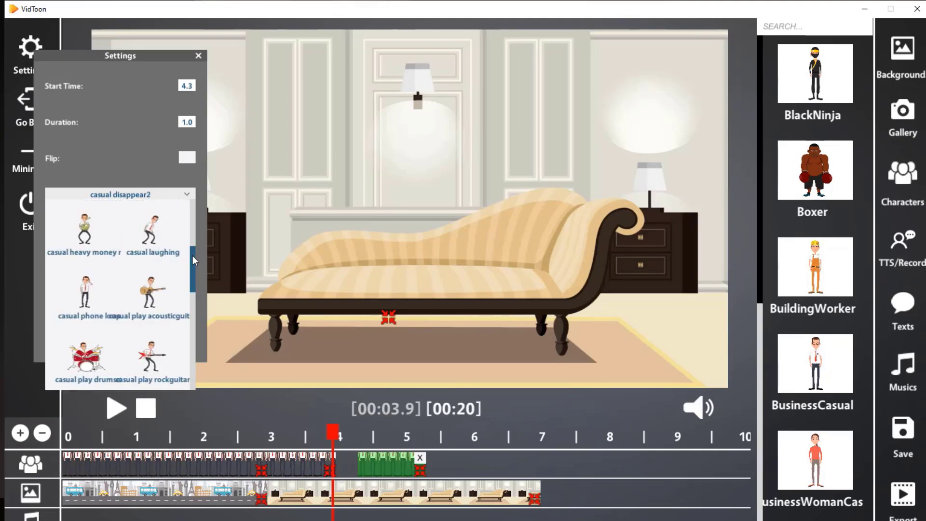
pyautogui.click(87, 288)
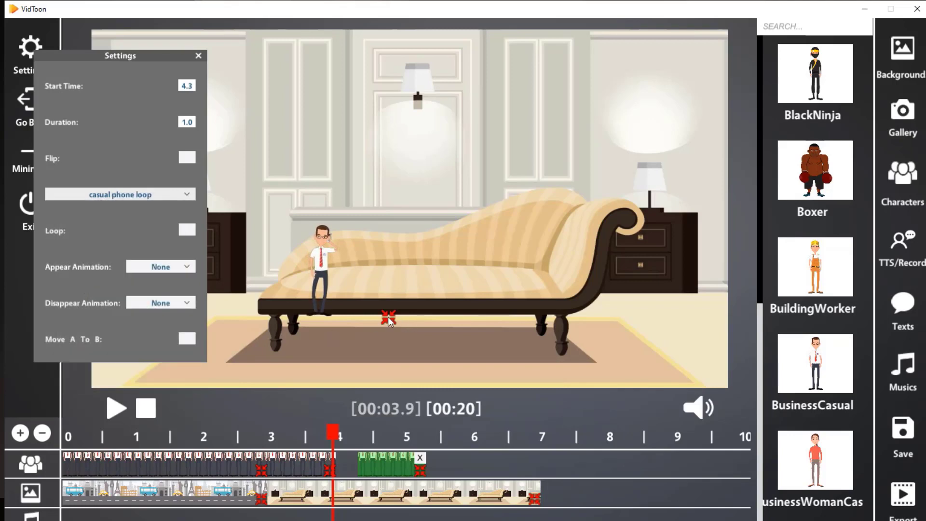
pyautogui.moveTo(391, 326)
pyautogui.mouseDown()
pyautogui.moveTo(384, 309)
pyautogui.moveTo(482, 289)
pyautogui.moveTo(569, 359)
pyautogui.mouseUp()
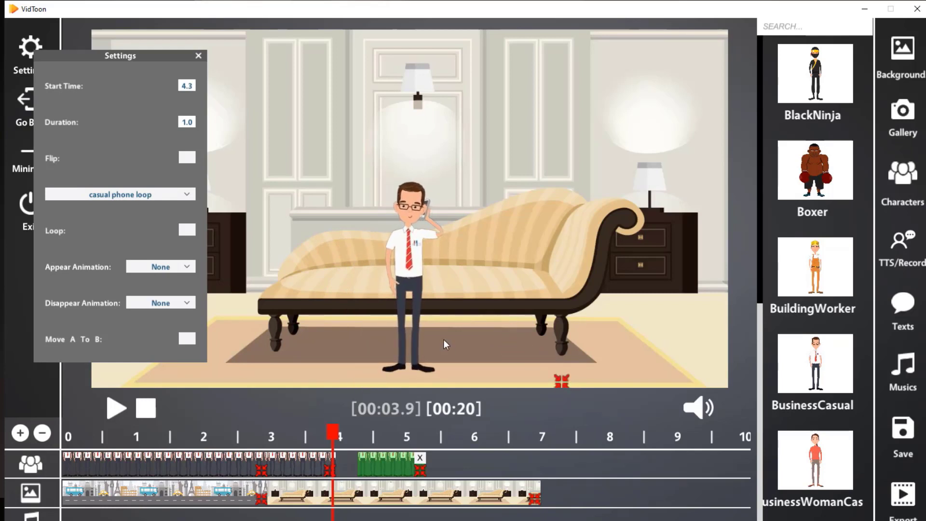
# Enlarge the phone-talking character slightly and position him in front of the sofa, starting his clip at 4.0 seconds with Loop enabled
pyautogui.moveTo(408, 325); pyautogui.dragTo(407, 310)
pyautogui.moveTo(560, 368); pyautogui.dragTo(581, 382)
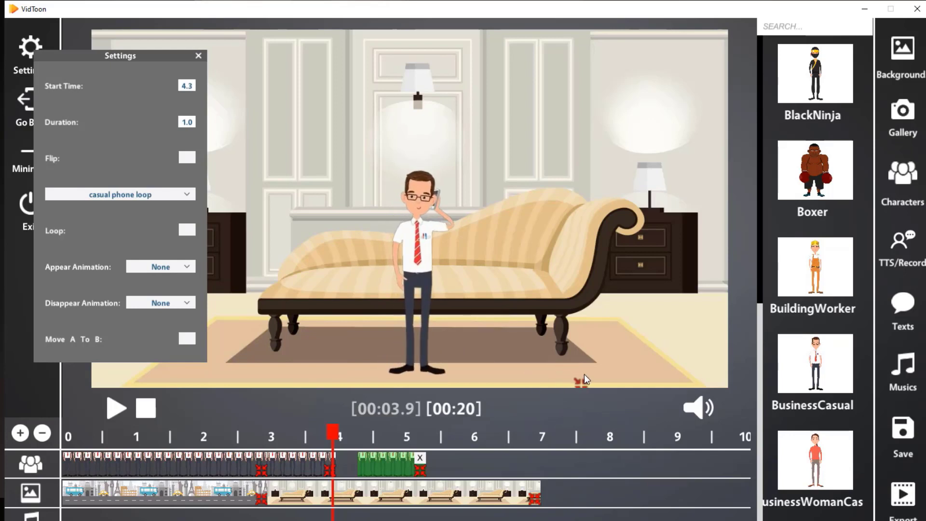
pyautogui.moveTo(421, 329); pyautogui.dragTo(416, 311)
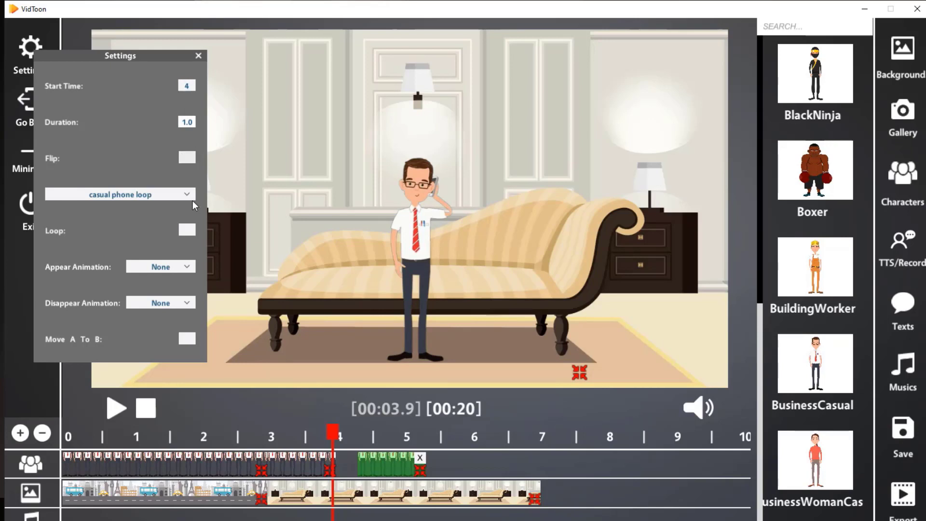
pyautogui.click(188, 231)
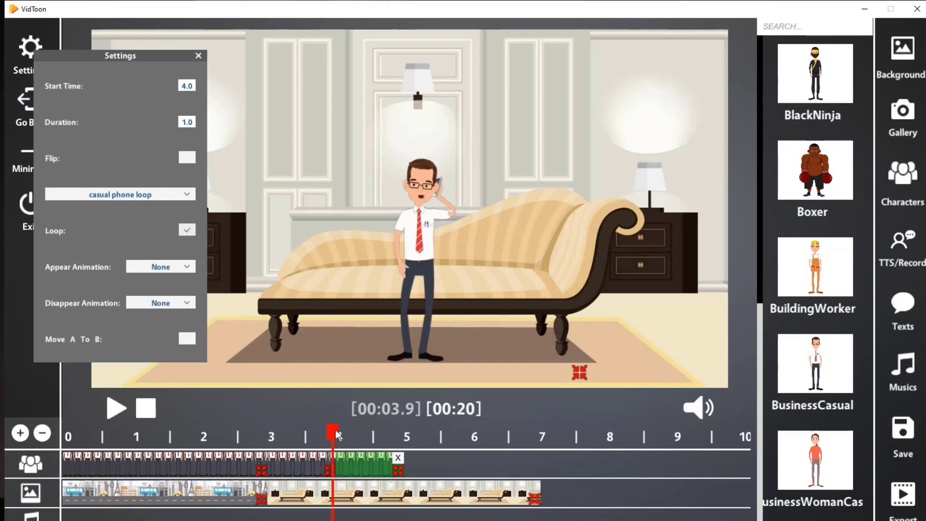
# Close the clip settings, preview the phone animation from 4.3 seconds, and return the playhead to 4.7 seconds
pyautogui.moveTo(336, 433); pyautogui.dragTo(359, 424)
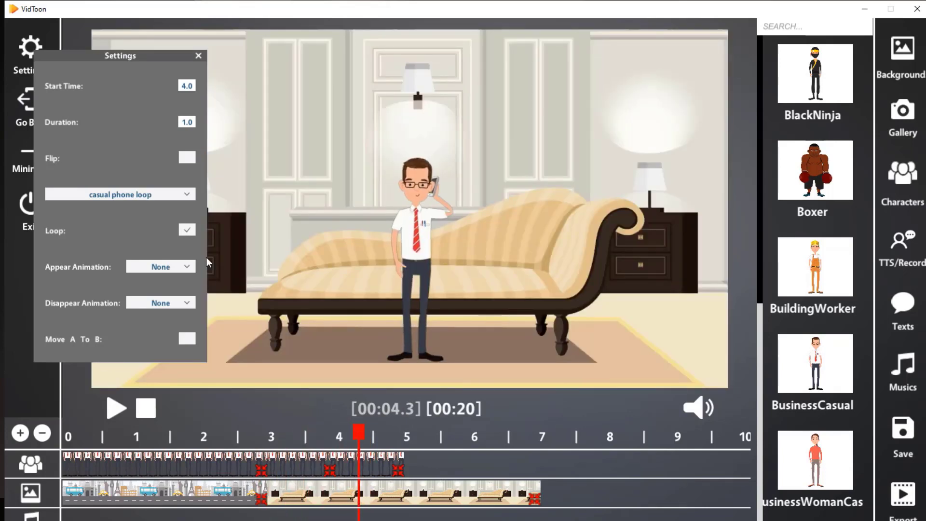
pyautogui.click(198, 56)
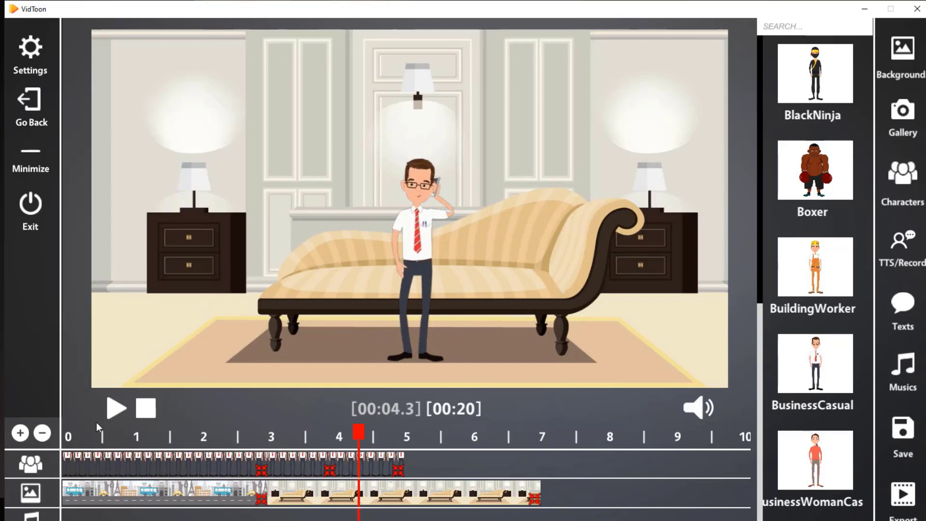
pyautogui.click(115, 409)
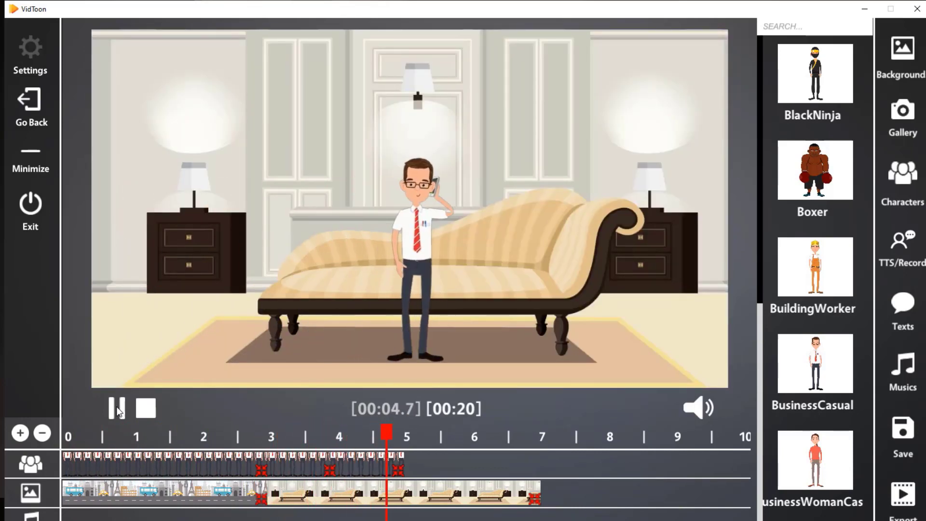
pyautogui.click(118, 409)
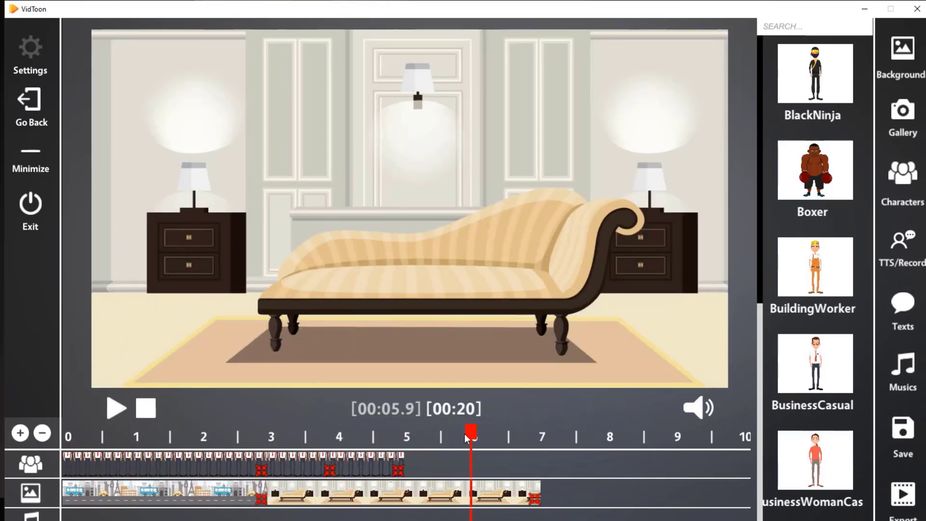
pyautogui.moveTo(380, 436)
pyautogui.mouseDown()
pyautogui.moveTo(372, 436)
pyautogui.moveTo(380, 436)
pyautogui.mouseUp()
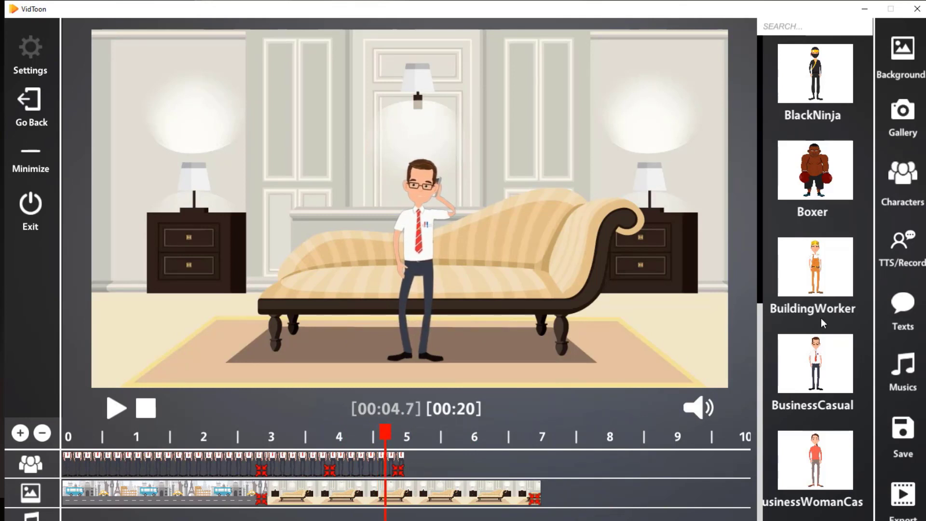
# Add another BusinessCasual clip after the phone clip and give it the casual walking animation
pyautogui.moveTo(821, 355); pyautogui.dragTo(445, 449)
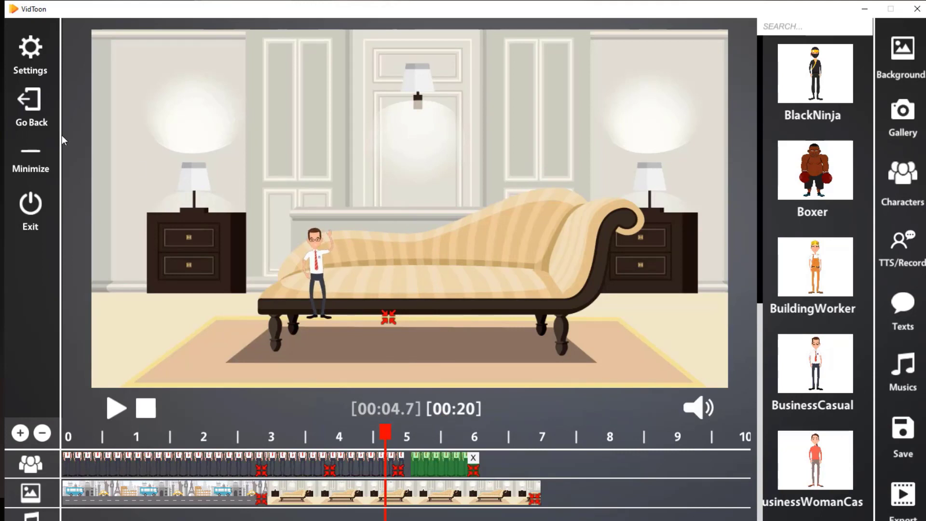
pyautogui.click(28, 54)
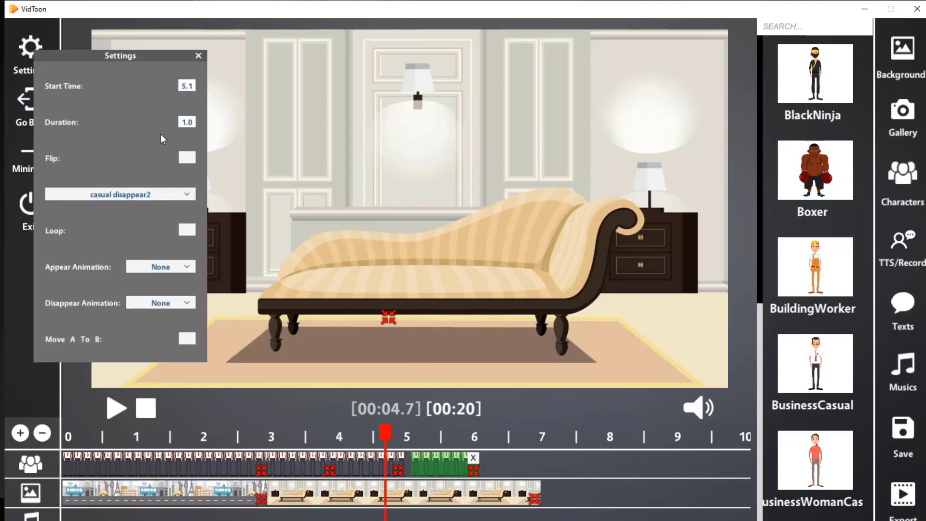
pyautogui.click(183, 196)
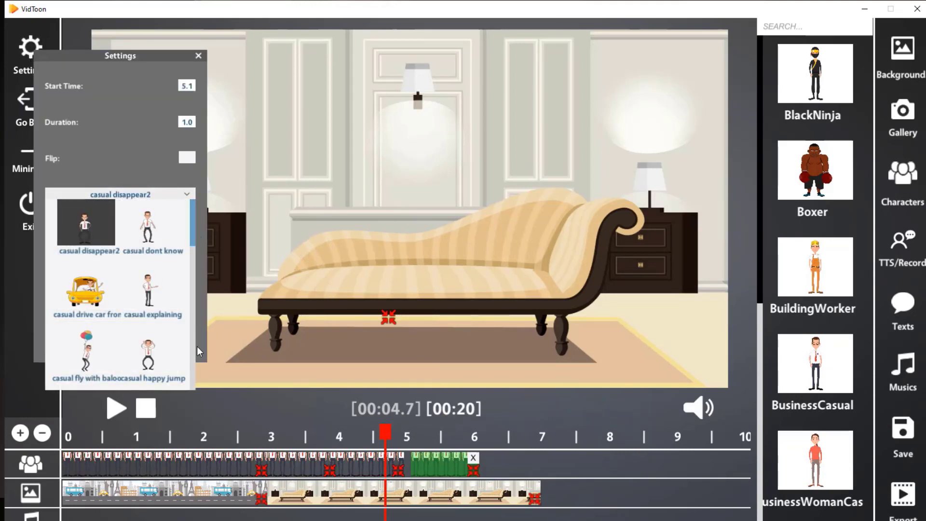
pyautogui.scroll(-5, 197, 346)
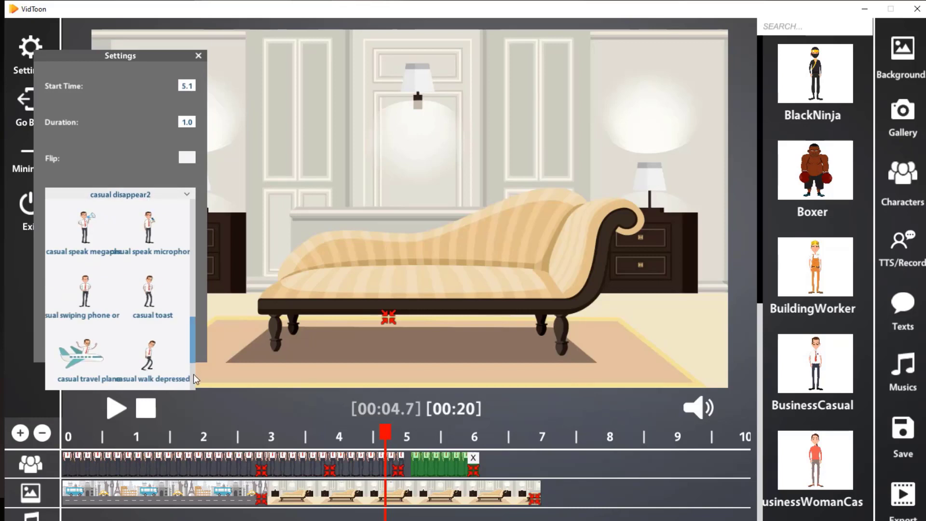
pyautogui.scroll(-3, 193, 374)
pyautogui.click(89, 265)
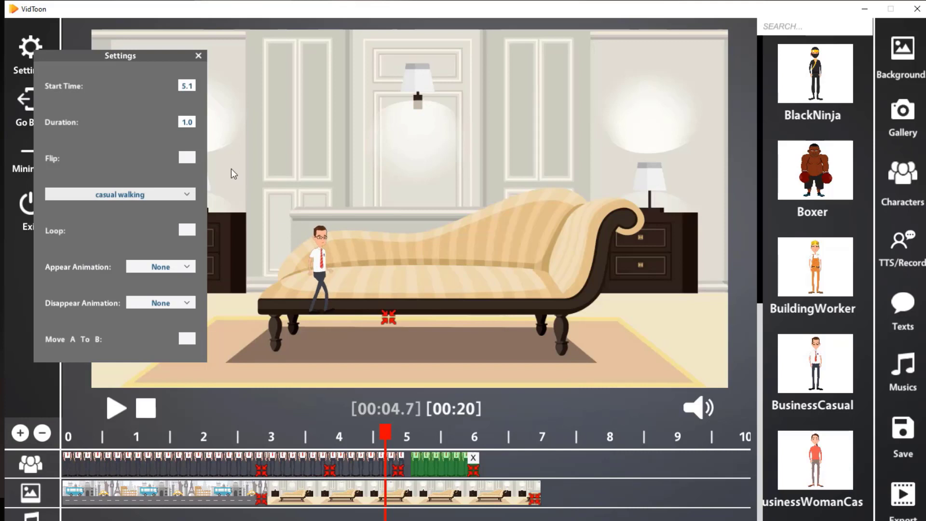
# Start the new walking clip at 5.0 seconds with Loop enabled, and enlarge the character in front of the sofa
pyautogui.doubleClick(186, 86)
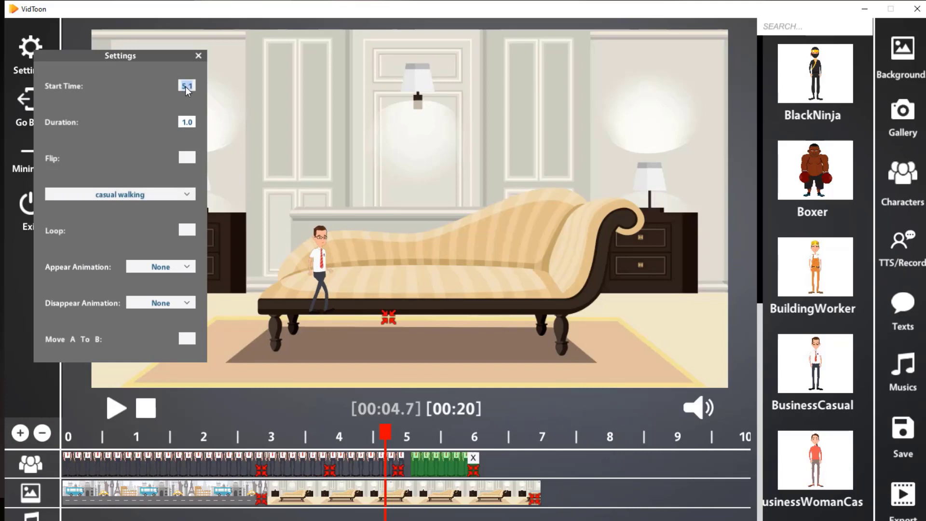
pyautogui.write('5')
pyautogui.press('Return')
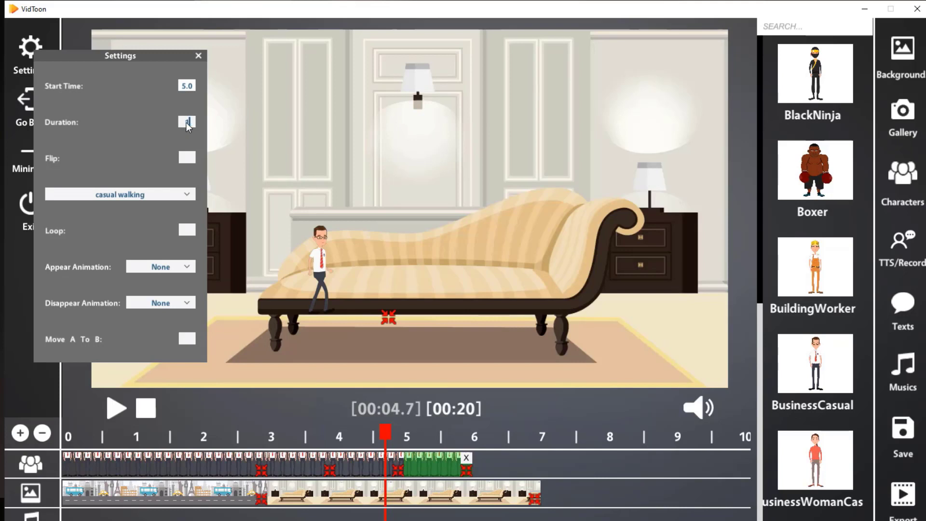
pyautogui.click(186, 231)
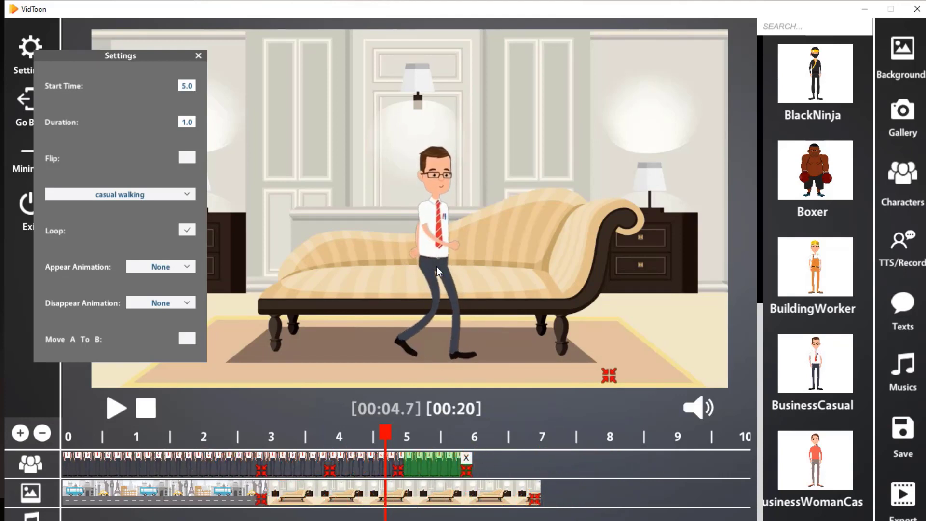
# Enable Move A To B for the last walking clip, with its end point beyond the scene's right edge, and close its settings
pyautogui.click(184, 341)
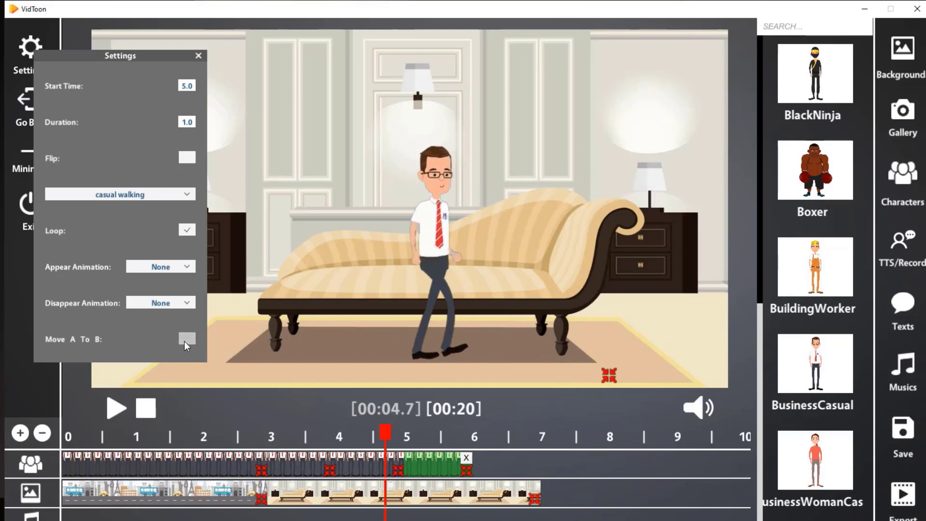
pyautogui.moveTo(439, 210)
pyautogui.mouseDown()
pyautogui.moveTo(646, 219)
pyautogui.moveTo(750, 203)
pyautogui.mouseUp()
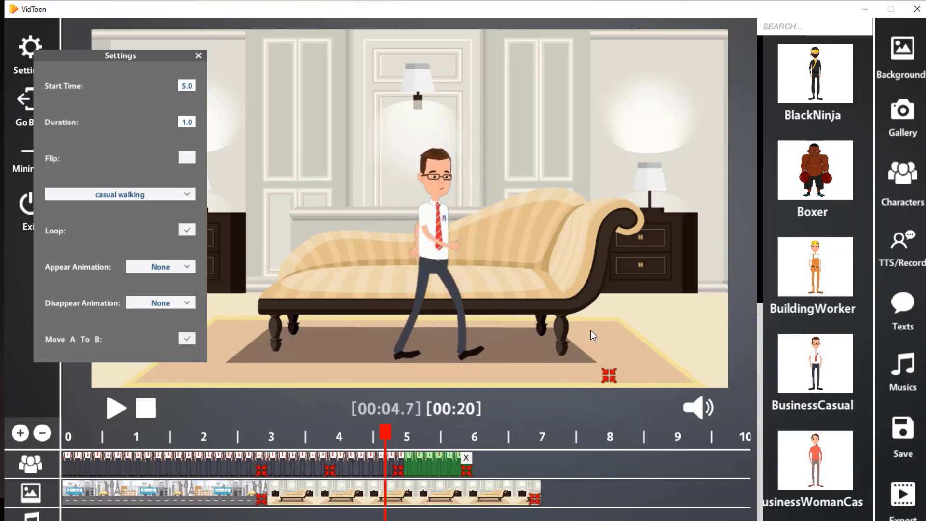
pyautogui.click(198, 56)
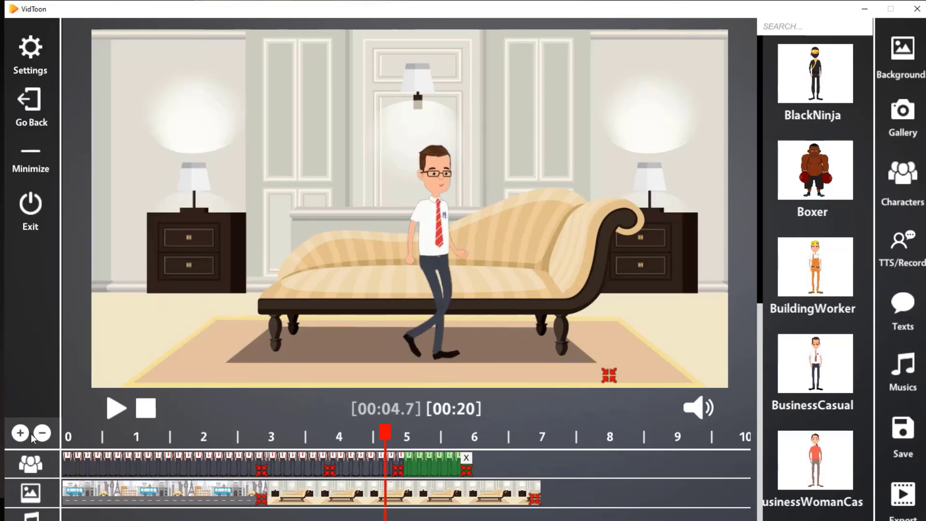
# Preview the whole animation from the start of the timeline and pause it after the character has walked out of the living room
pyautogui.click(68, 434)
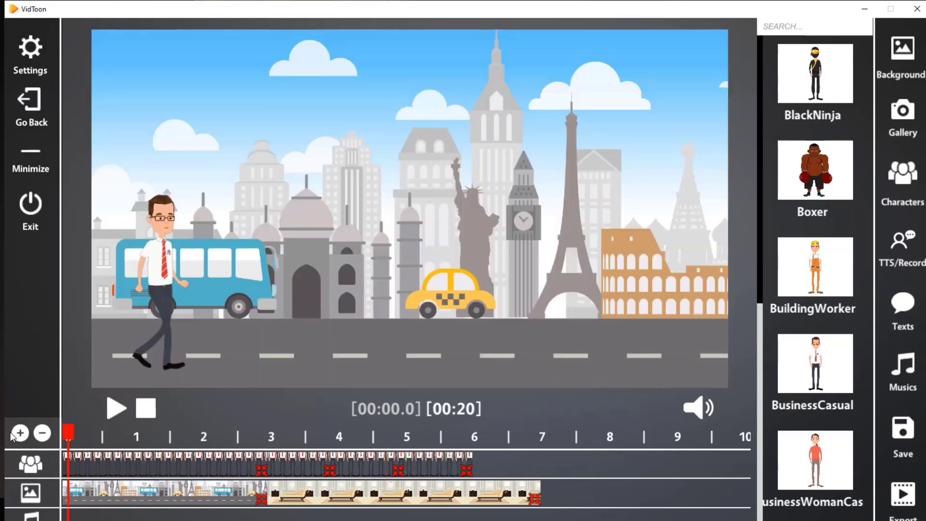
pyautogui.click(115, 411)
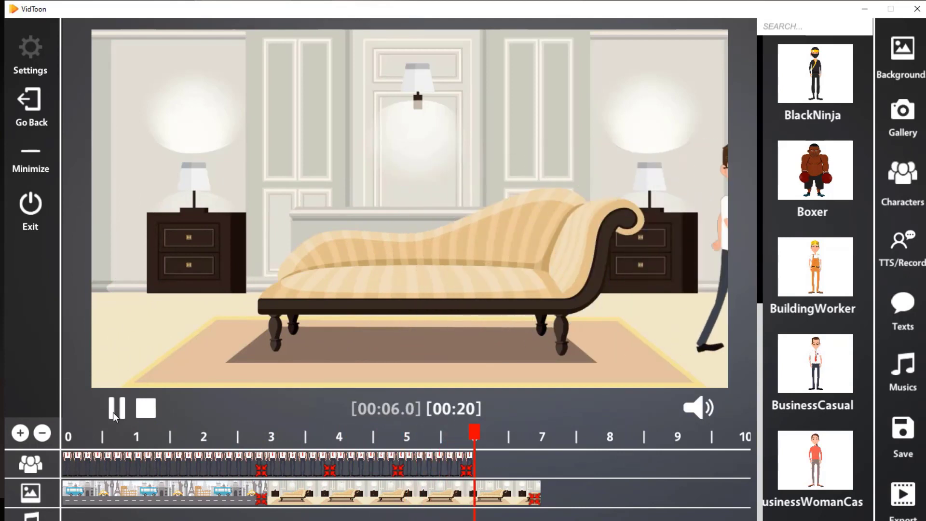
pyautogui.click(116, 409)
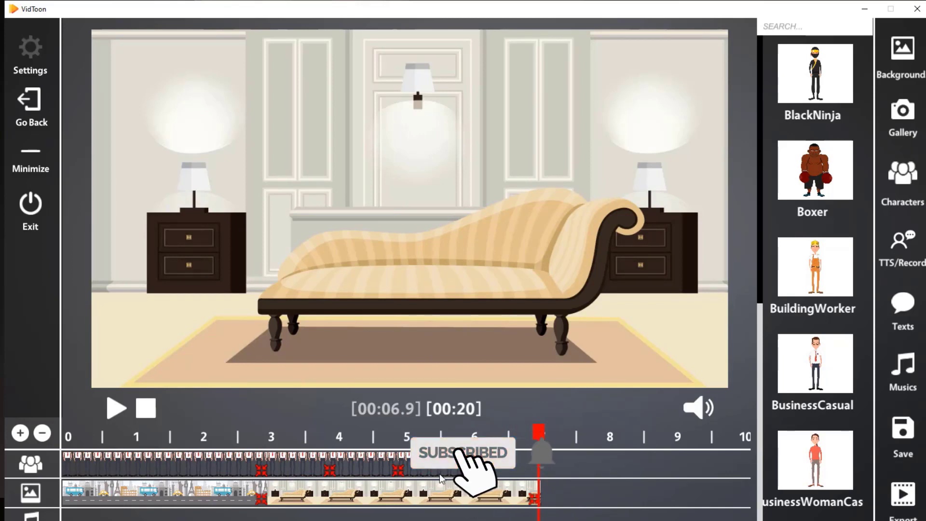
pyautogui.click(372, 465)
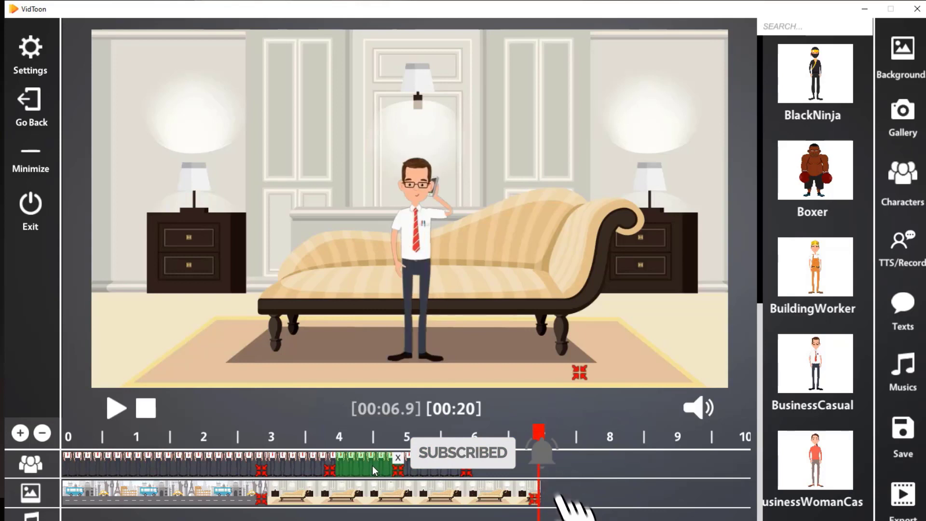
pyautogui.click(25, 57)
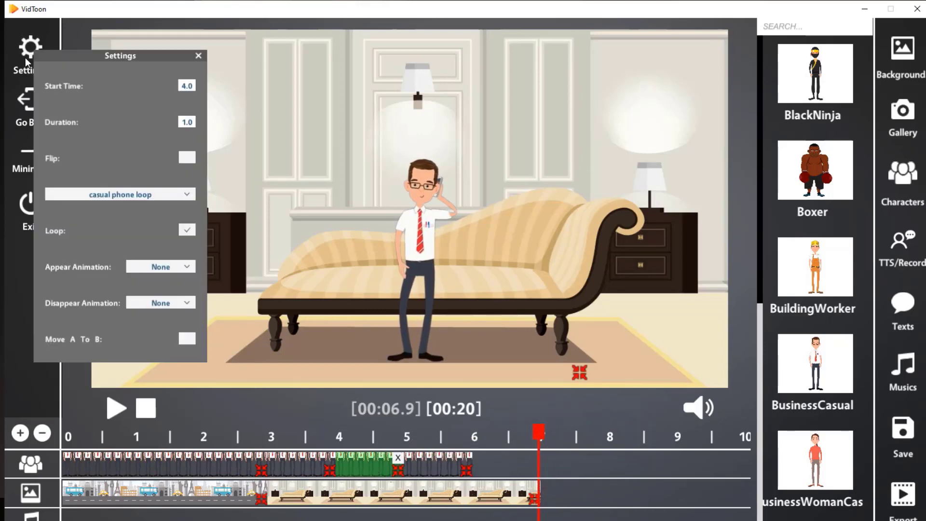
pyautogui.doubleClick(187, 123)
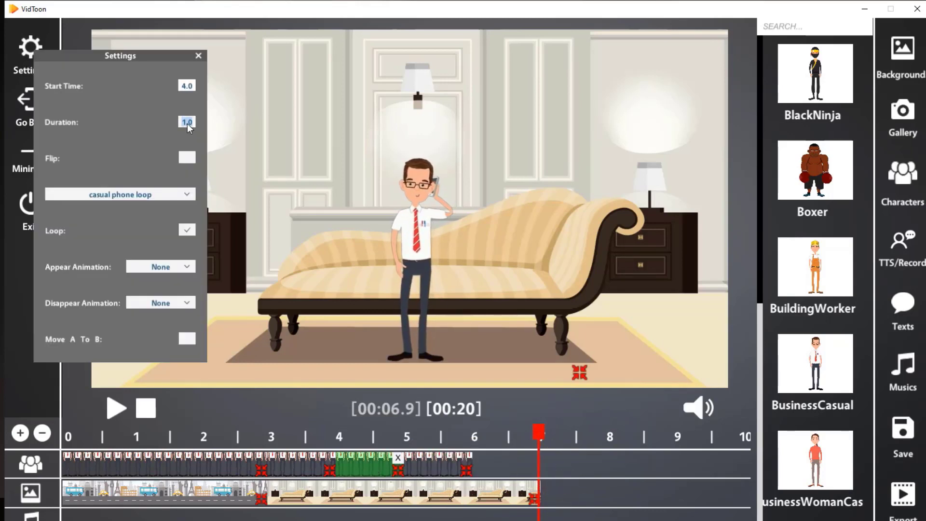
pyautogui.write('2.0')
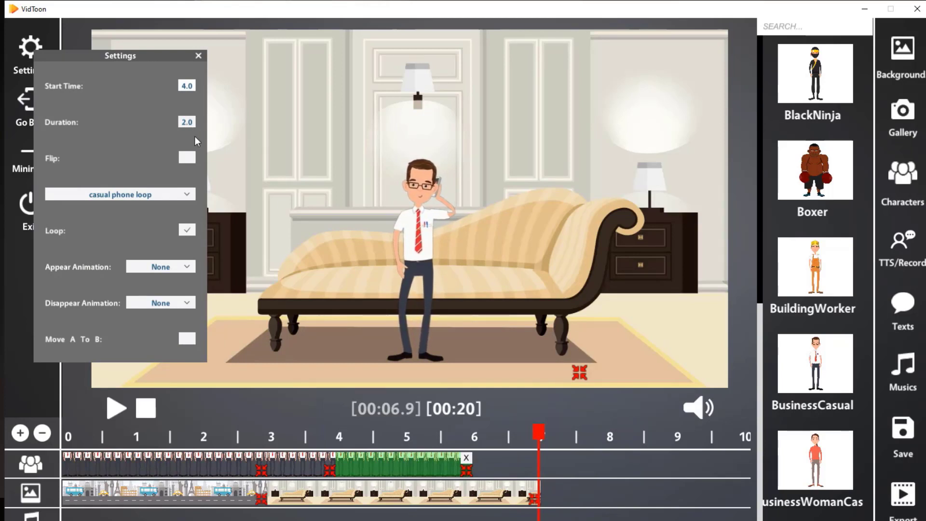
pyautogui.doubleClick(187, 122)
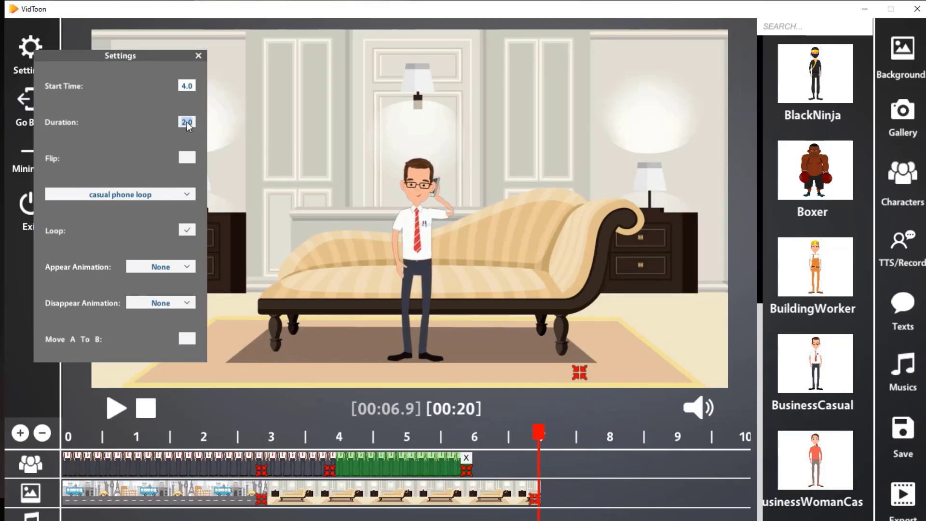
pyautogui.write('1.0')
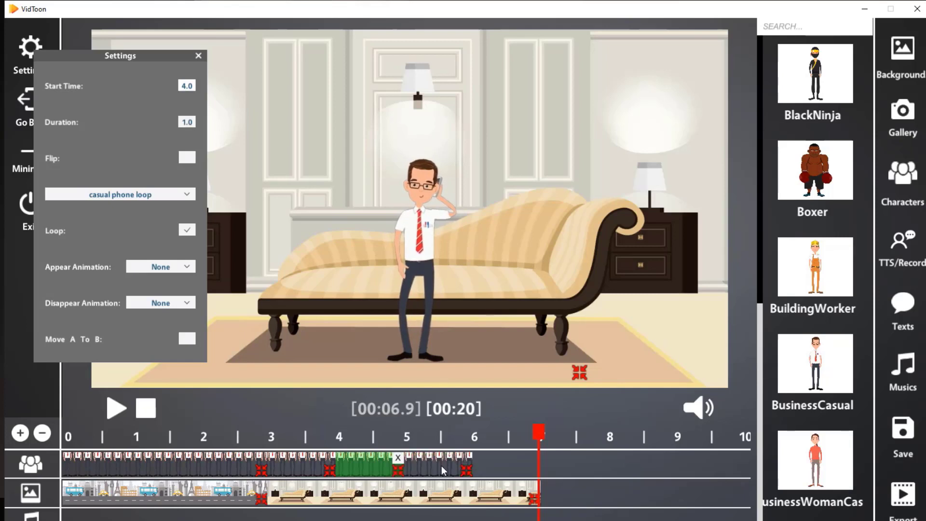
# Set the last walking clip's start time to 6.0 seconds and close its settings
pyautogui.click(442, 465)
pyautogui.click(35, 54)
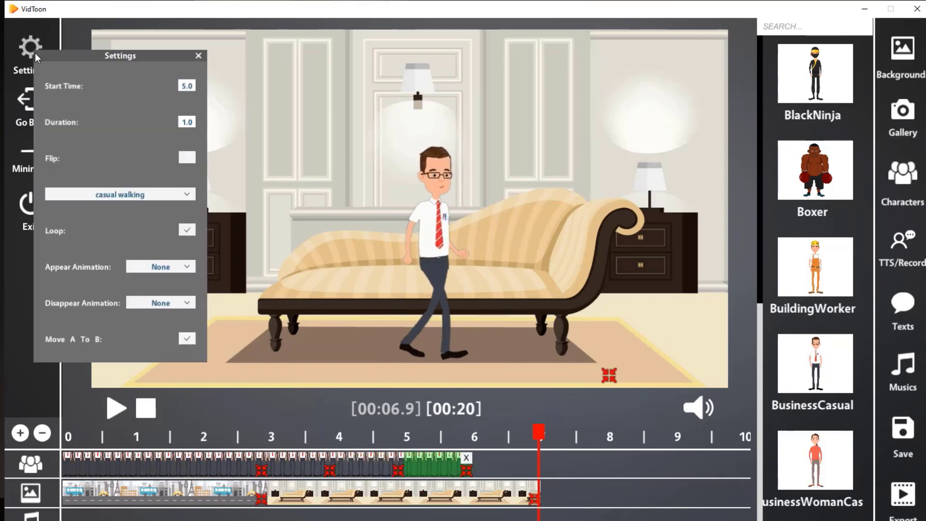
pyautogui.click(184, 88)
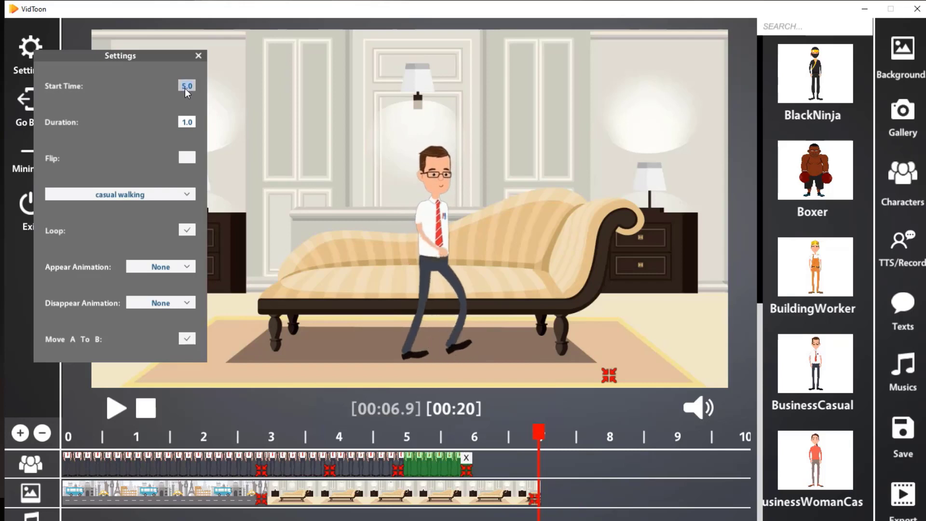
pyautogui.write('6')
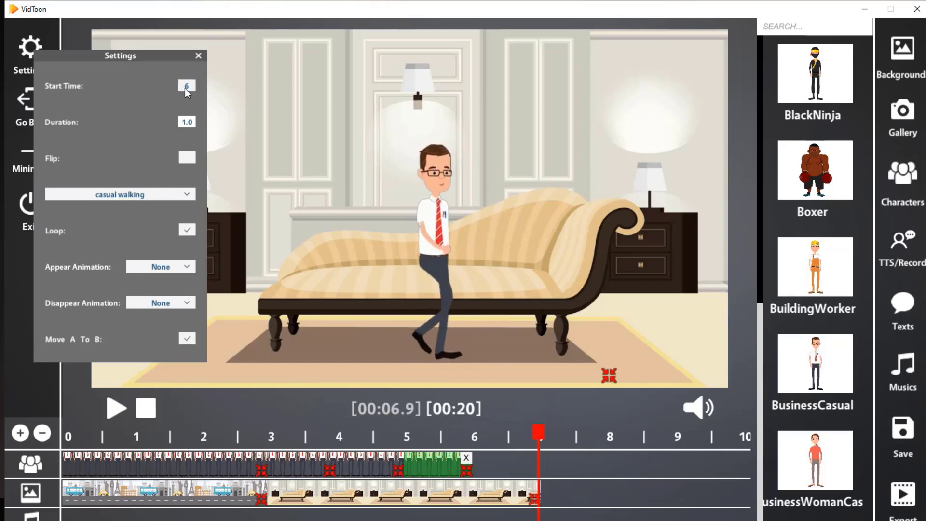
pyautogui.press('Return')
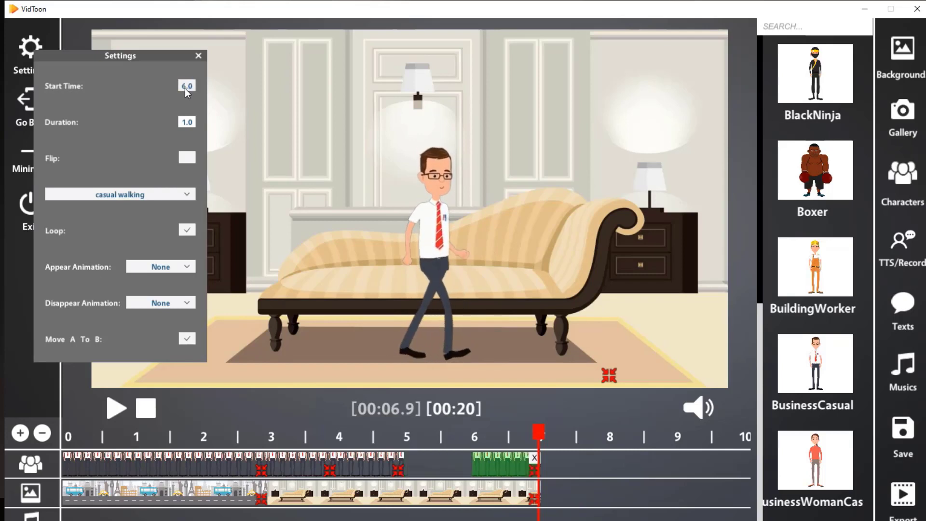
pyautogui.click(198, 56)
# Set the casual phone loop clip's duration to 2.0 seconds and close its settings
pyautogui.click(373, 470)
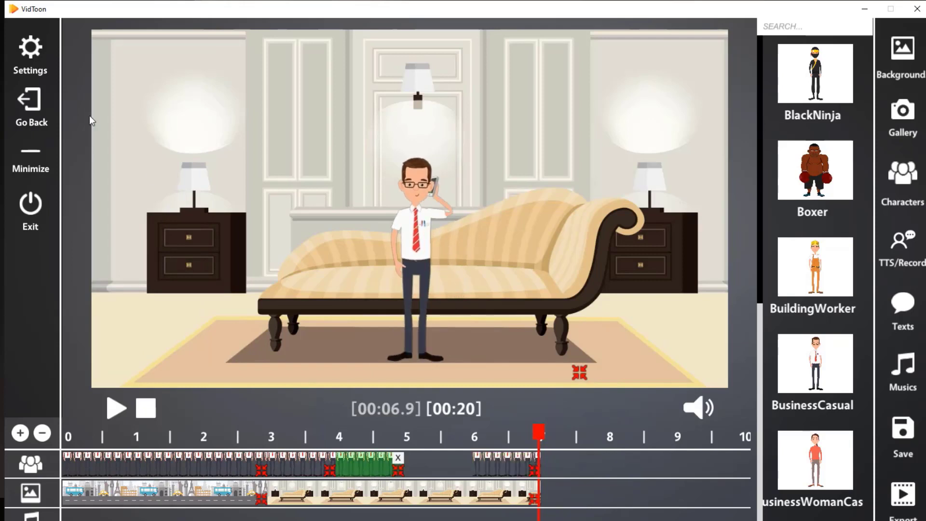
pyautogui.click(30, 48)
pyautogui.doubleClick(186, 87)
pyautogui.doubleClick(187, 122)
pyautogui.write('2.0')
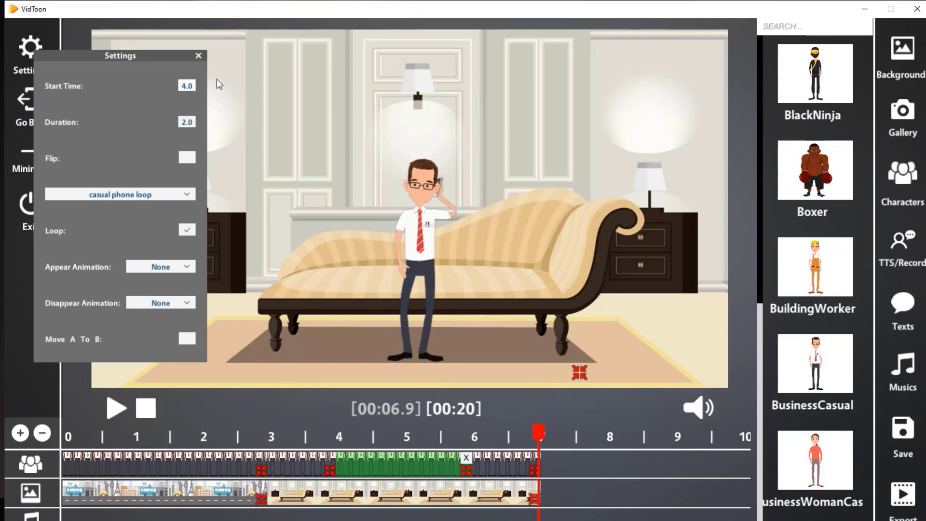
pyautogui.click(199, 55)
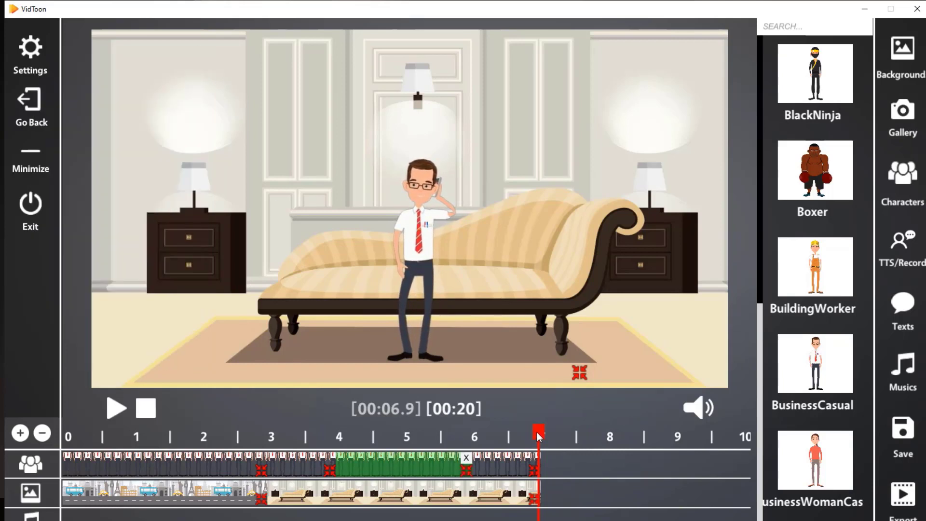
# Preview the whole animation from the start of the timeline and pause it past the end of the living room scene
pyautogui.click(72, 435)
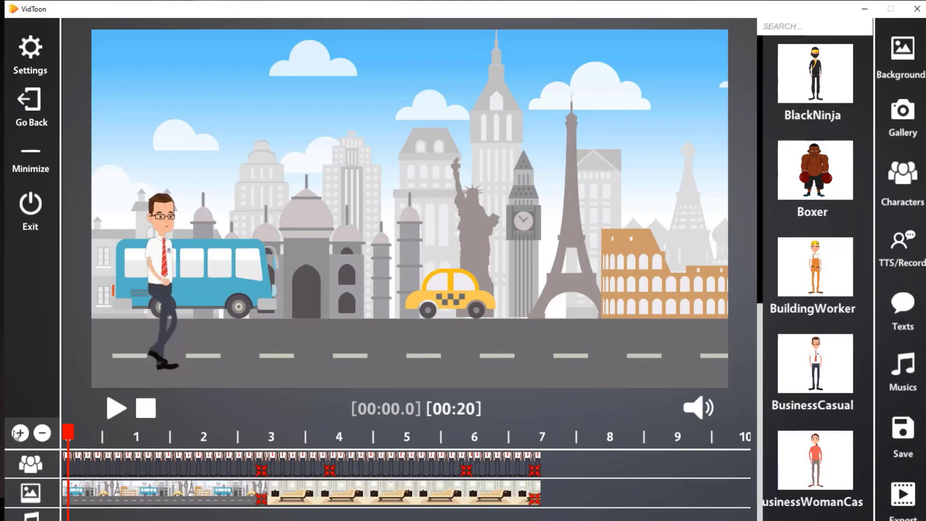
pyautogui.click(117, 410)
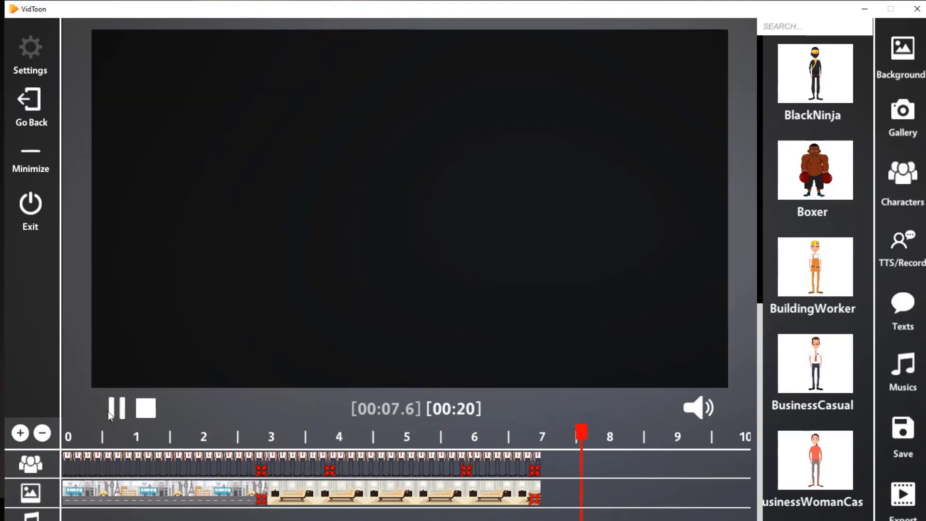
pyautogui.click(116, 409)
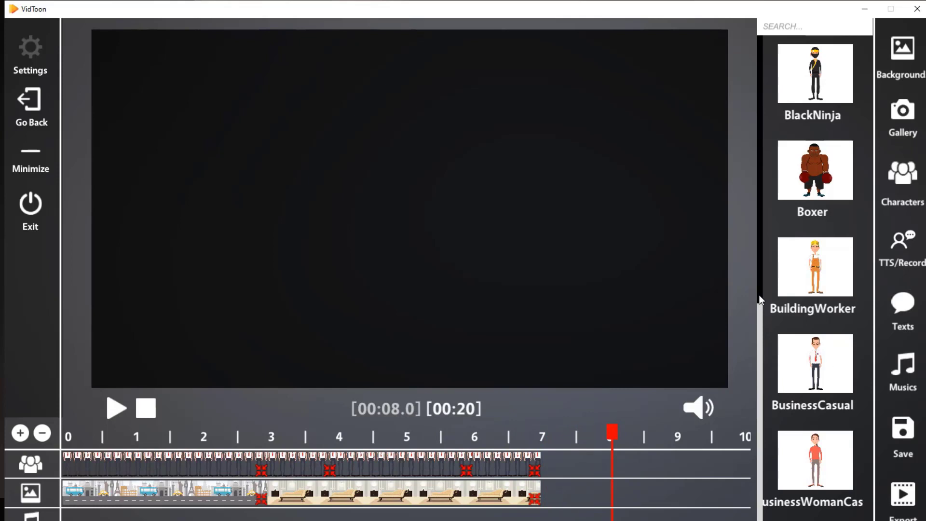
# Add the library background with bookshelves to the timeline after the living room and enlarge it to fill the scene
pyautogui.click(902, 72)
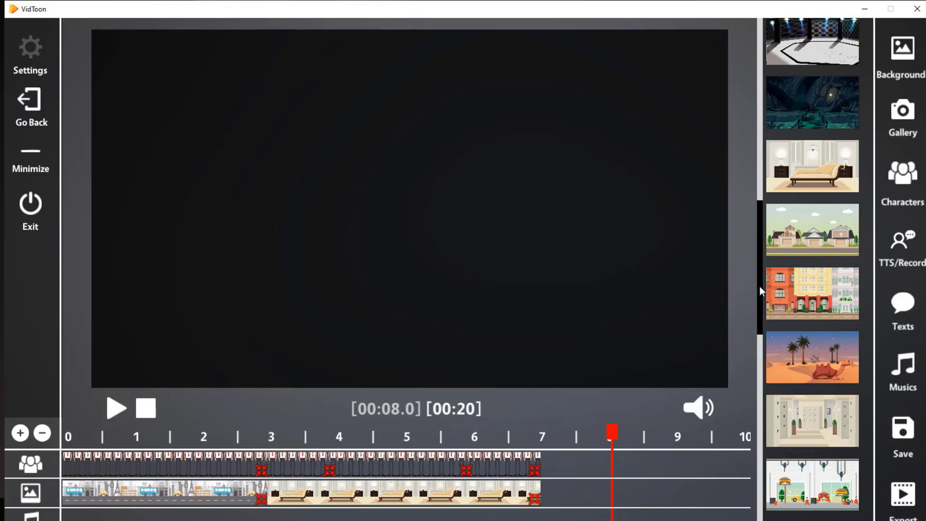
pyautogui.moveTo(760, 289); pyautogui.dragTo(760, 381)
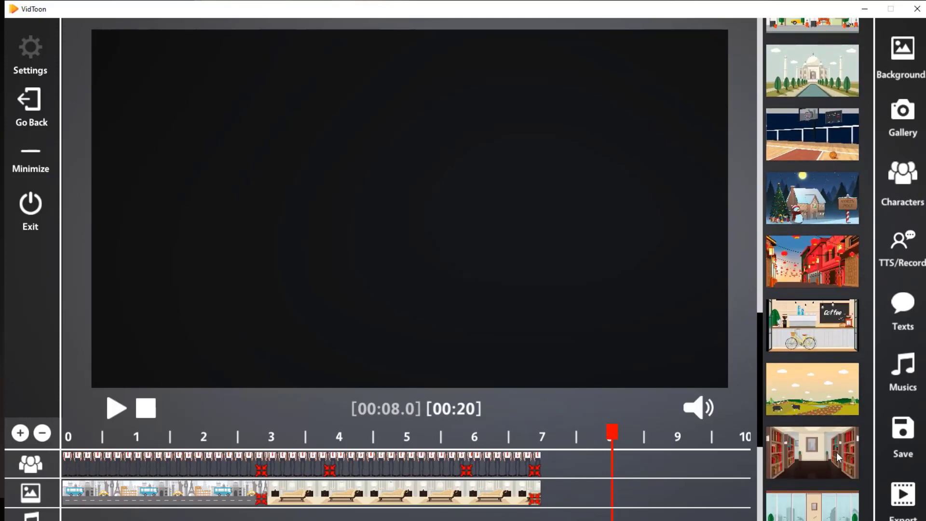
pyautogui.moveTo(665, 467); pyautogui.dragTo(607, 484)
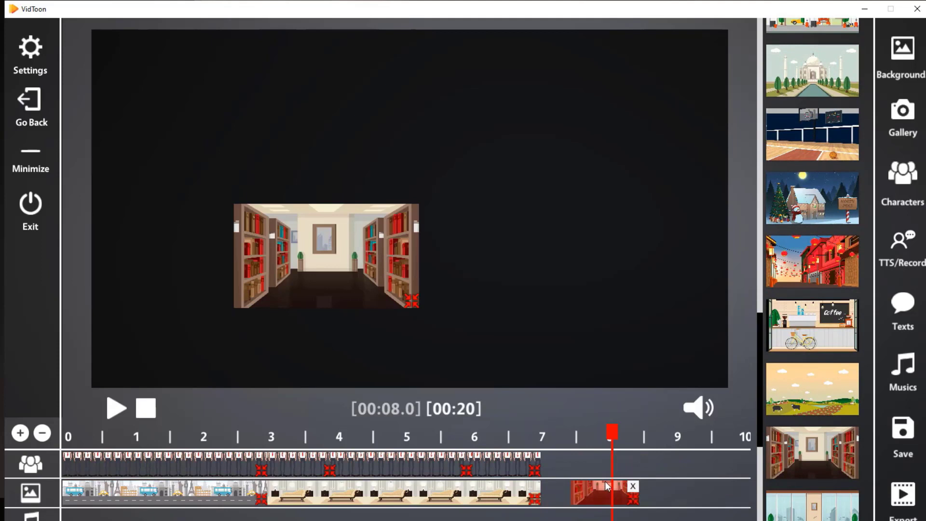
pyautogui.moveTo(293, 240); pyautogui.dragTo(148, 63)
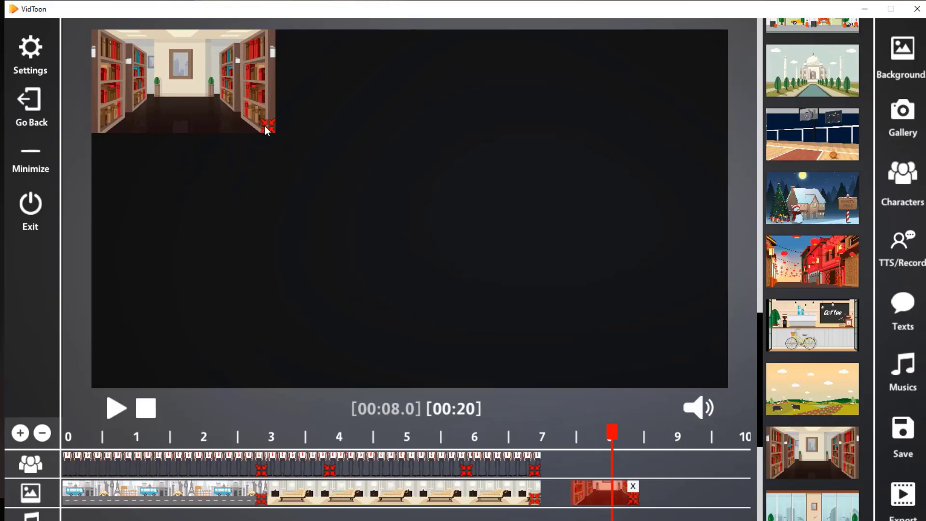
pyautogui.moveTo(590, 282); pyautogui.dragTo(749, 387)
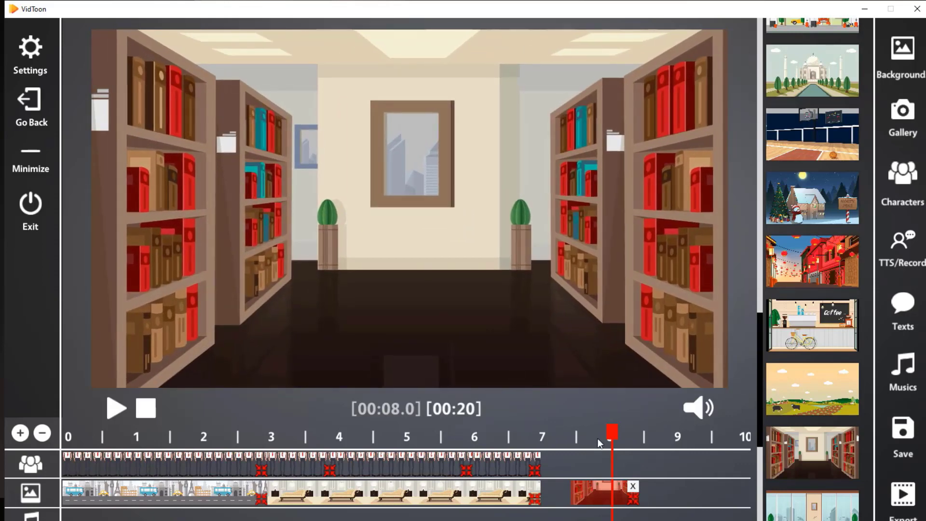
# Set the library background's start time to 7.0 seconds and its duration to 4.0 seconds, and close its settings
pyautogui.click(30, 49)
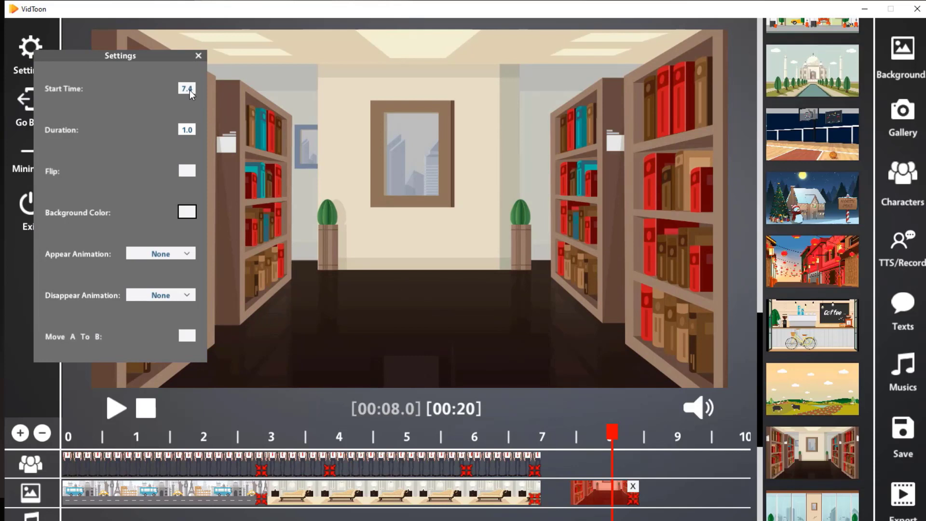
pyautogui.write('7.0')
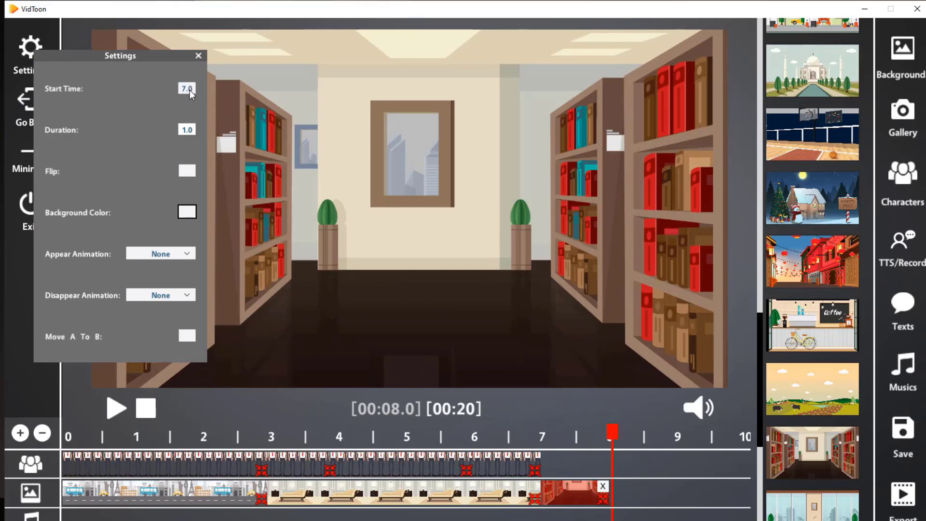
pyautogui.click(187, 129)
pyautogui.write('4.0')
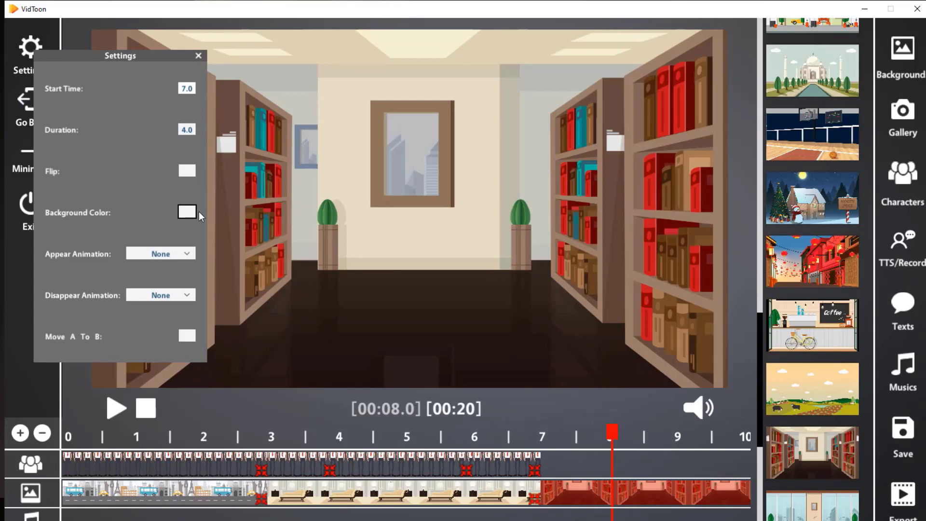
pyautogui.click(199, 56)
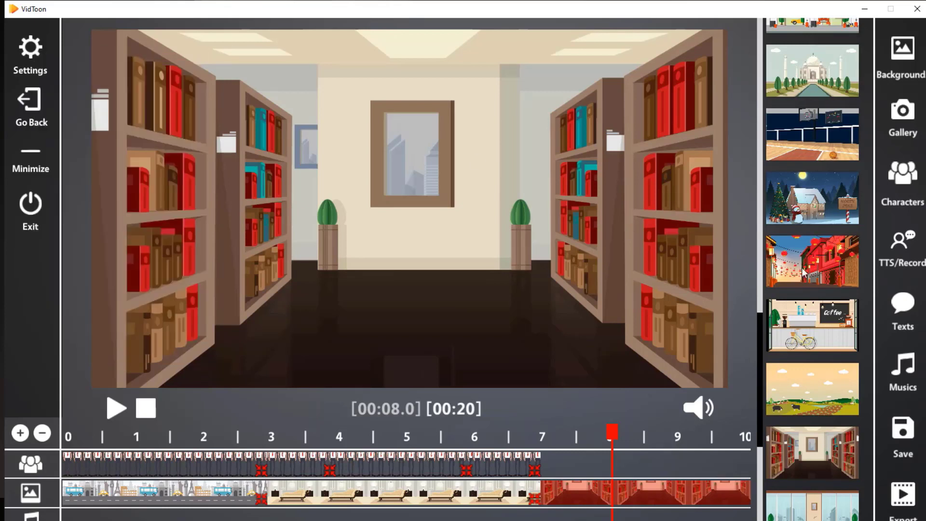
# Add a looping BusinessCasual clip with the casual walking action over the library background, starting at 7.0 seconds
pyautogui.click(905, 190)
pyautogui.moveTo(764, 366); pyautogui.dragTo(582, 462)
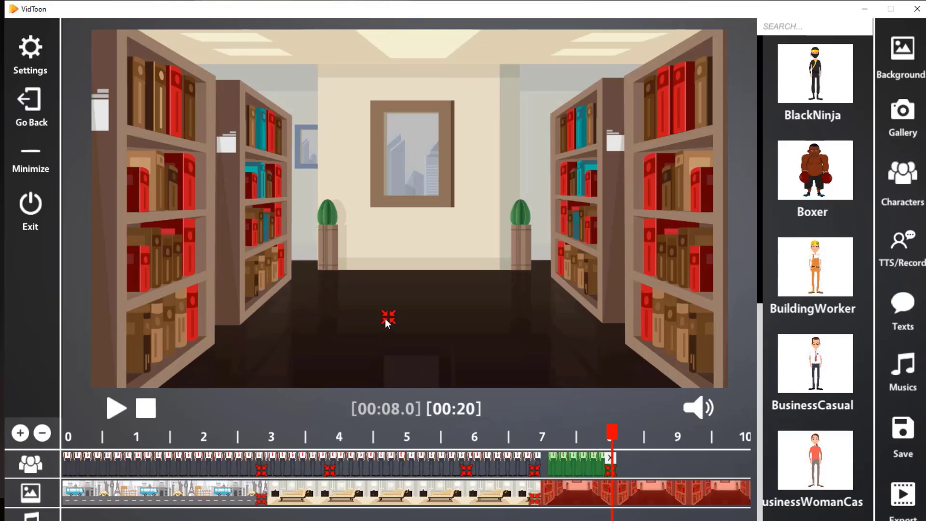
pyautogui.click(29, 52)
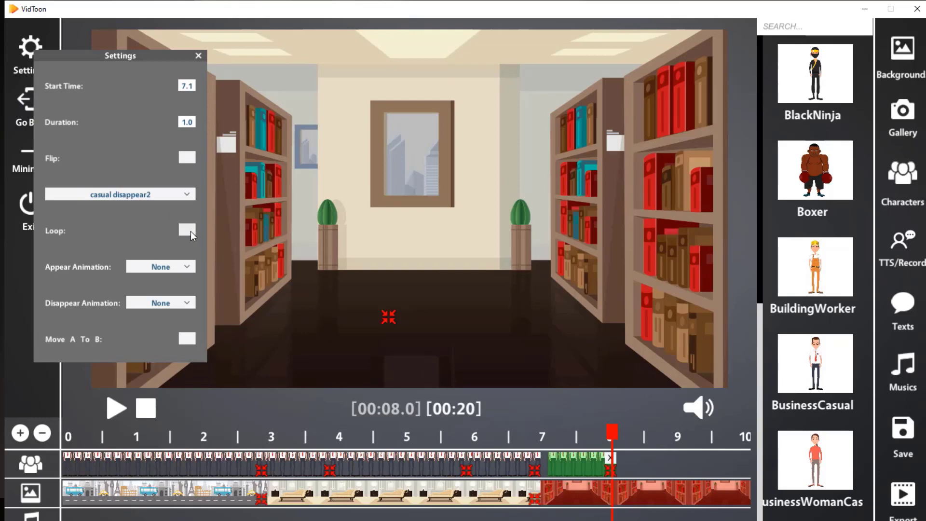
pyautogui.click(187, 195)
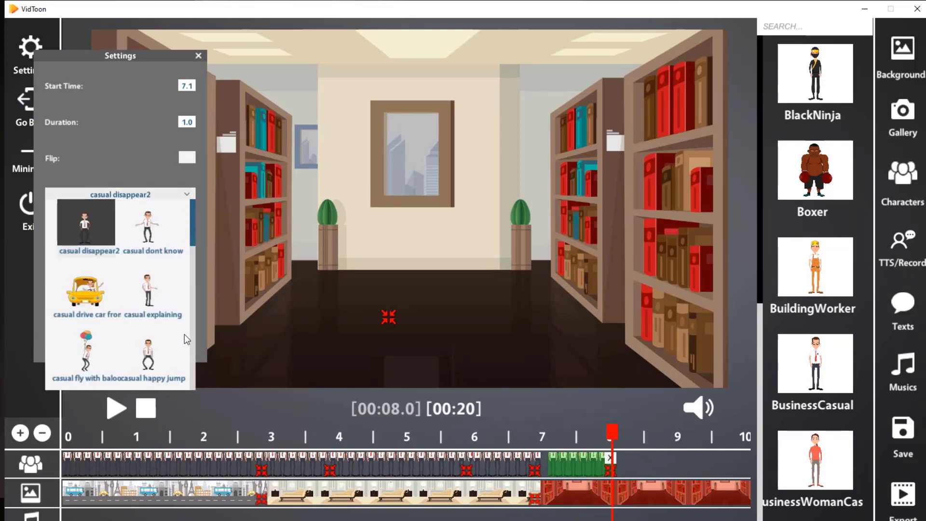
pyautogui.scroll(-5, 185, 333)
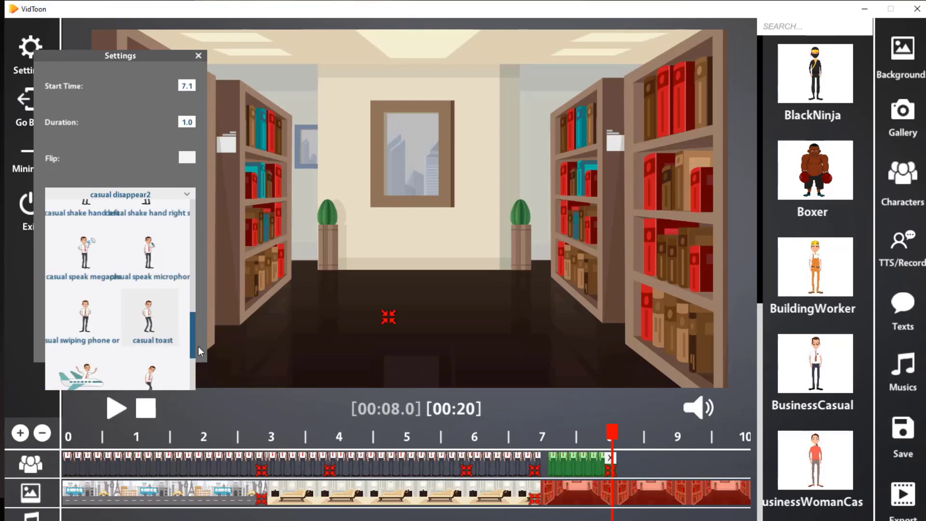
pyautogui.scroll(2, 192, 332)
pyautogui.scroll(3, 193, 322)
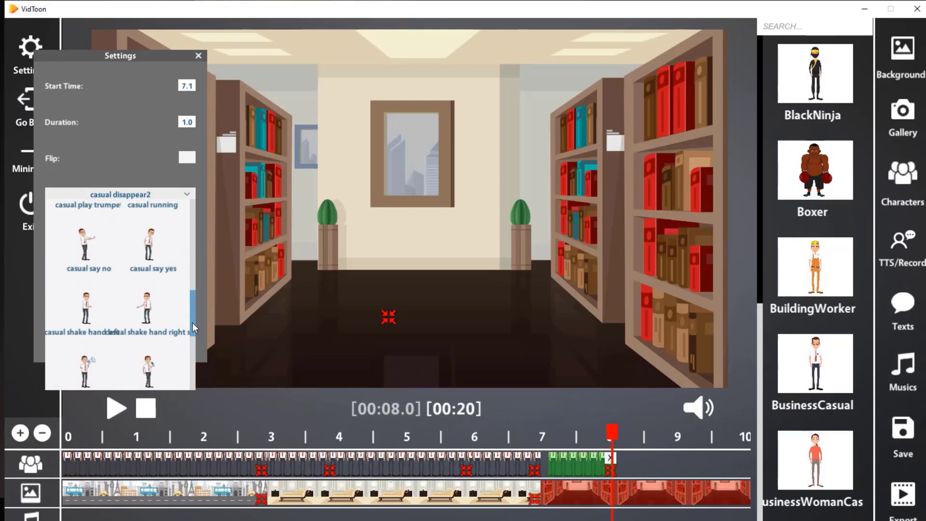
pyautogui.scroll(-10, 195, 369)
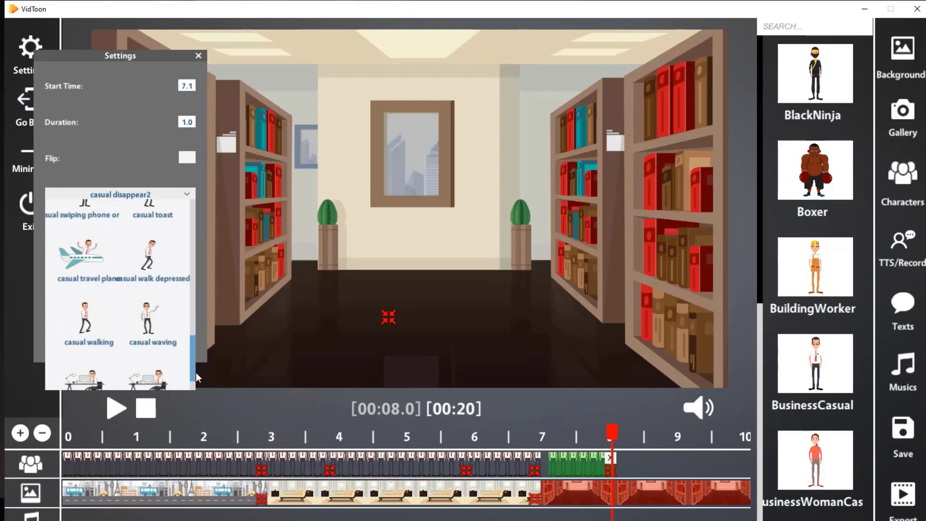
pyautogui.click(79, 307)
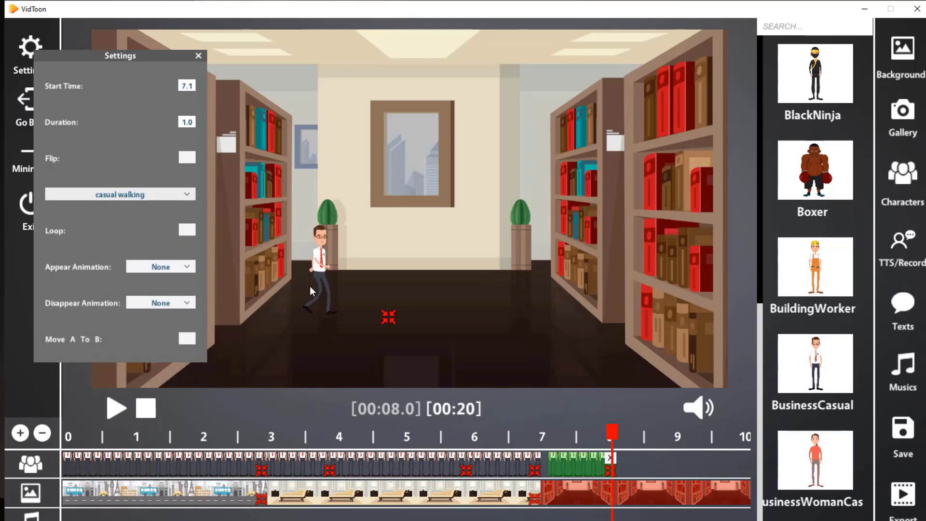
pyautogui.click(187, 230)
pyautogui.click(187, 87)
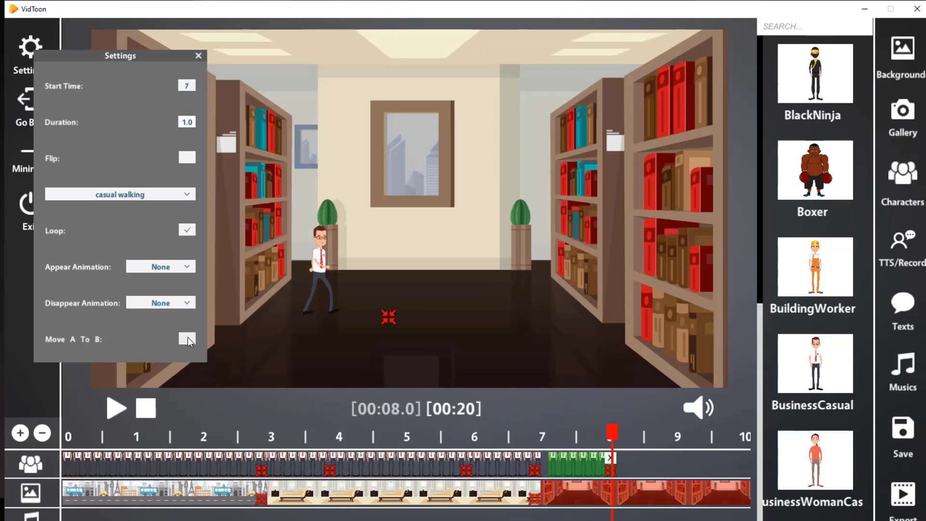
# Enlarge the walking character in the library and place it just beyond the scene's left edge
pyautogui.click(388, 317)
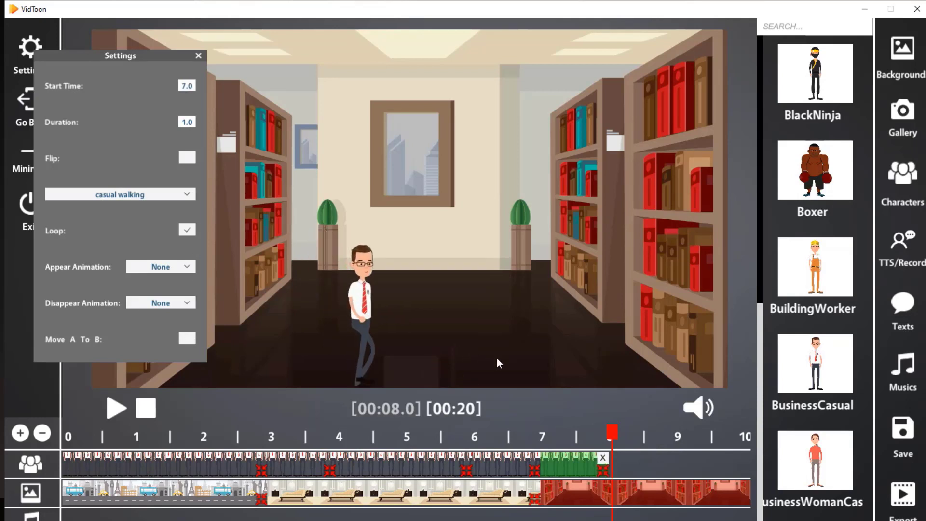
pyautogui.click(454, 314)
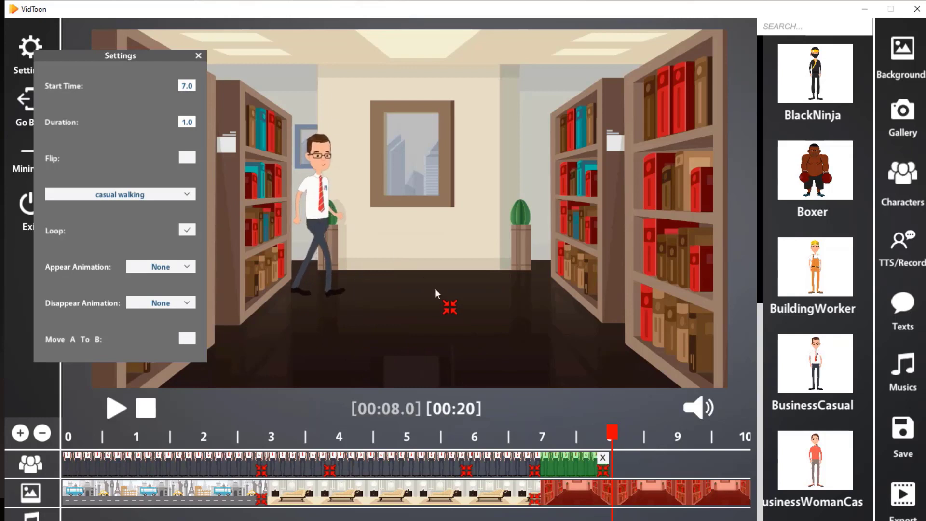
pyautogui.click(493, 337)
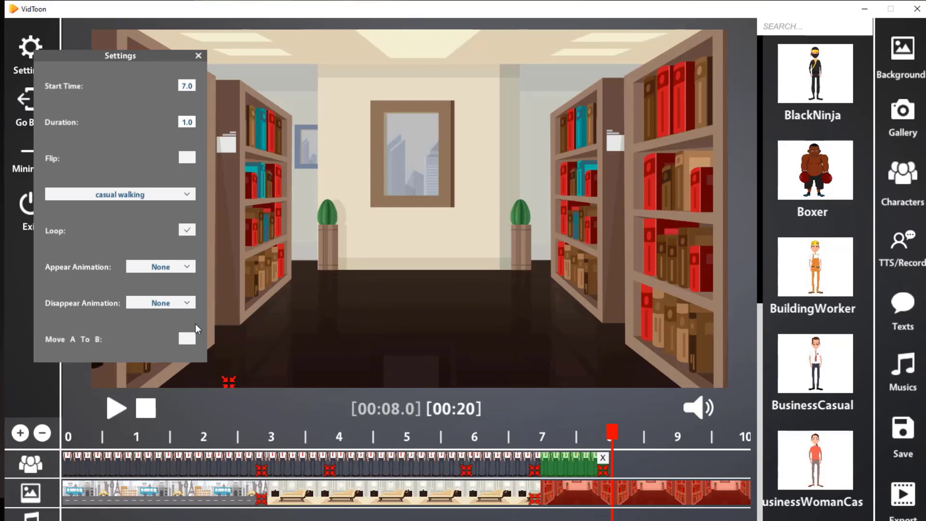
# Enable Move A To B for the library walking clip, with its end point near the scene's centre, and close its settings
pyautogui.click(187, 339)
pyautogui.click(198, 56)
pyautogui.moveTo(95, 235); pyautogui.dragTo(457, 231)
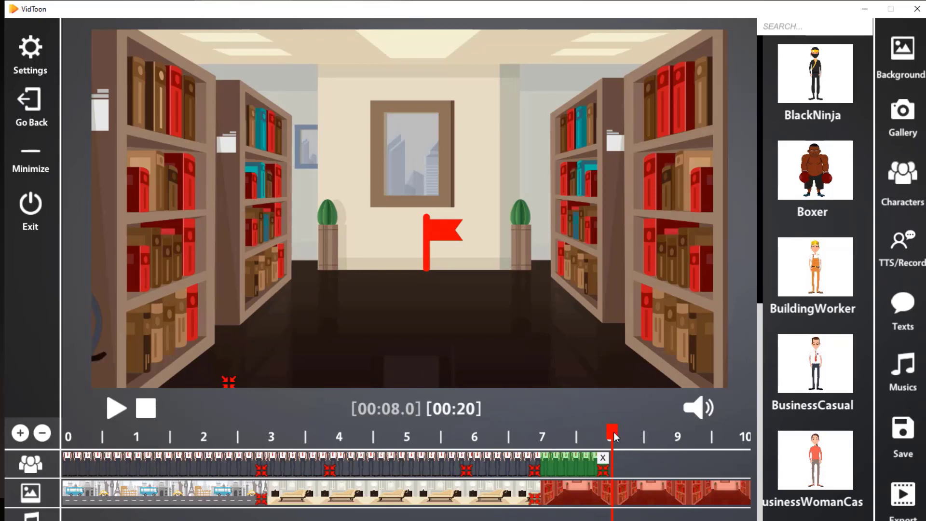
# Add another BusinessCasual clip after the library walking clip and give it the casual working on laptop loop action
pyautogui.click(654, 472)
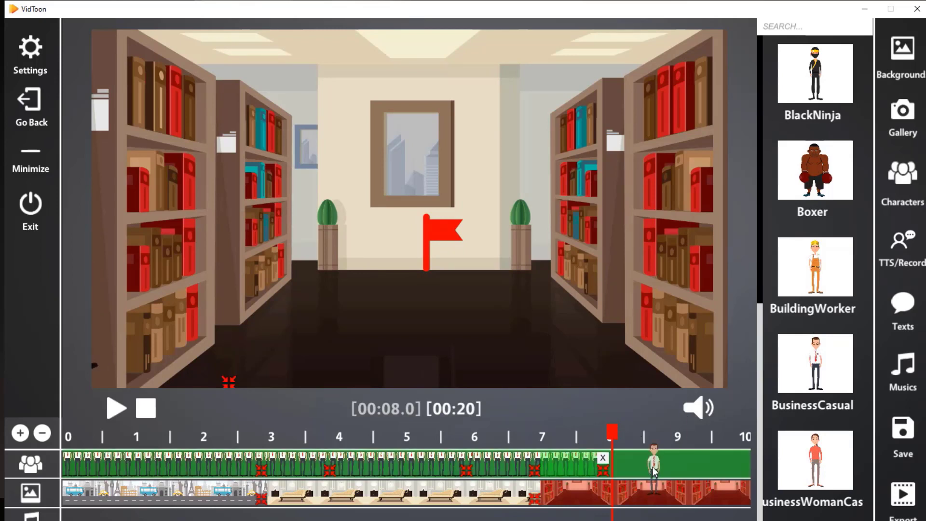
pyautogui.moveTo(654, 472); pyautogui.dragTo(654, 472)
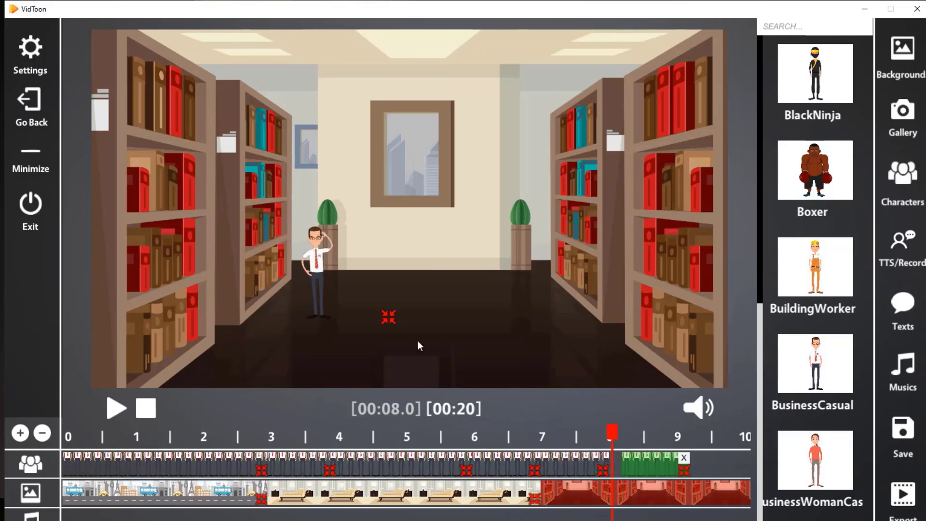
pyautogui.click(28, 60)
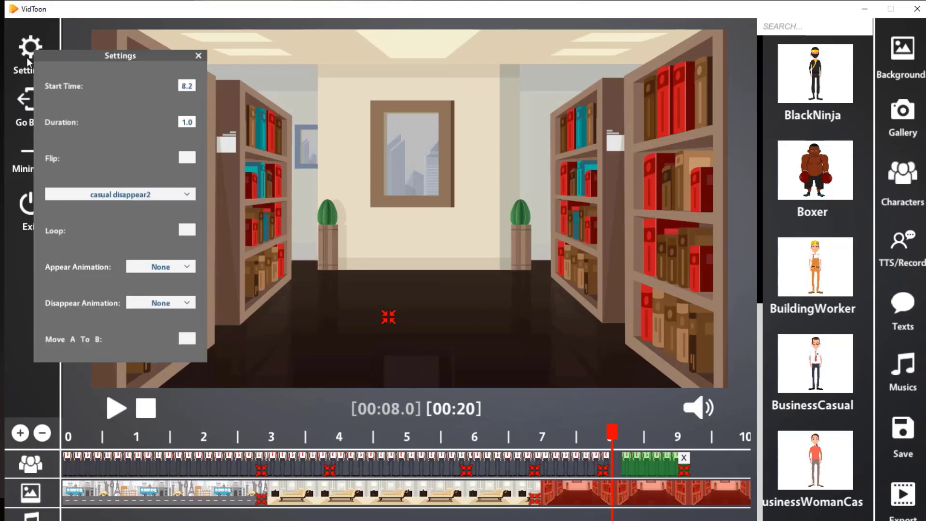
pyautogui.click(187, 194)
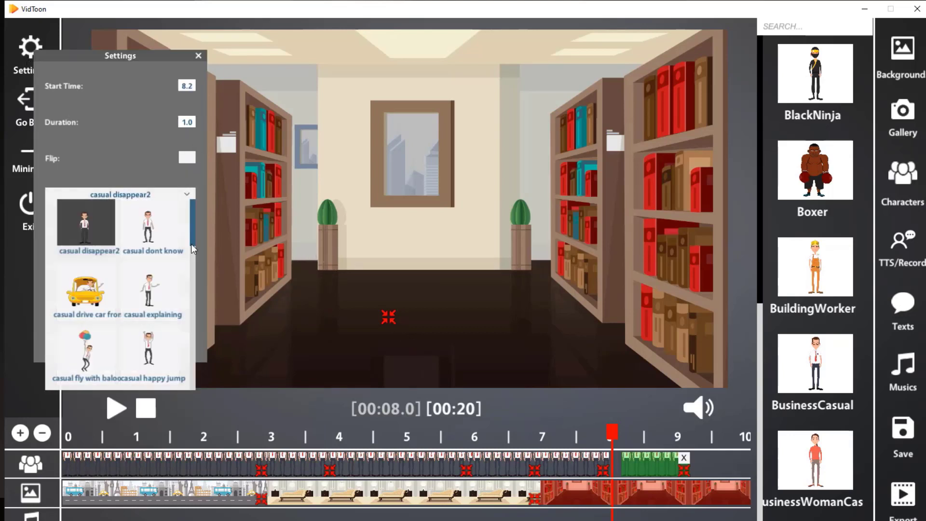
pyautogui.scroll(-10, 195, 310)
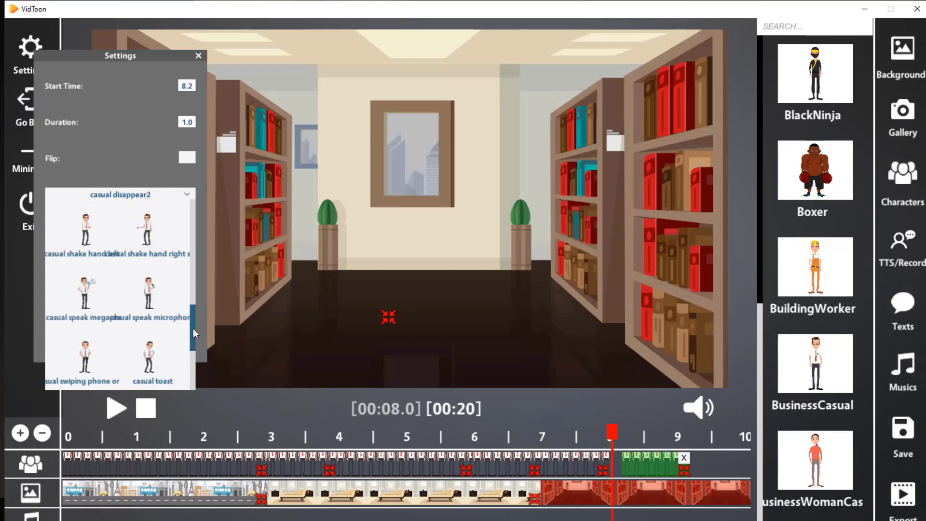
pyautogui.scroll(-3, 192, 384)
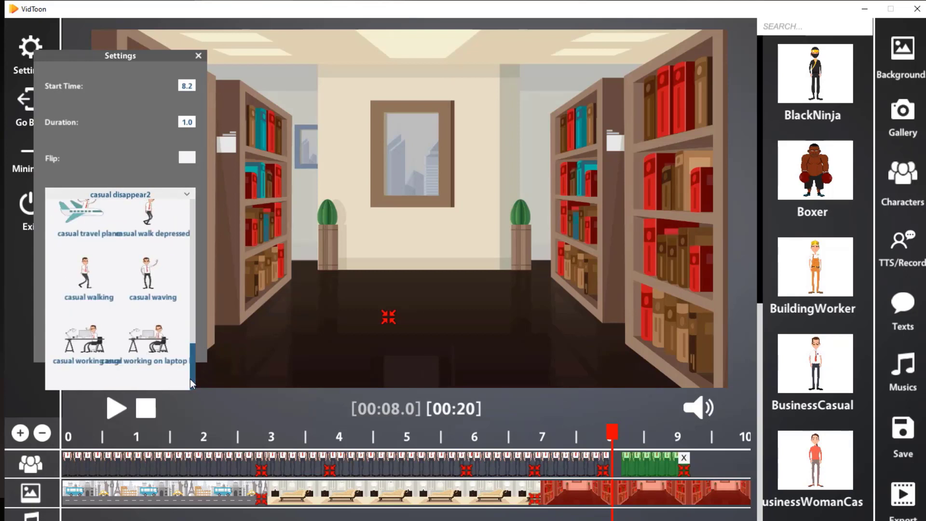
pyautogui.click(156, 339)
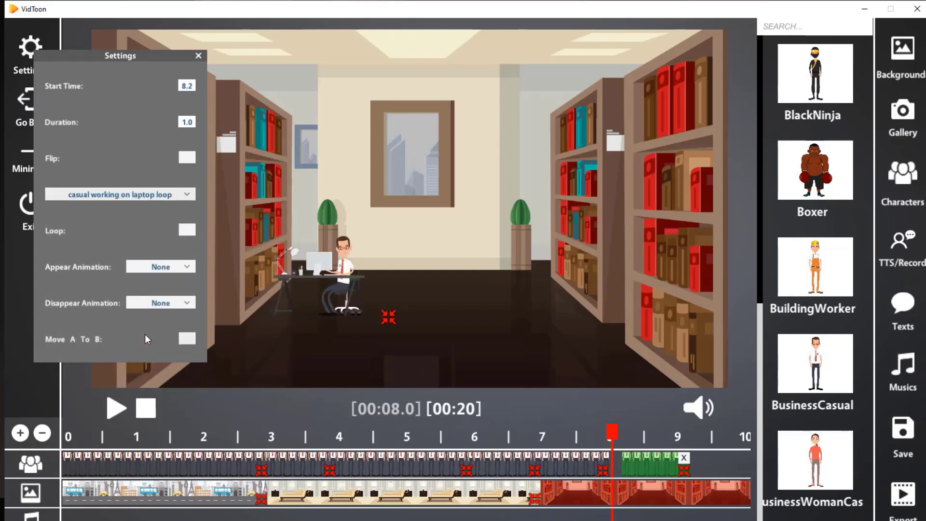
# Set the laptop clip's start time to 8.0 seconds and its duration to 3.0 seconds, and enable Loop
pyautogui.doubleClick(187, 86)
pyautogui.write('8')
pyautogui.press('Return')
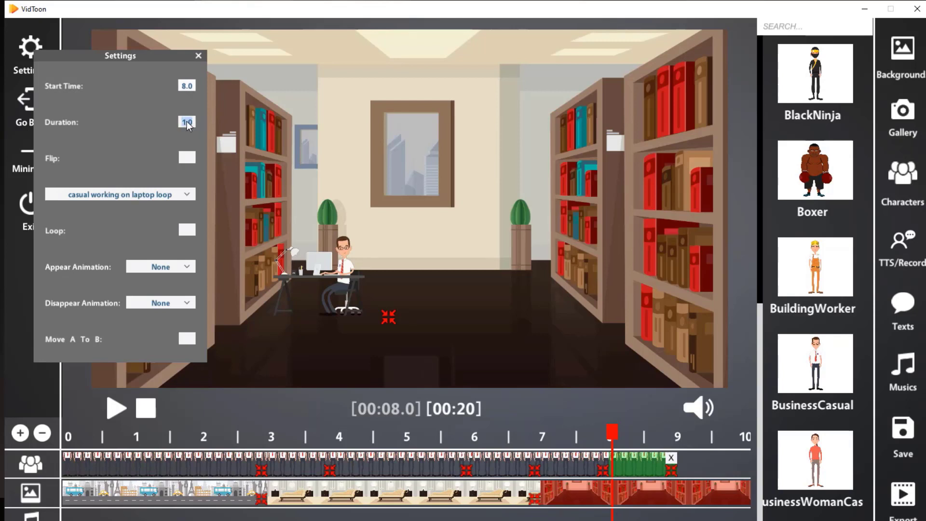
pyautogui.press('Return')
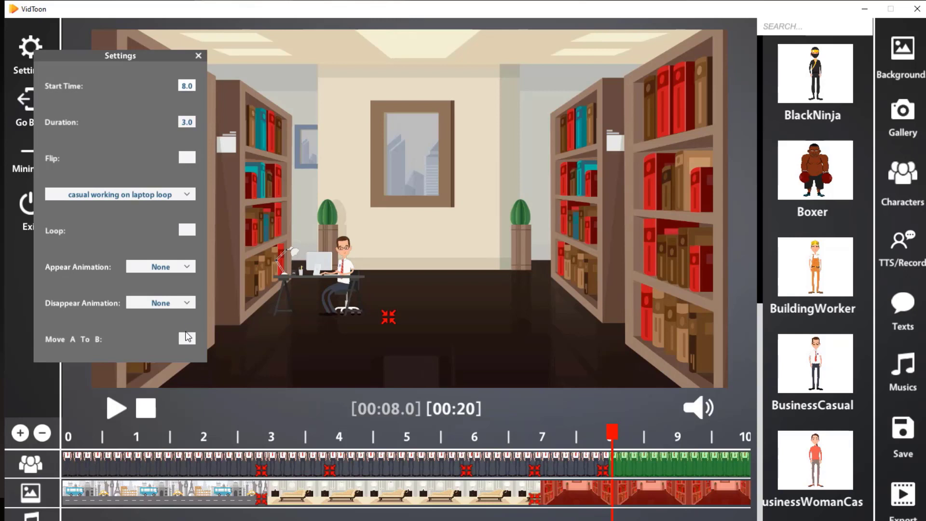
pyautogui.click(187, 230)
# Enlarge the character working at the desk and position it in the middle of the library scene
pyautogui.moveTo(389, 315); pyautogui.dragTo(511, 359)
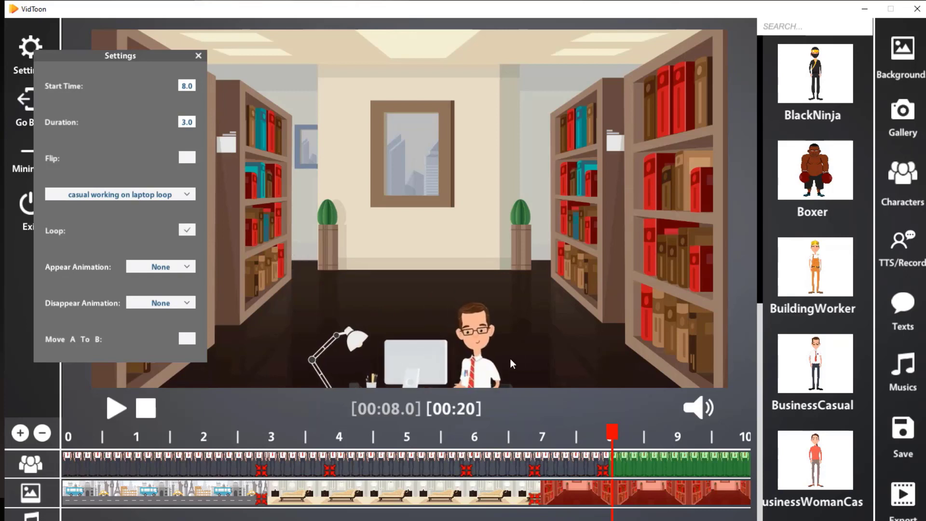
pyautogui.moveTo(468, 302); pyautogui.dragTo(447, 185)
pyautogui.moveTo(571, 360); pyautogui.dragTo(595, 384)
pyautogui.moveTo(468, 280); pyautogui.dragTo(463, 280)
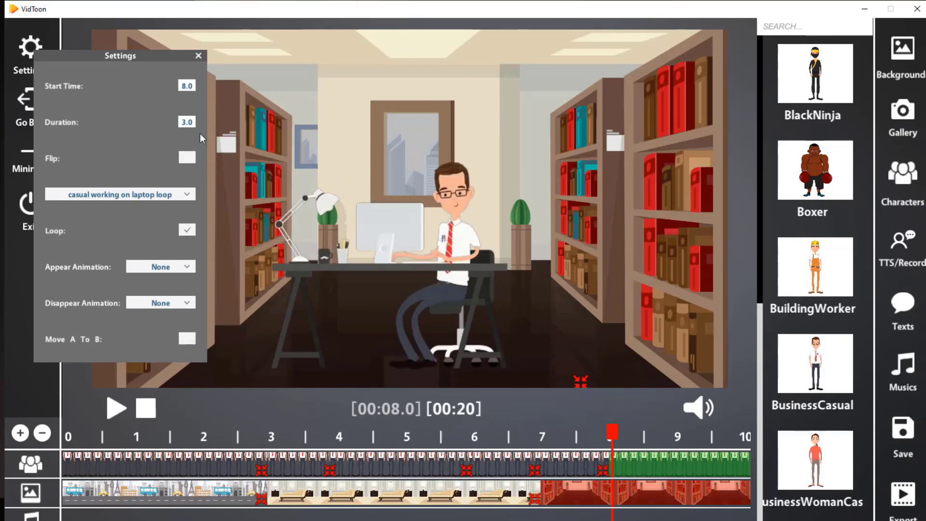
# Close the laptop clip's settings and play the video from the start through to the desk scene, pausing at about 10 seconds
pyautogui.click(198, 55)
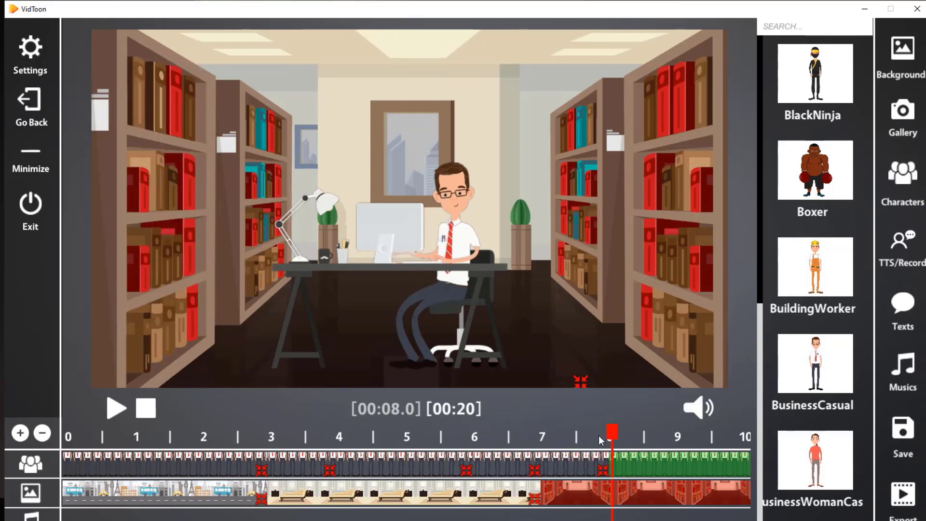
pyautogui.moveTo(616, 436); pyautogui.dragTo(68, 432)
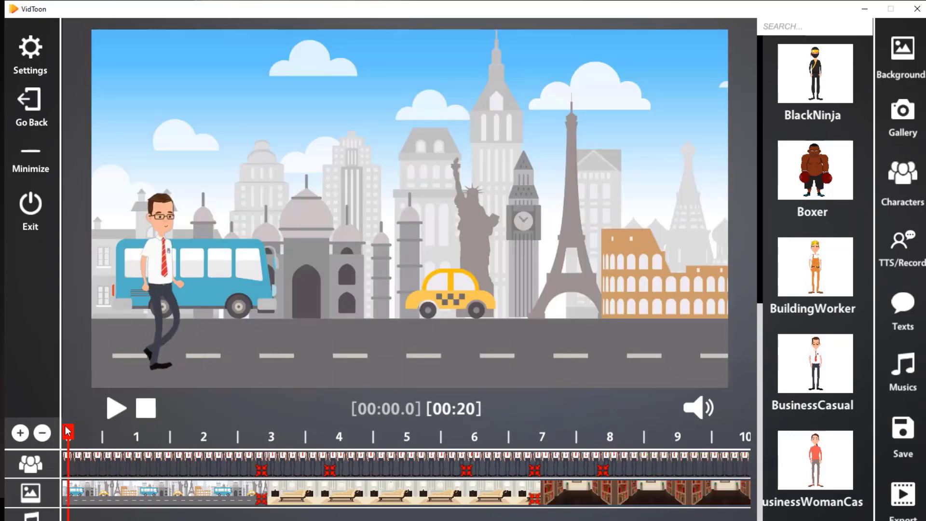
pyautogui.click(116, 409)
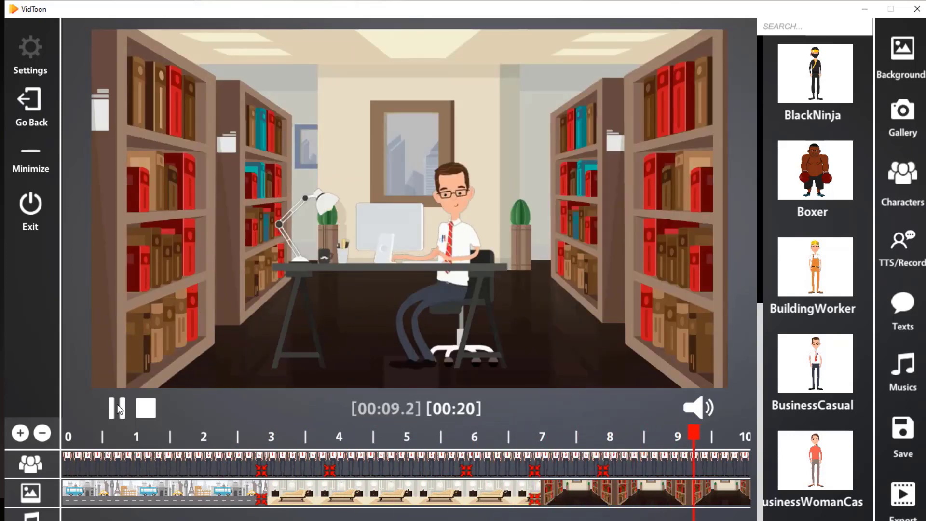
pyautogui.click(118, 410)
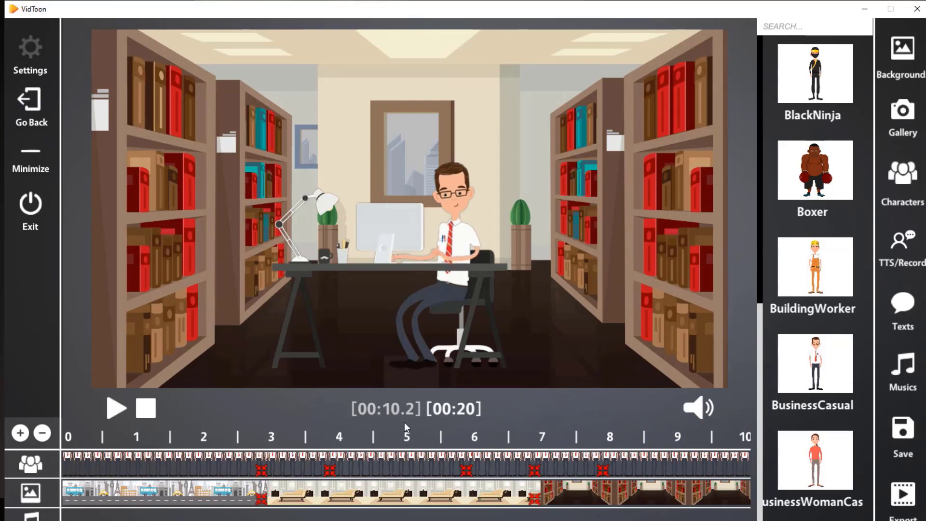
# Step through the library scene on the timeline and look over the available backgrounds and music tracks
pyautogui.scroll(-2, 331, 440)
pyautogui.scroll(-2, 331, 439)
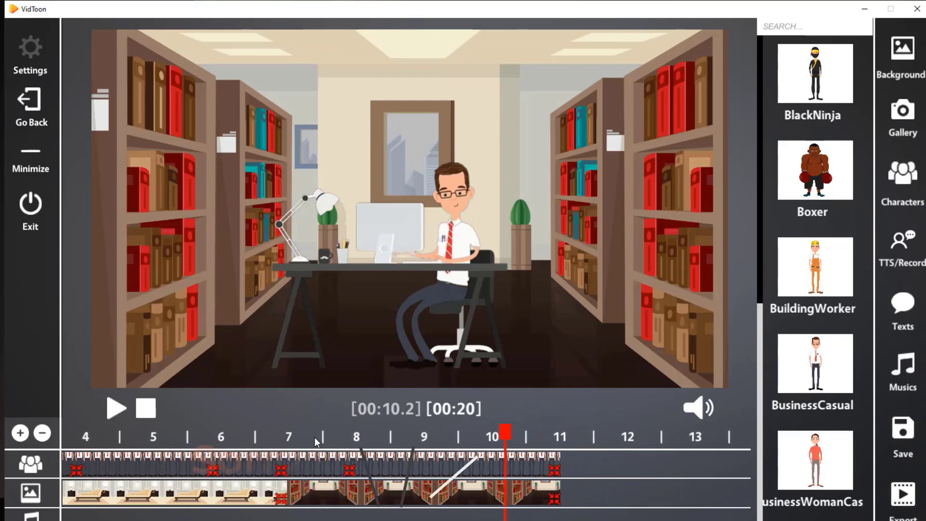
pyautogui.click(900, 59)
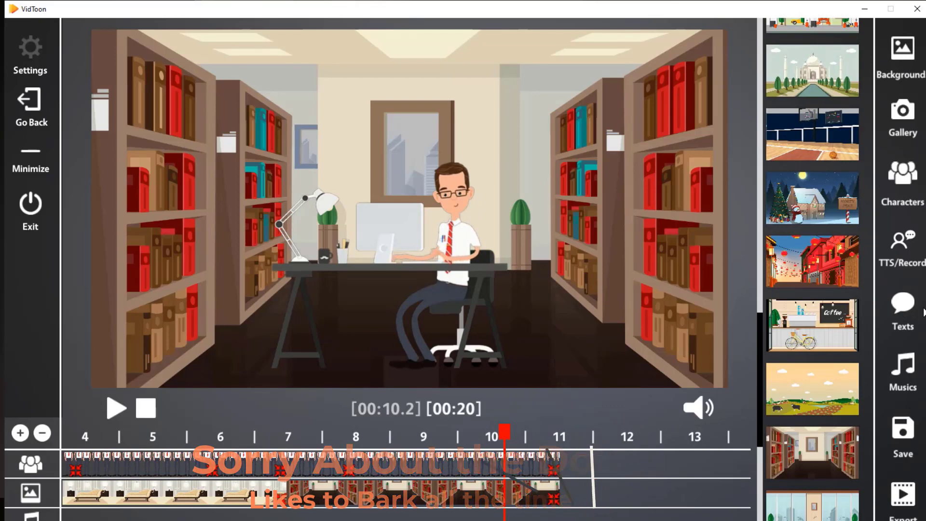
pyautogui.moveTo(505, 431); pyautogui.dragTo(386, 431)
pyautogui.click(335, 426)
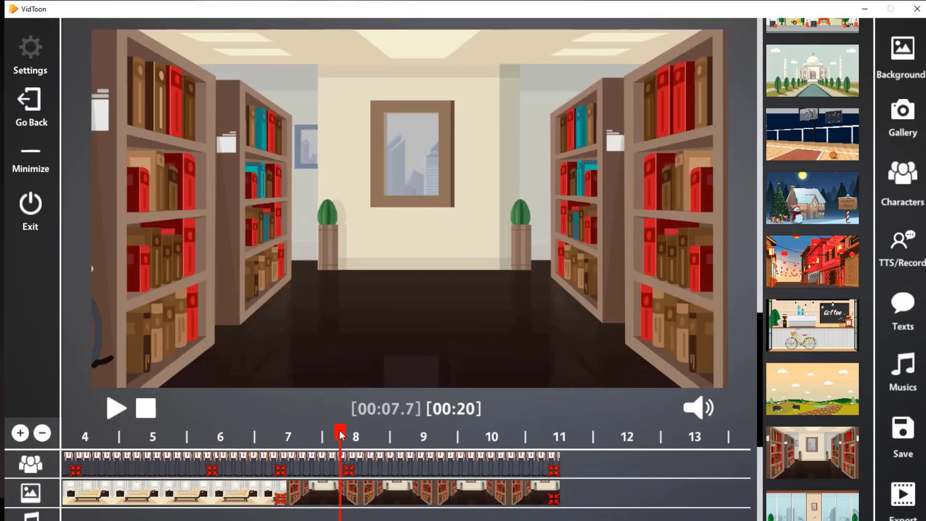
pyautogui.click(433, 429)
pyautogui.click(474, 431)
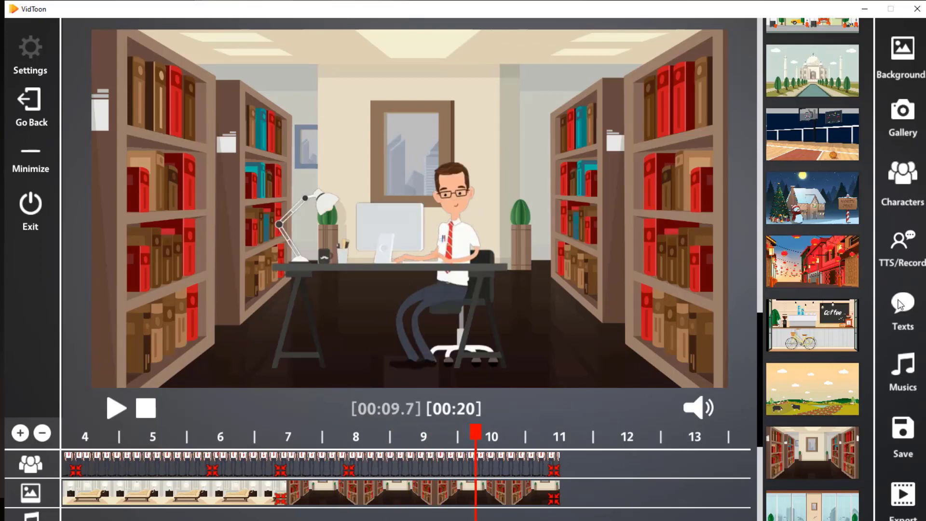
pyautogui.click(907, 371)
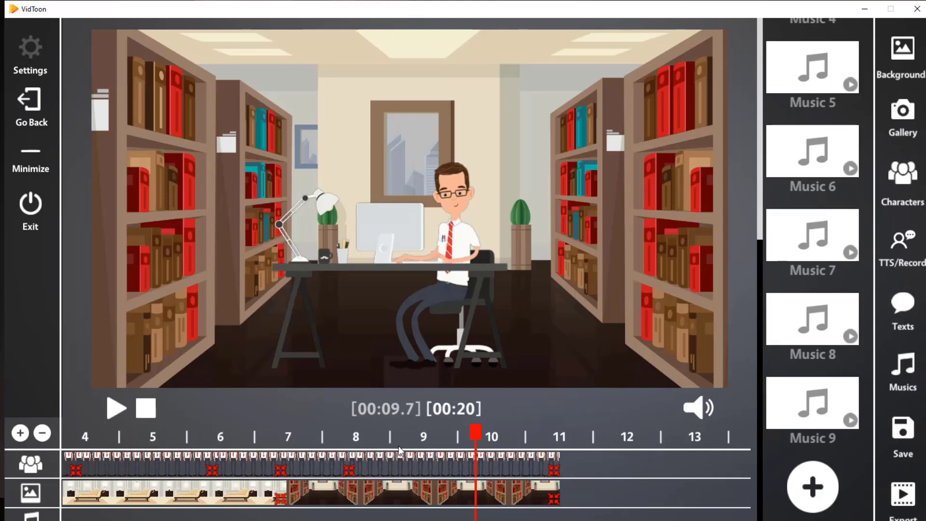
# Add a text clip over the library scene, place its text above the window and shift the clip earlier on the timeline
pyautogui.click(902, 311)
pyautogui.moveTo(833, 75); pyautogui.dragTo(478, 491)
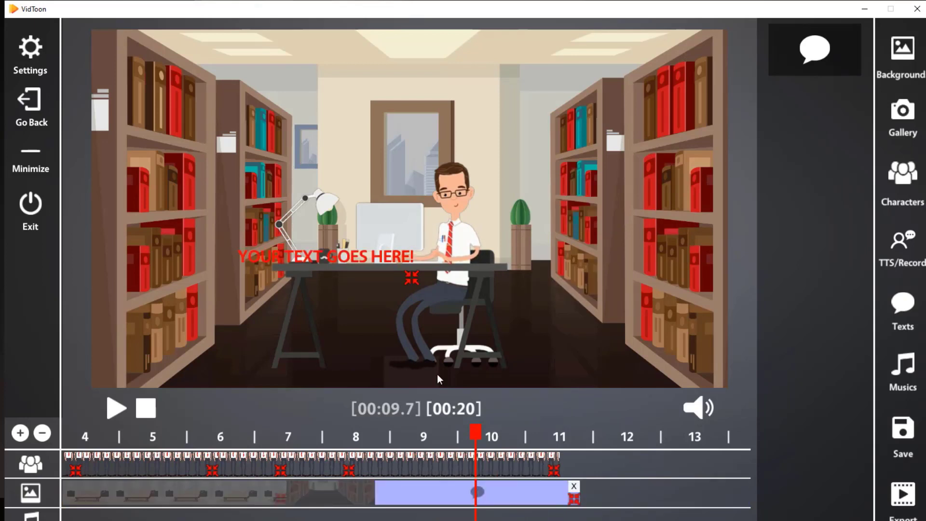
pyautogui.moveTo(388, 254); pyautogui.dragTo(471, 83)
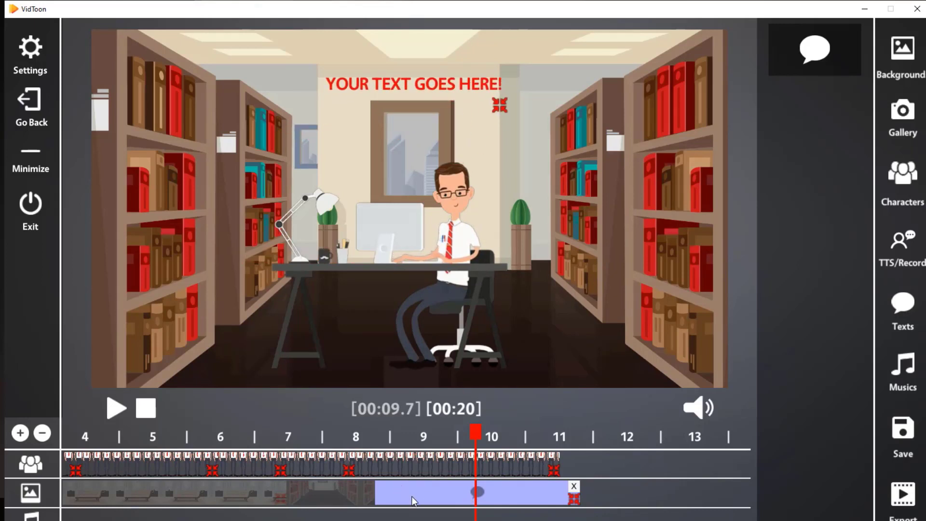
pyautogui.moveTo(384, 493); pyautogui.dragTo(288, 493)
pyautogui.moveTo(409, 502); pyautogui.dragTo(447, 502)
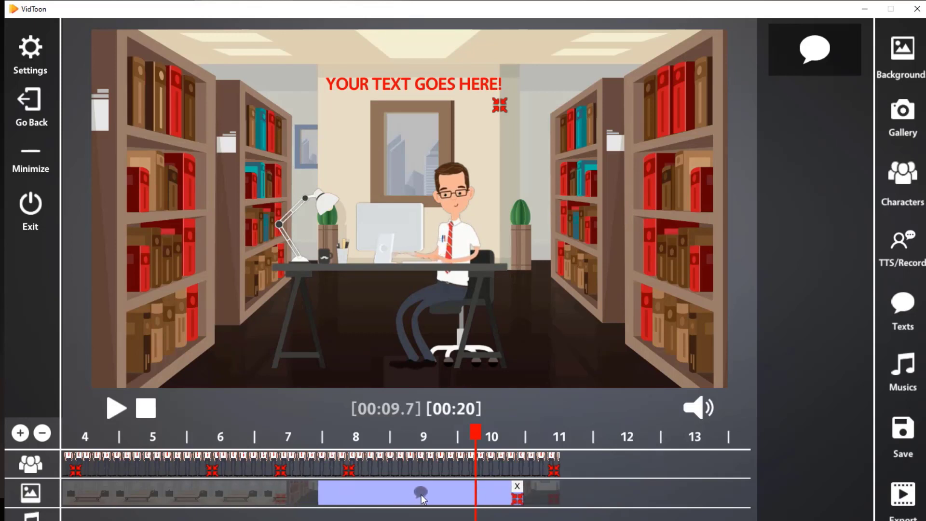
# Set the library text clip's start time to 7.0 seconds and its duration to 4.0 seconds
pyautogui.click(27, 51)
pyautogui.doubleClick(188, 80)
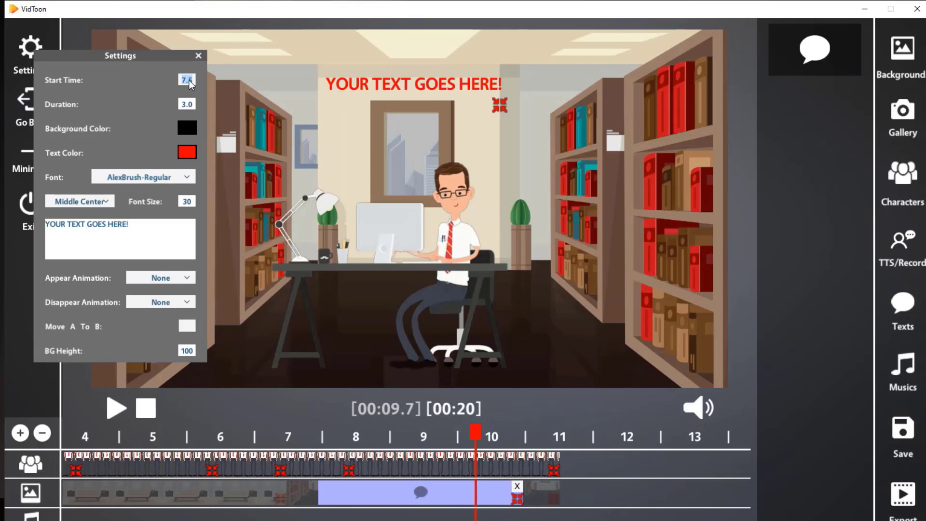
pyautogui.write('7')
pyautogui.press('Tab')
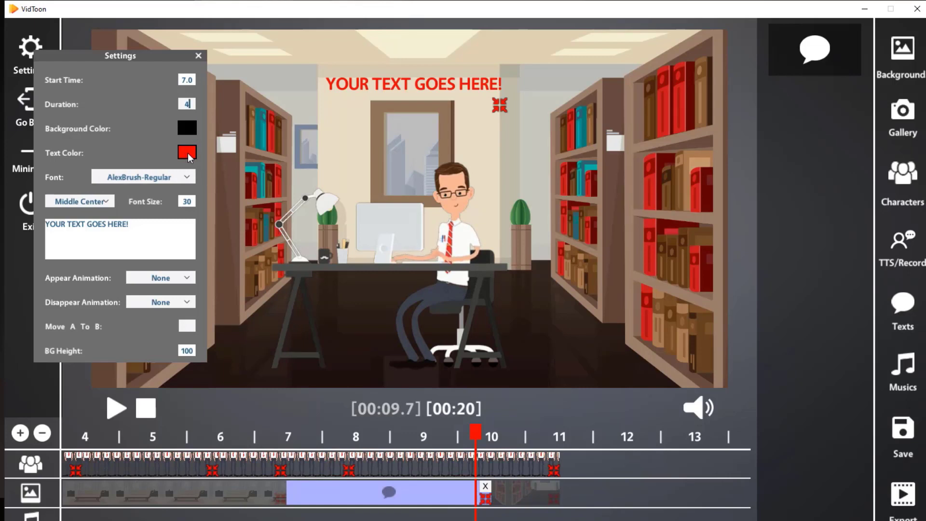
# Replace the library clip's placeholder text with the character's first name followed by "Goes to the office from home"
pyautogui.click(140, 229)
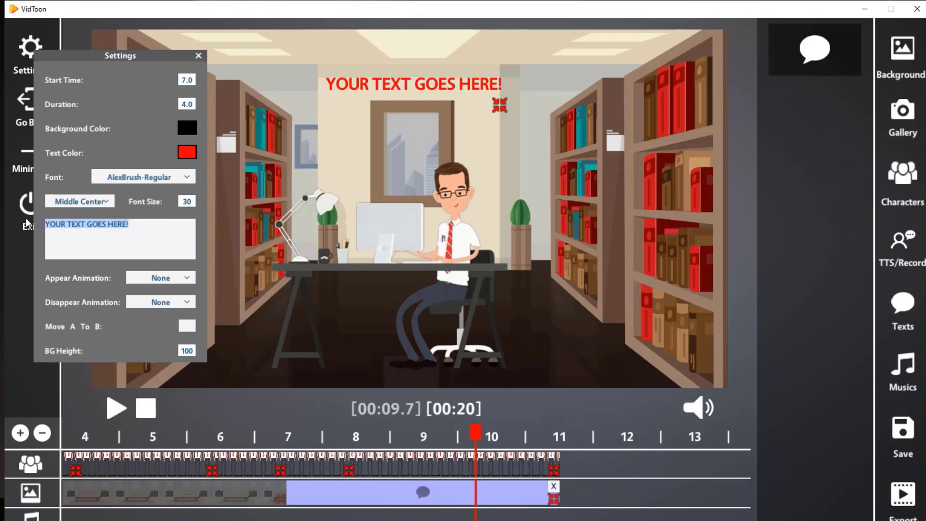
pyautogui.write('PAU')
pyautogui.press('BackSpace')
pyautogui.press('BackSpace')
pyautogui.press('BackSpace')
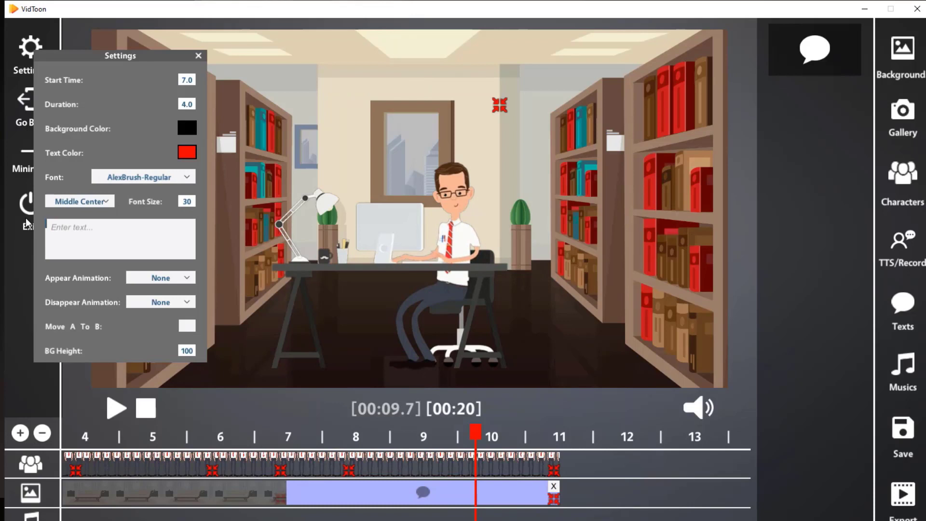
pyautogui.write('Pau')
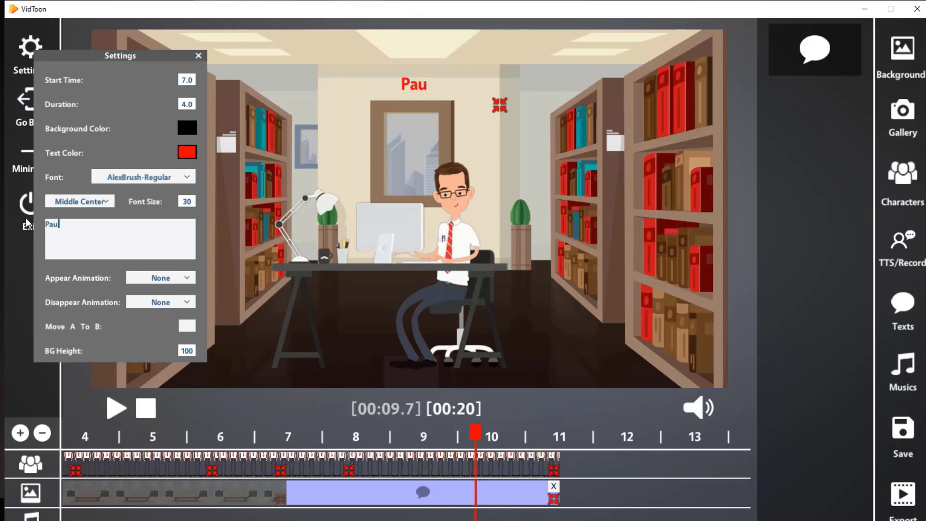
pyautogui.write('l Goes t')
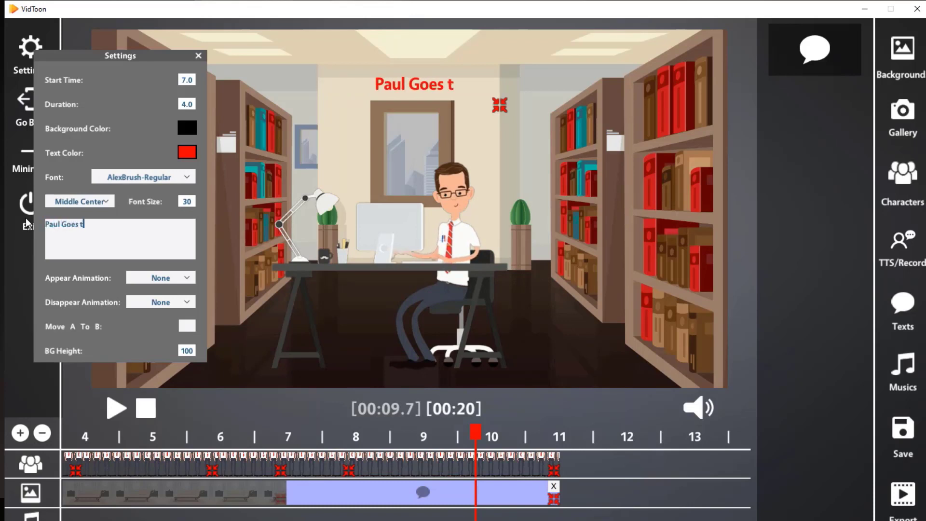
pyautogui.write('o the offic')
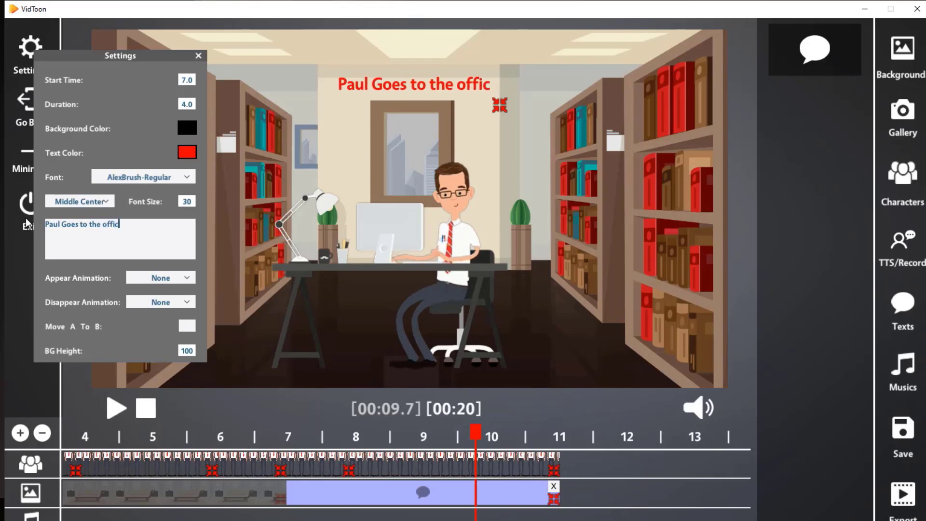
pyautogui.write('e fro')
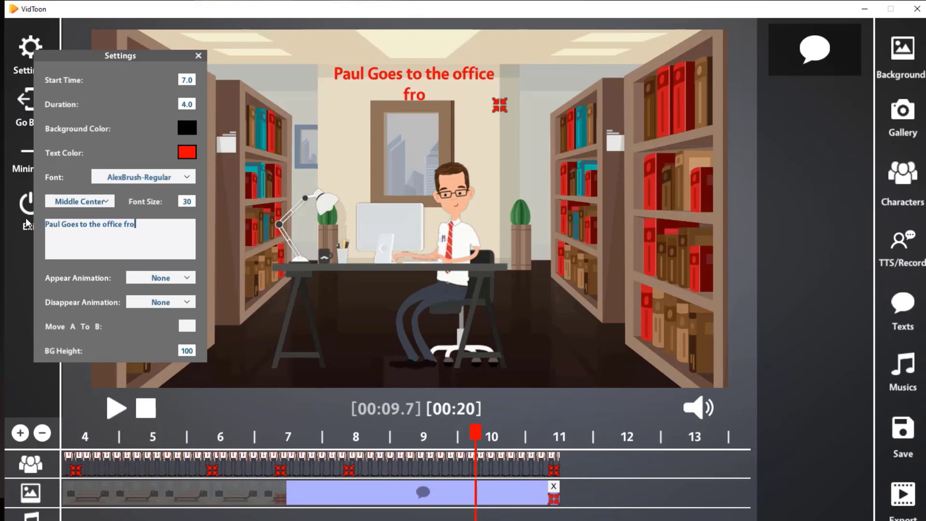
pyautogui.write('m home')
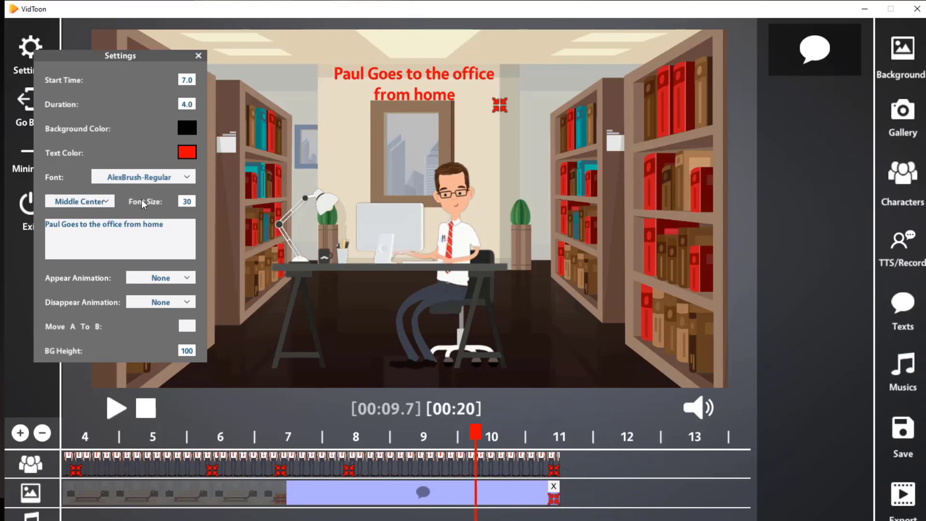
# Change the library caption's text color to orange
pyautogui.click(192, 155)
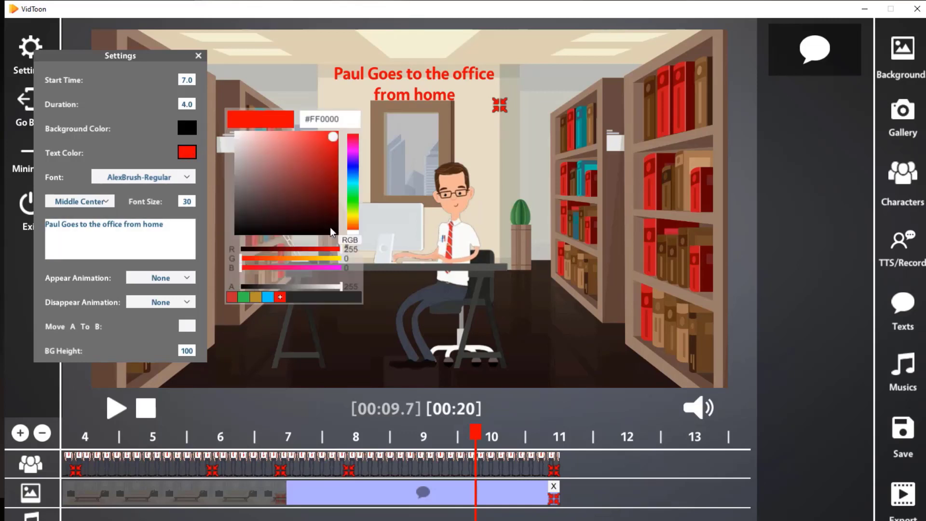
pyautogui.click(355, 196)
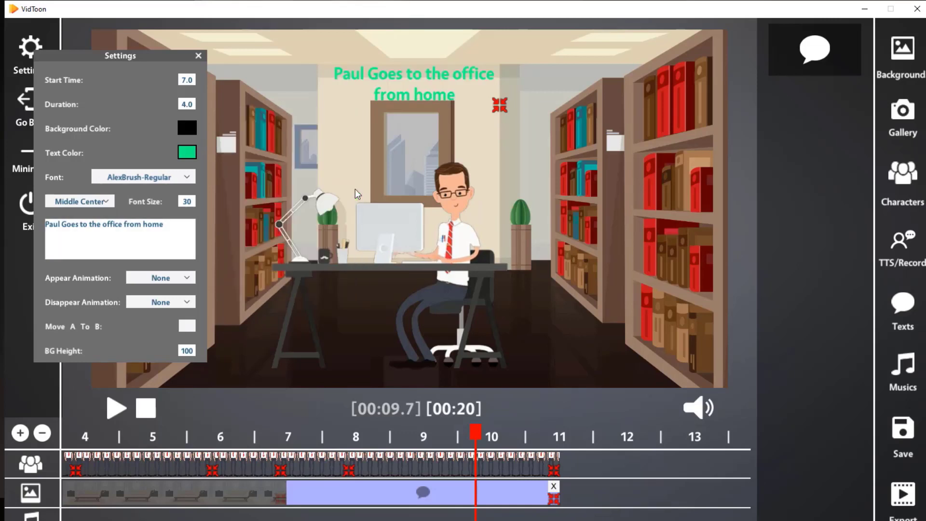
pyautogui.click(188, 155)
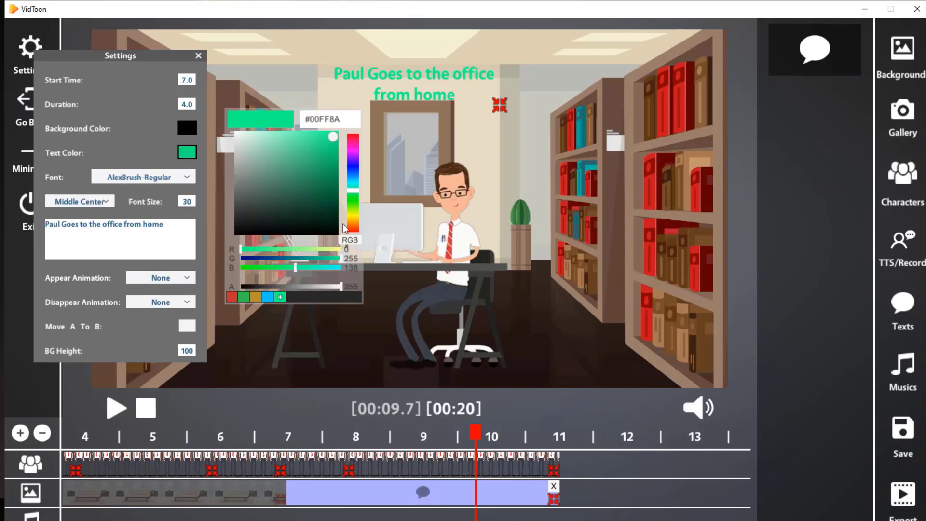
pyautogui.click(355, 227)
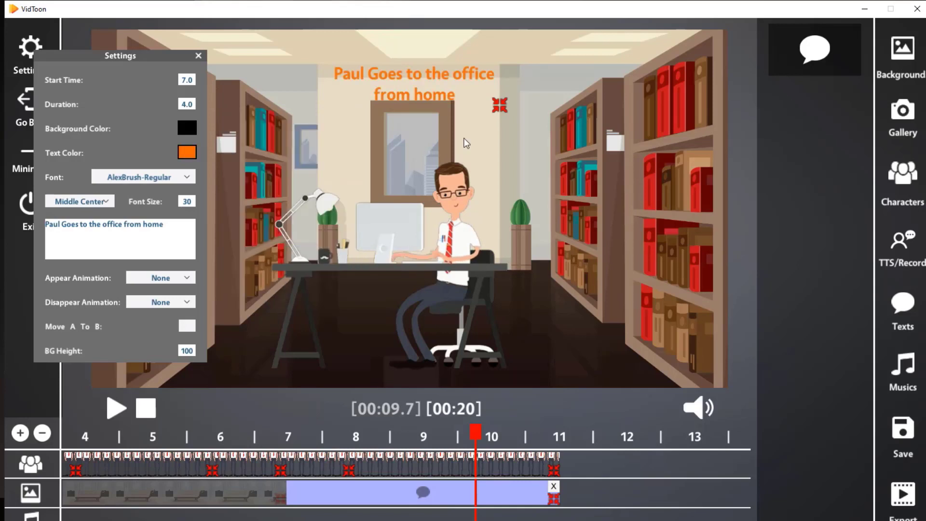
# Widen the library caption's text box, set its BG height to 200, position the caption above the window and close its settings
pyautogui.moveTo(531, 128); pyautogui.dragTo(531, 114)
pyautogui.moveTo(490, 92); pyautogui.dragTo(467, 81)
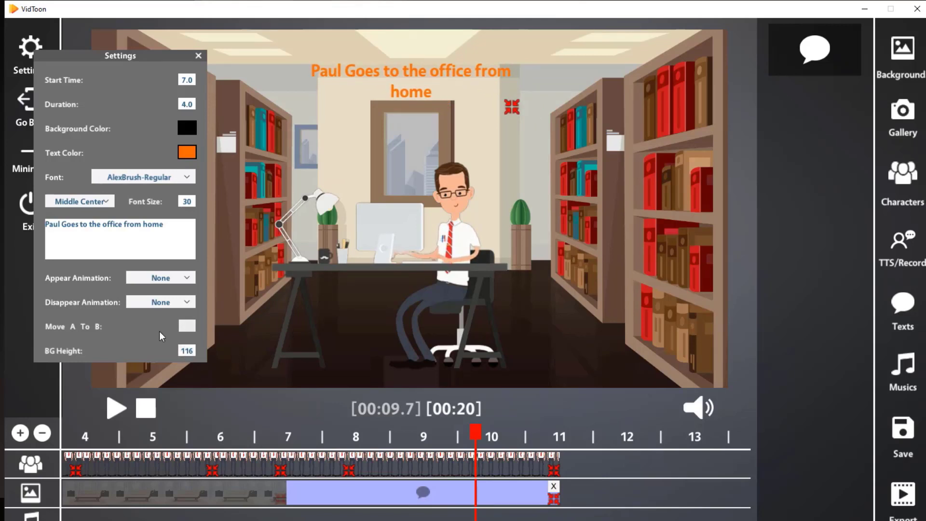
pyautogui.doubleClick(187, 351)
pyautogui.press('Return')
pyautogui.moveTo(433, 96); pyautogui.dragTo(437, 65)
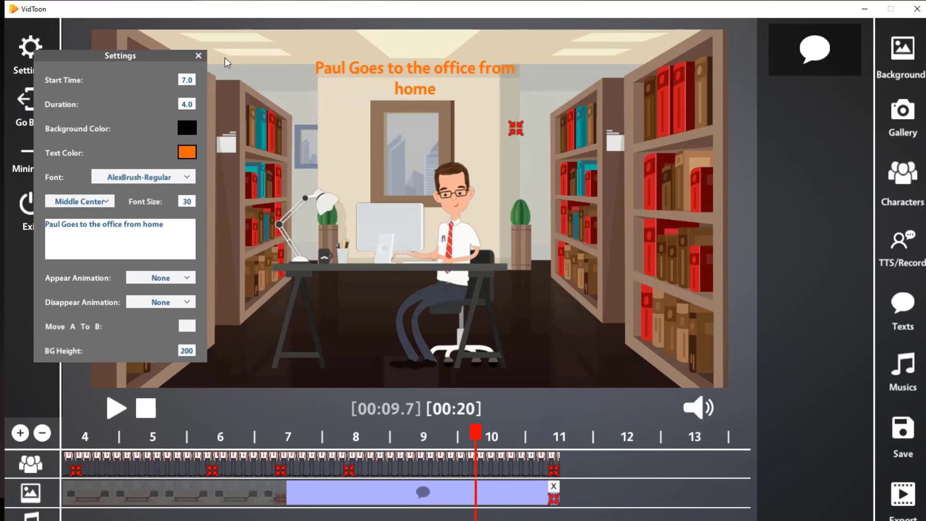
pyautogui.click(199, 57)
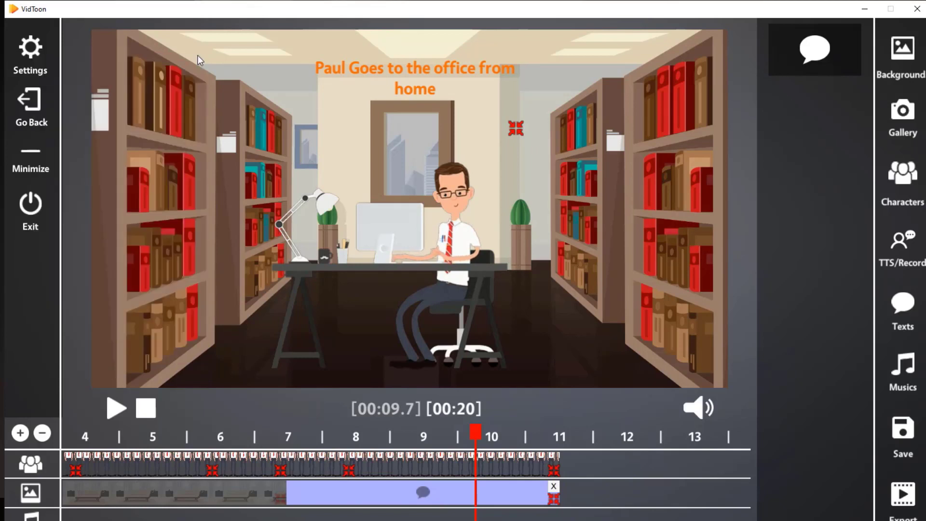
# Add a text clip to the living room scene around 5.3 seconds, place its text above the phoning character and open its settings
pyautogui.scroll(5, 265, 438)
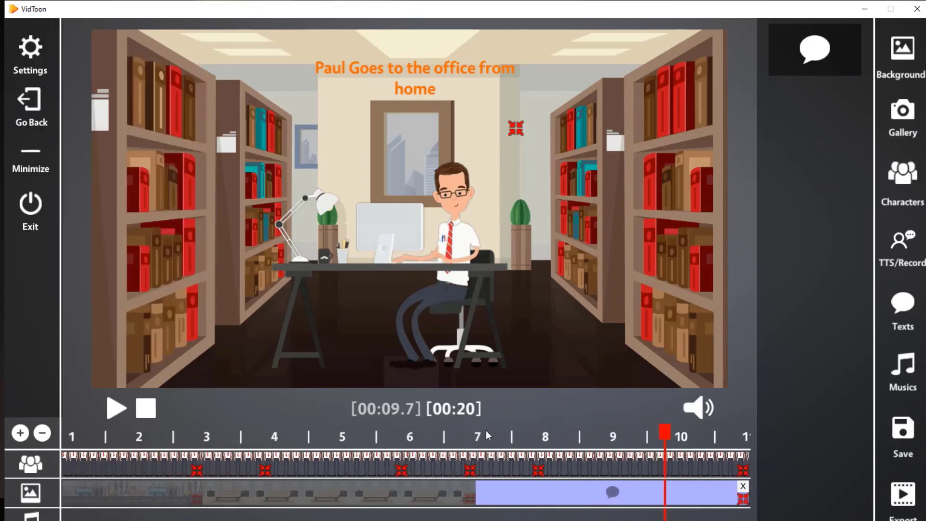
pyautogui.scroll(2, 409, 437)
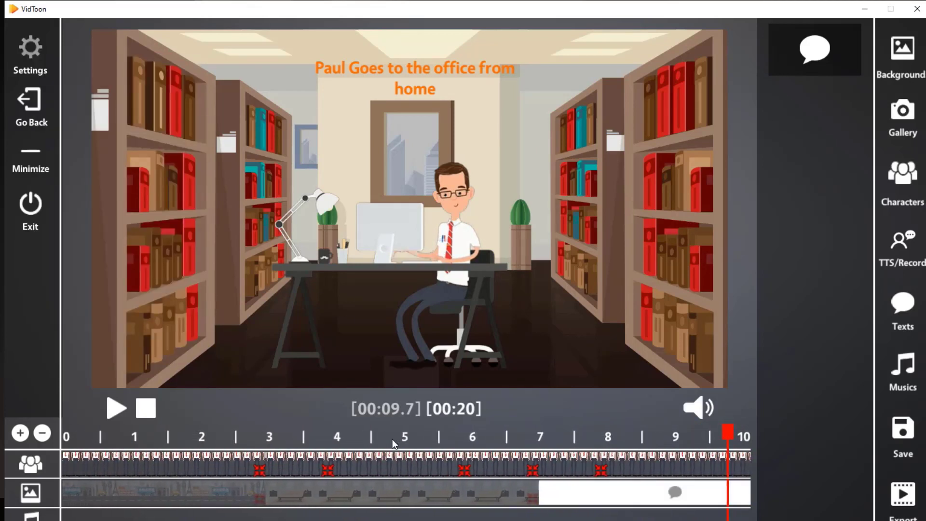
pyautogui.moveTo(728, 433); pyautogui.dragTo(298, 434)
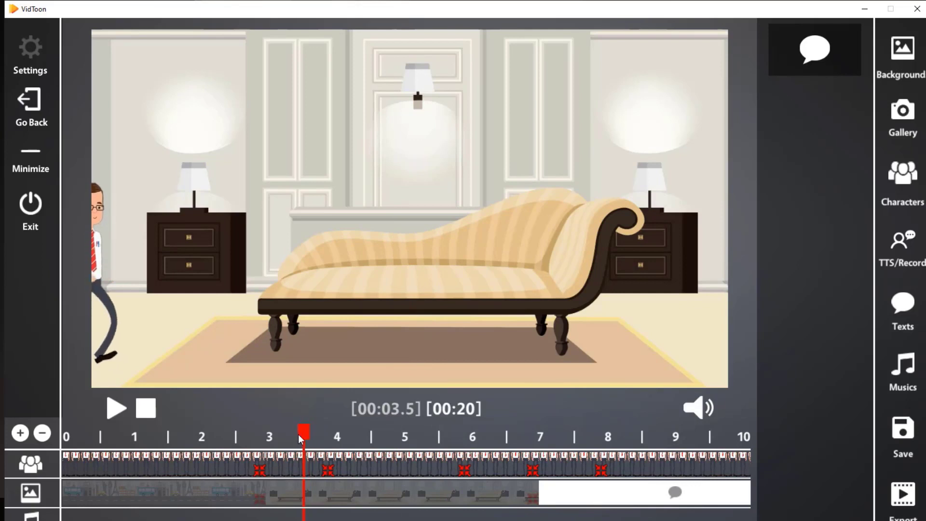
pyautogui.click(419, 434)
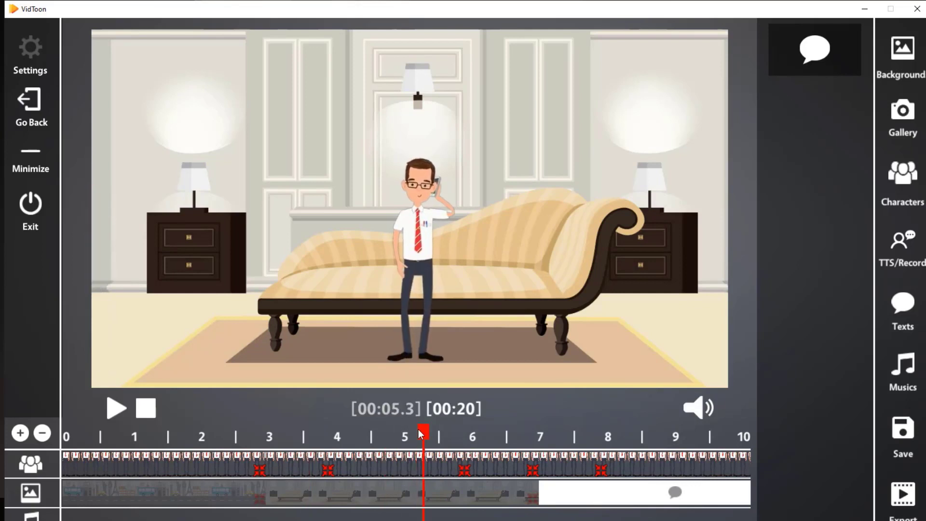
pyautogui.moveTo(818, 58); pyautogui.dragTo(473, 359)
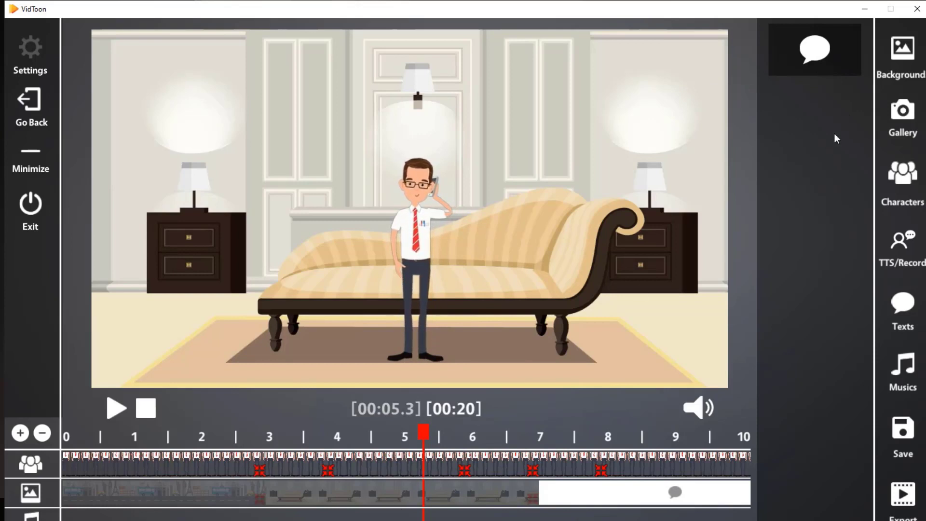
pyautogui.moveTo(444, 397); pyautogui.dragTo(410, 491)
pyautogui.moveTo(363, 258); pyautogui.dragTo(449, 81)
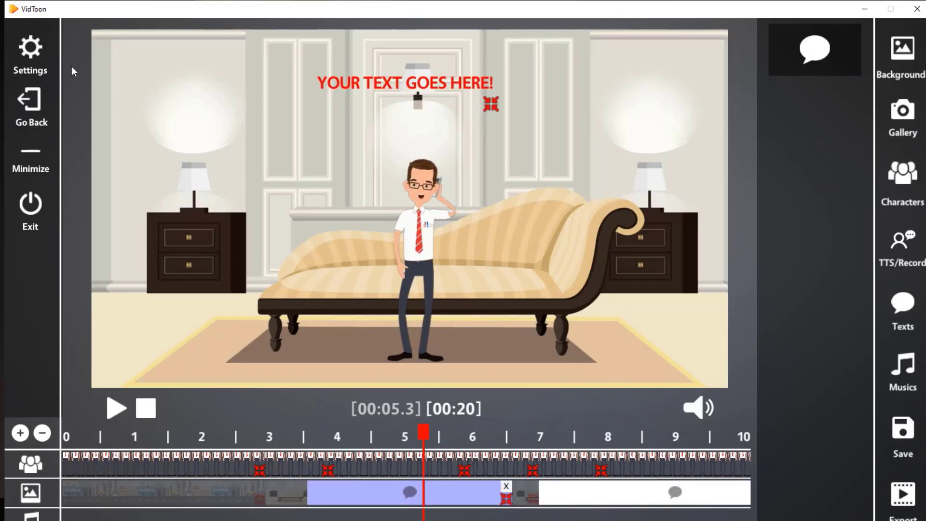
pyautogui.click(30, 48)
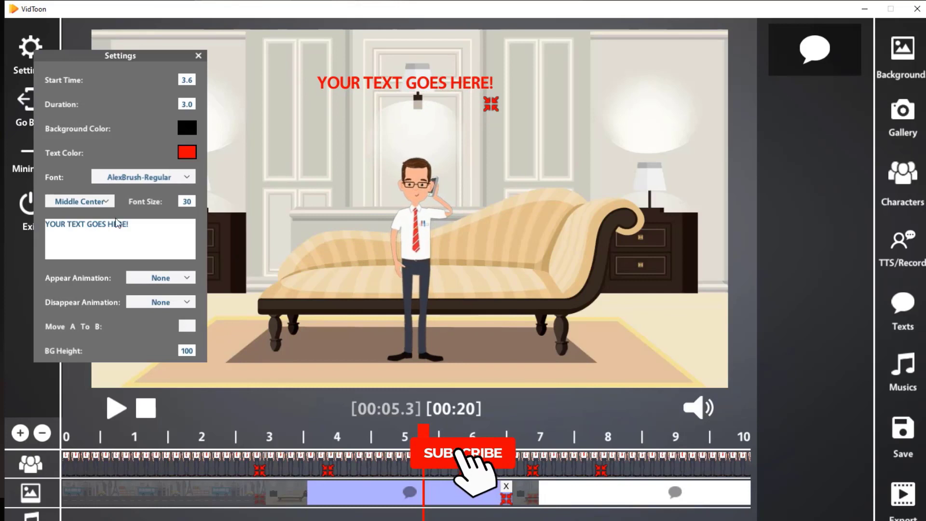
# Replace the living room clip's placeholder text with the character's first name followed by "made a phone call"
pyautogui.tripleClick(126, 226)
pyautogui.write('P')
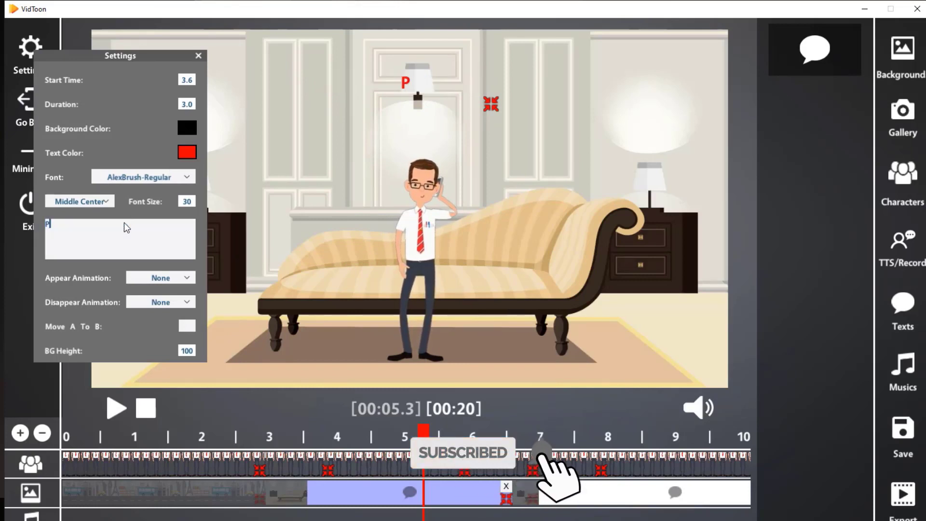
pyautogui.write('aula made a ')
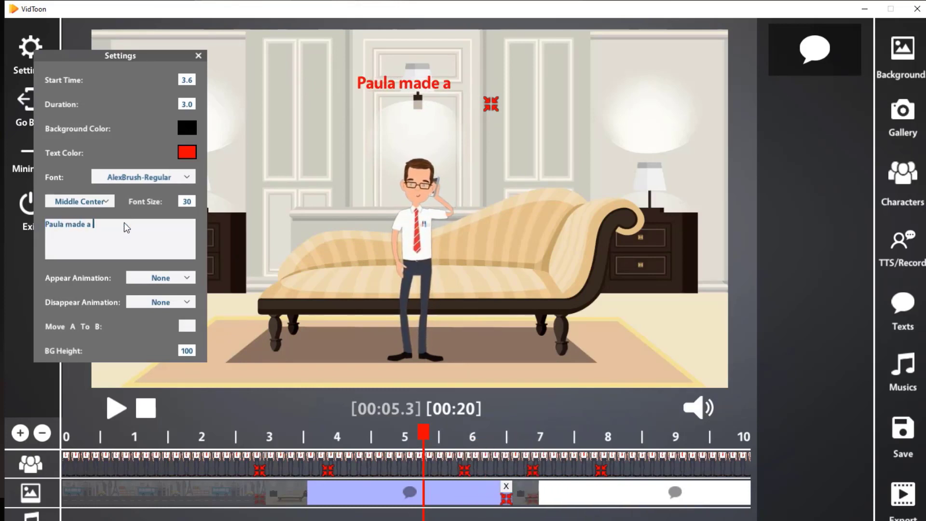
pyautogui.write('phone call')
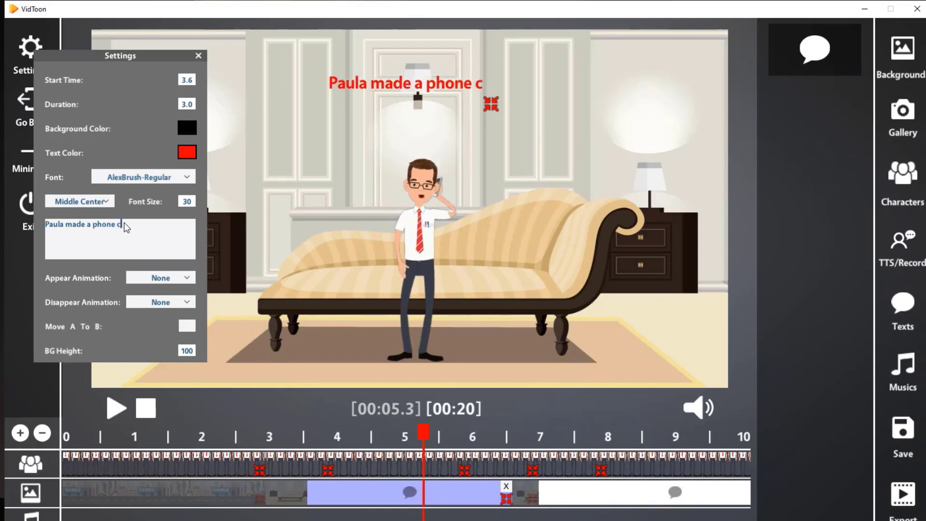
pyautogui.click(66, 225)
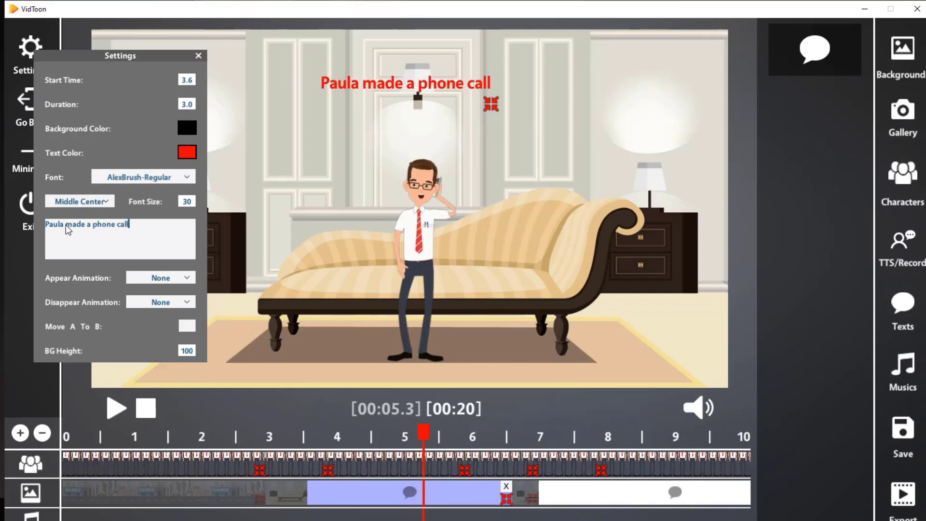
pyautogui.press('BackSpace')
pyautogui.press('BackSpace')
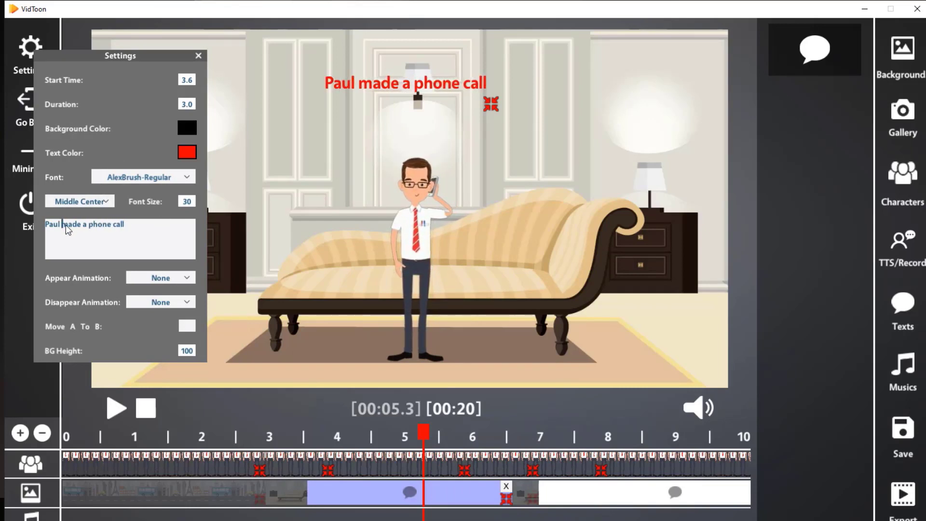
# Change the phone call caption's text color to orange and set its BG height to 200
pyautogui.click(193, 154)
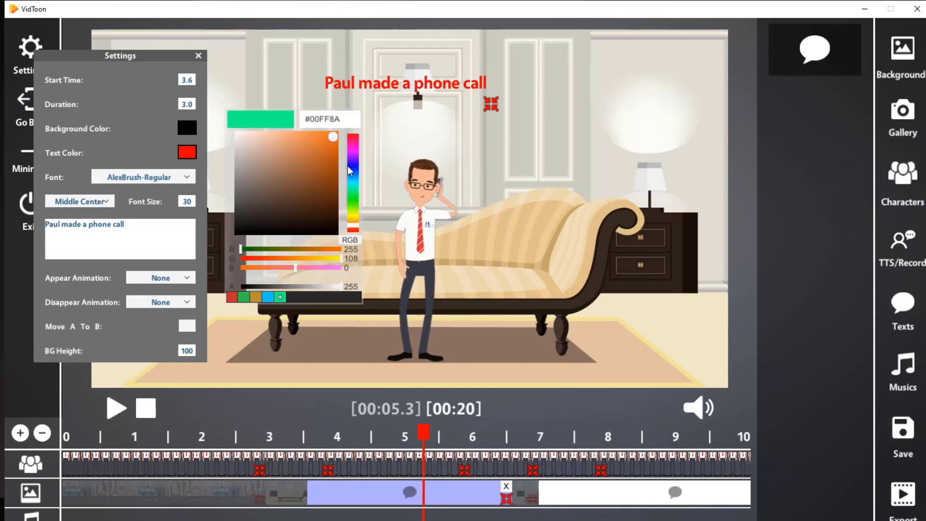
pyautogui.click(336, 142)
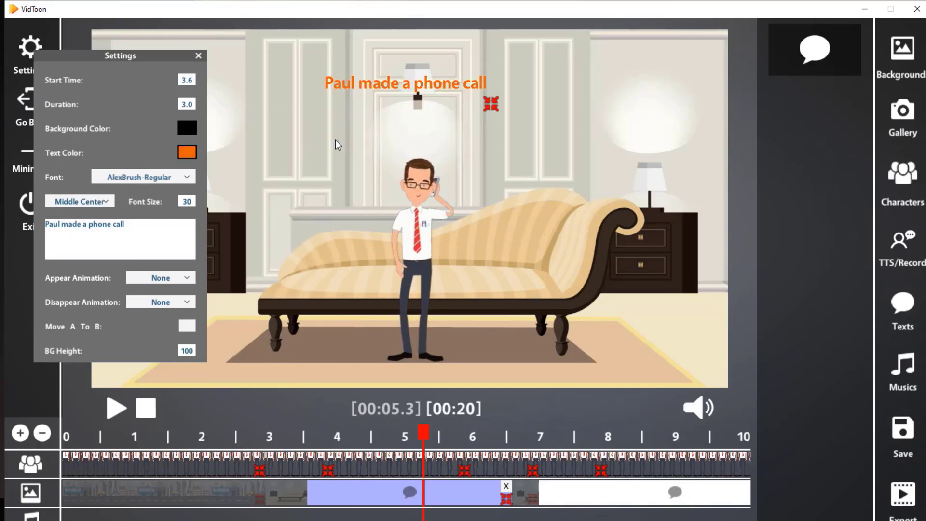
pyautogui.doubleClick(186, 351)
pyautogui.write('200')
pyautogui.press('Return')
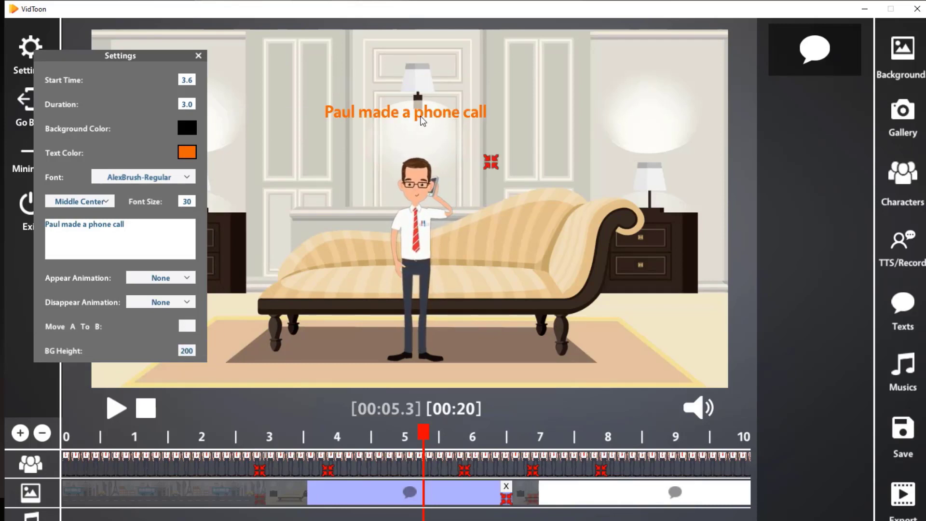
# Move the phone call caption higher above the character and set its font size to 40
pyautogui.moveTo(423, 106)
pyautogui.mouseDown()
pyautogui.moveTo(424, 53)
pyautogui.moveTo(414, 78)
pyautogui.mouseUp()
pyautogui.doubleClick(187, 202)
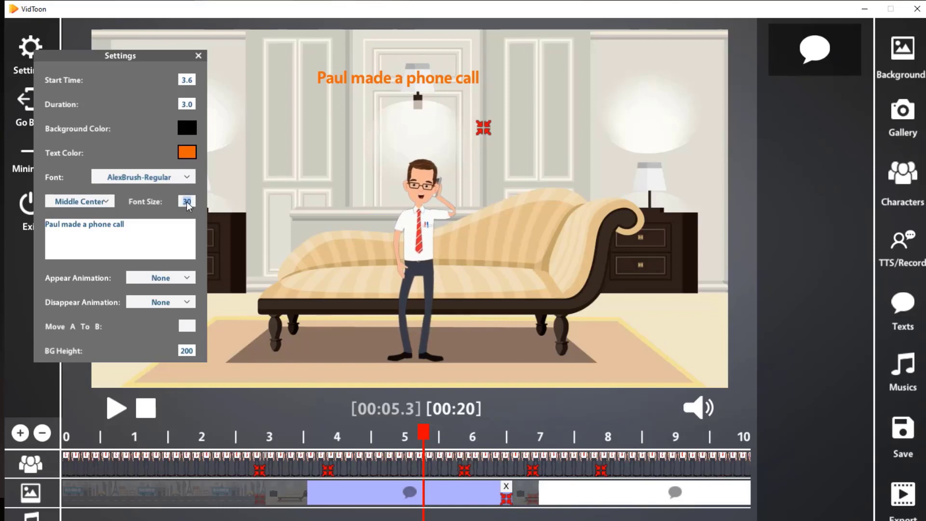
pyautogui.write('40')
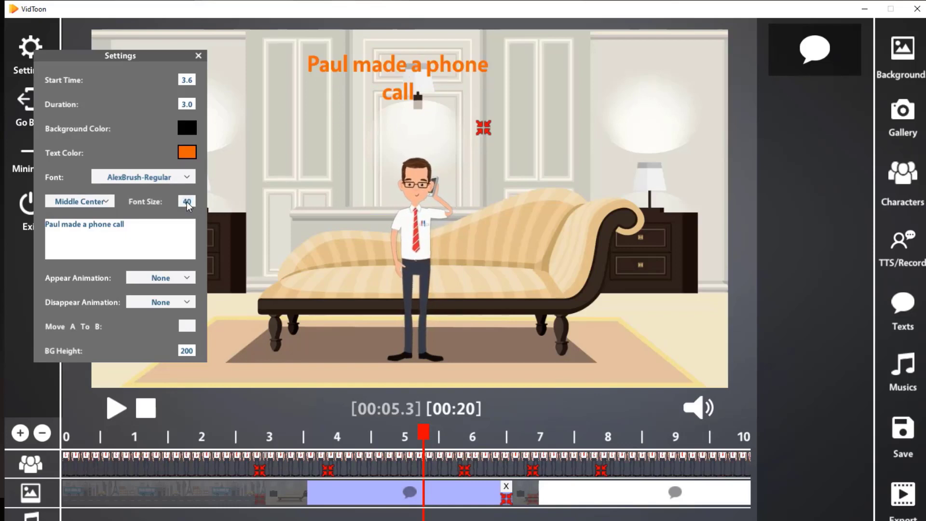
# Try the AllerDisplay and AlexBrush-Regular fonts on the phone call caption
pyautogui.click(184, 178)
pyautogui.click(184, 178)
pyautogui.click(184, 177)
pyautogui.click(184, 178)
pyautogui.click(185, 178)
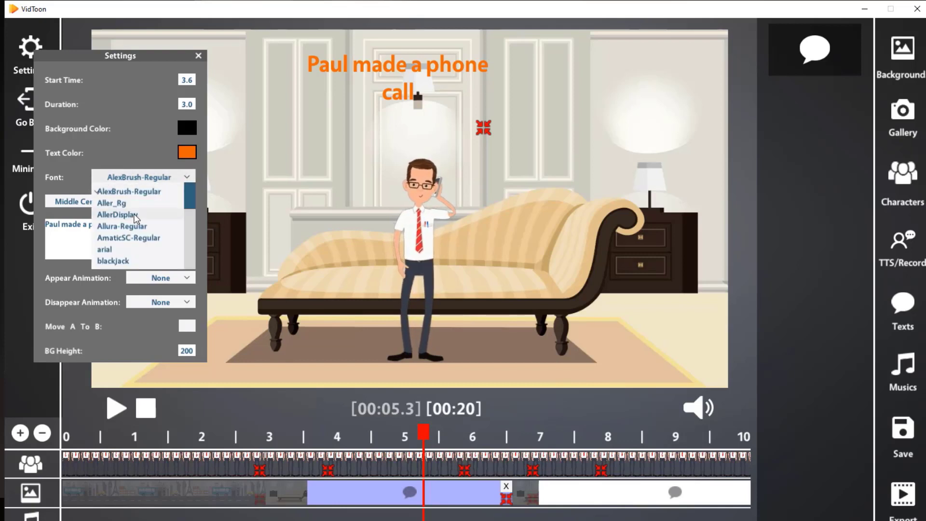
pyautogui.click(132, 216)
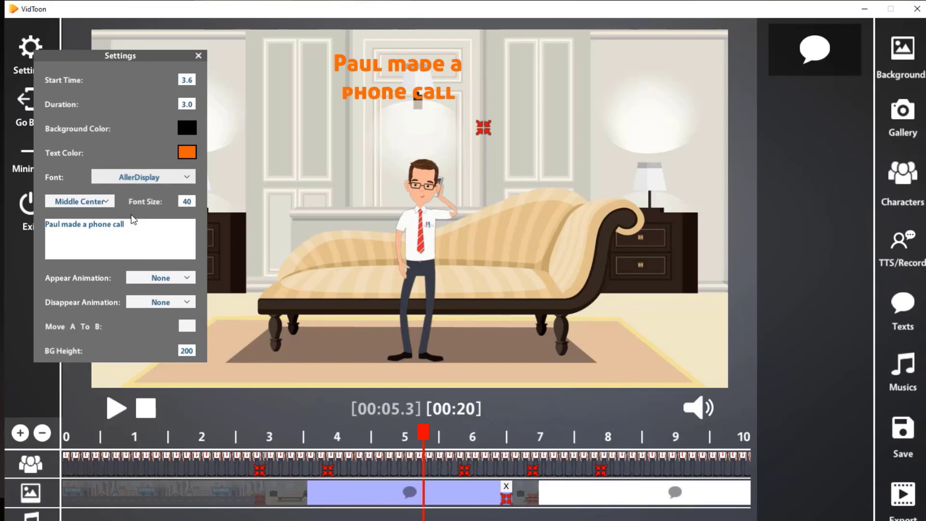
pyautogui.click(186, 180)
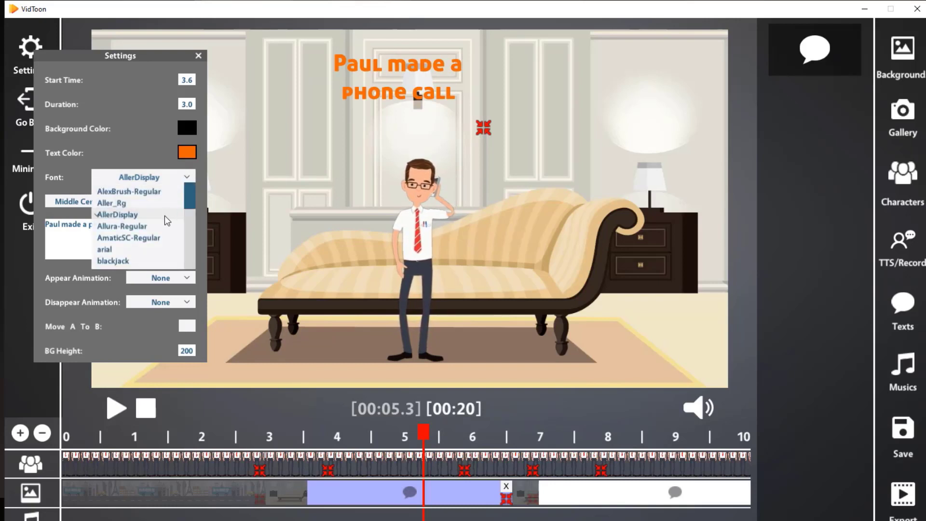
pyautogui.click(143, 193)
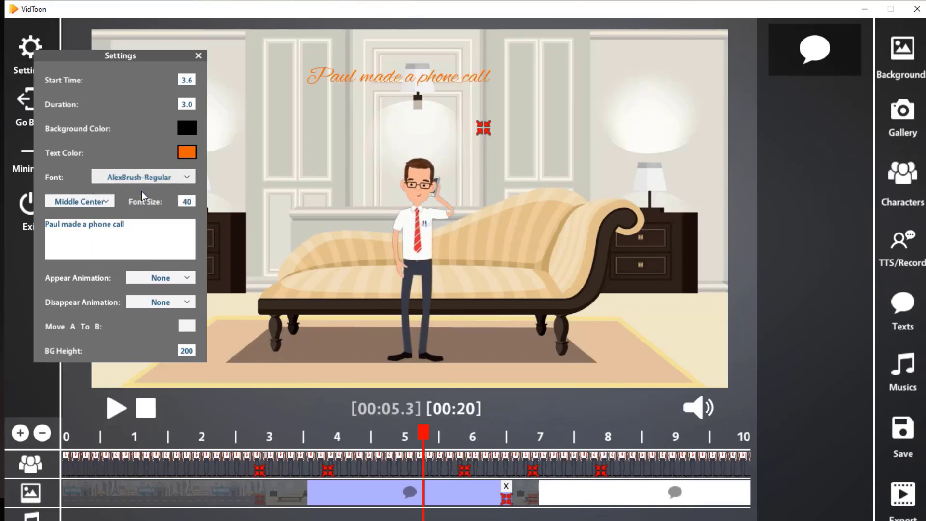
# Set the caption's font to arial, then widen its text box to fit one line and center it above the character
pyautogui.click(184, 178)
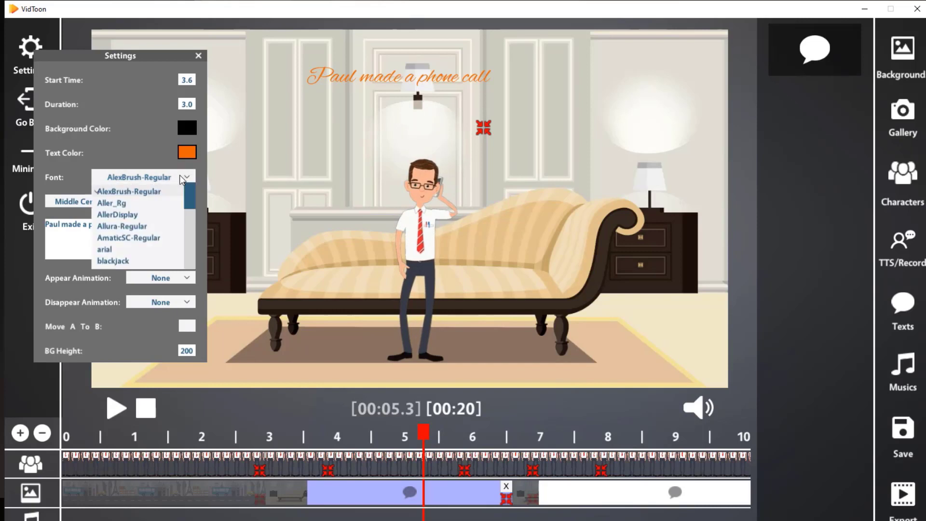
pyautogui.click(112, 249)
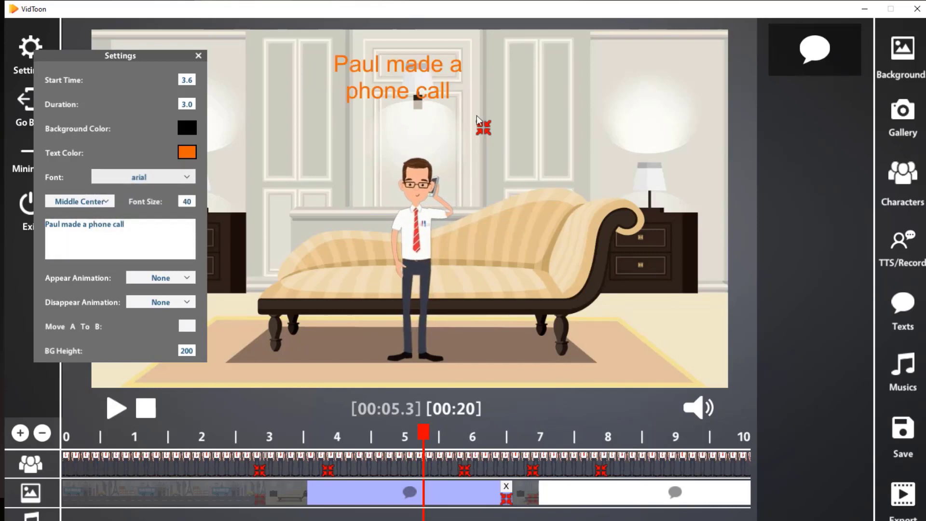
pyautogui.moveTo(486, 130); pyautogui.dragTo(578, 134)
pyautogui.moveTo(469, 82); pyautogui.dragTo(432, 73)
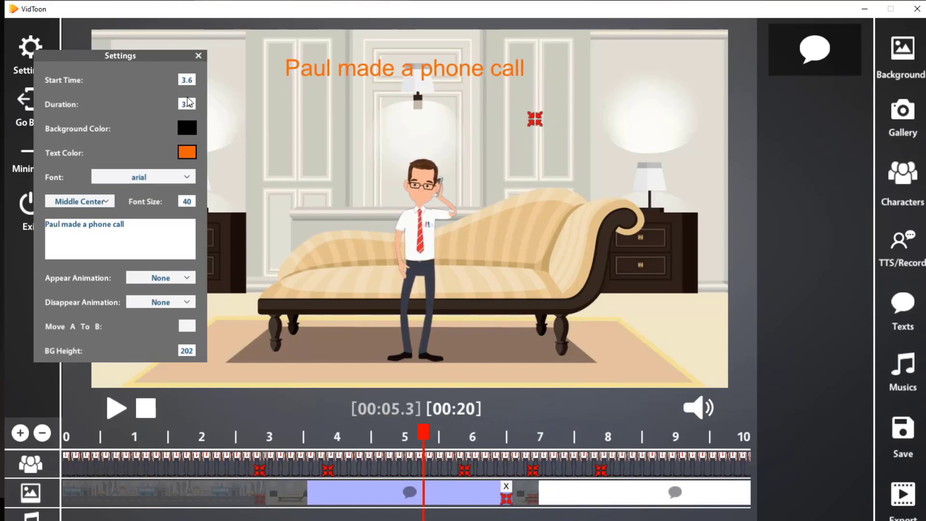
# Set the phone call caption's start time to 5 and duration to 1.5, and close its settings
pyautogui.doubleClick(188, 81)
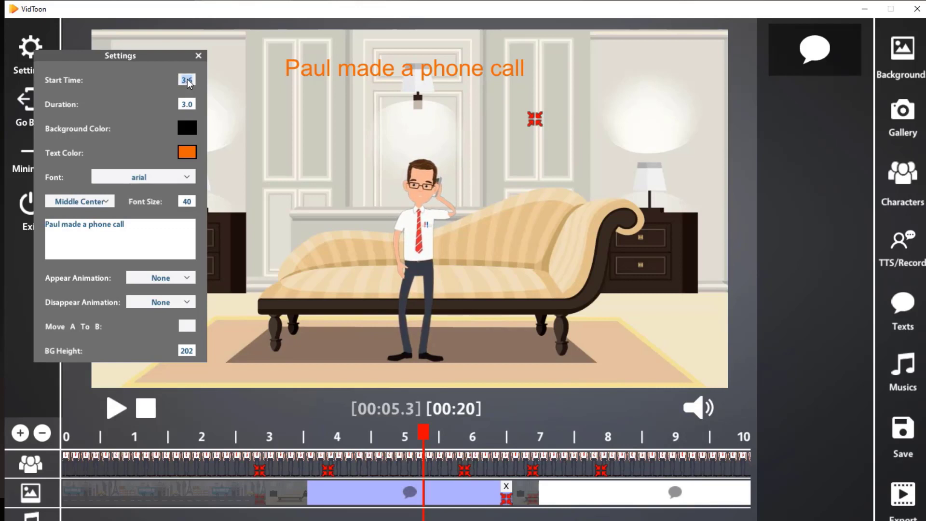
pyautogui.write('5')
pyautogui.doubleClick(186, 105)
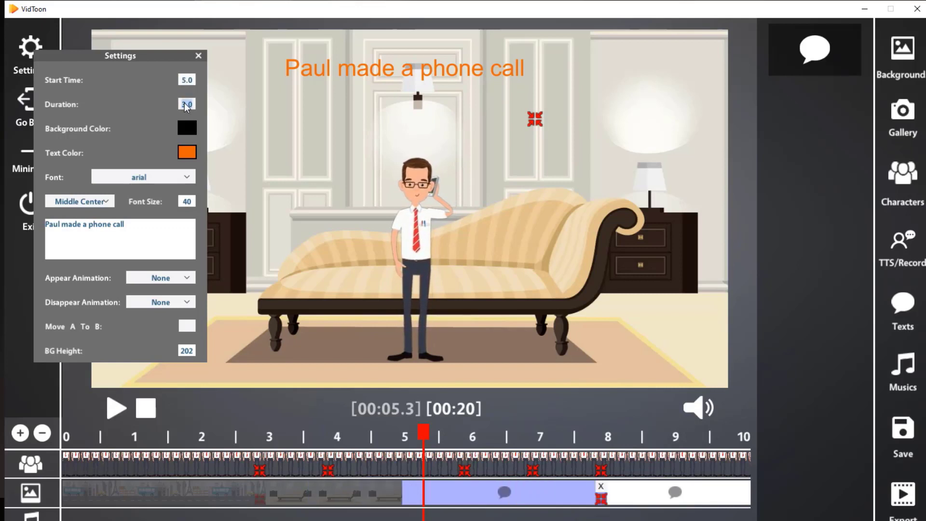
pyautogui.press('BackSpace')
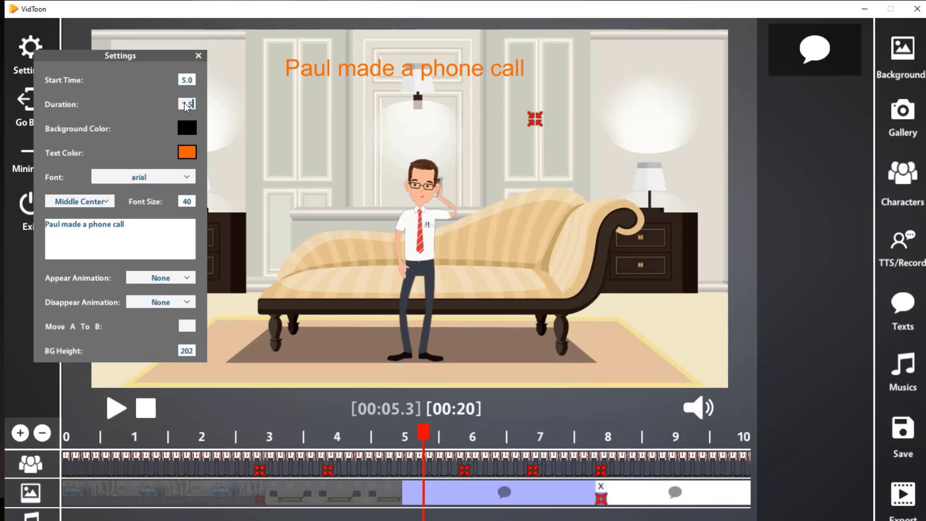
pyautogui.write('1.5')
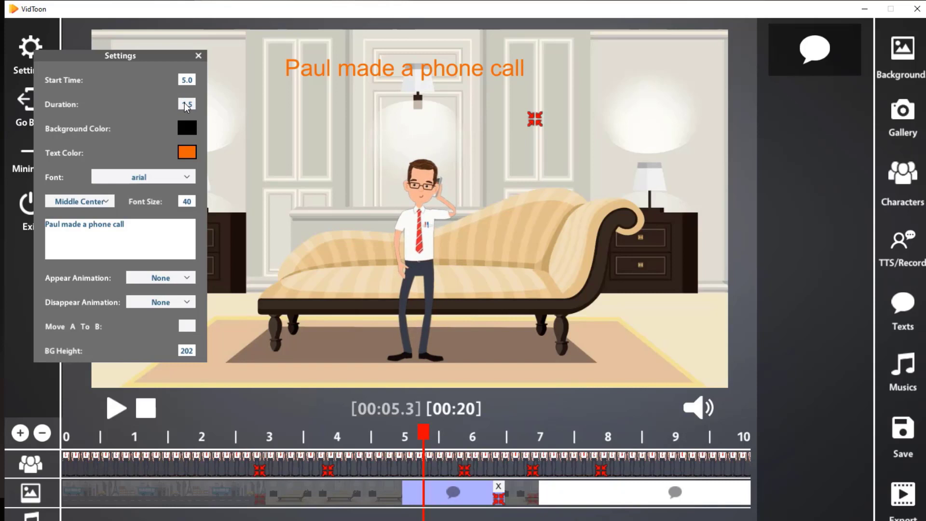
pyautogui.click(198, 56)
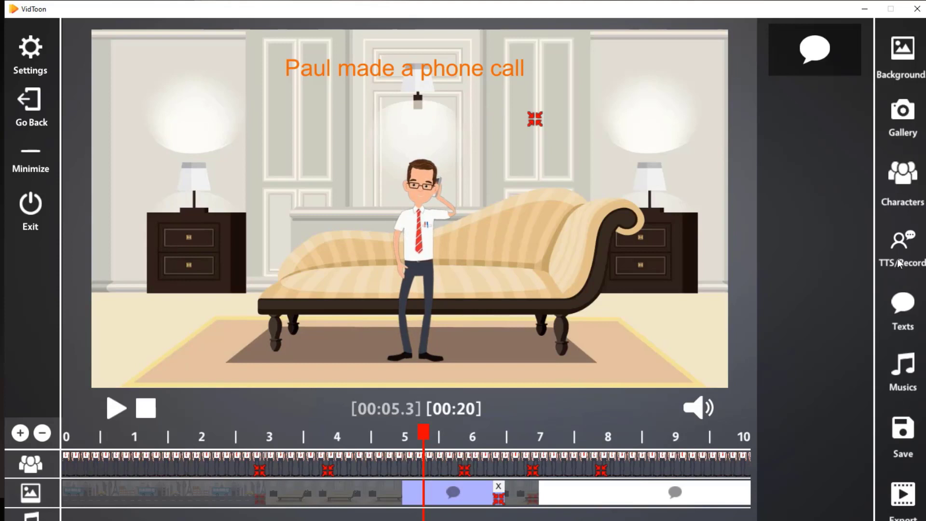
# Open the music library and preview the Music 8 track
pyautogui.click(903, 376)
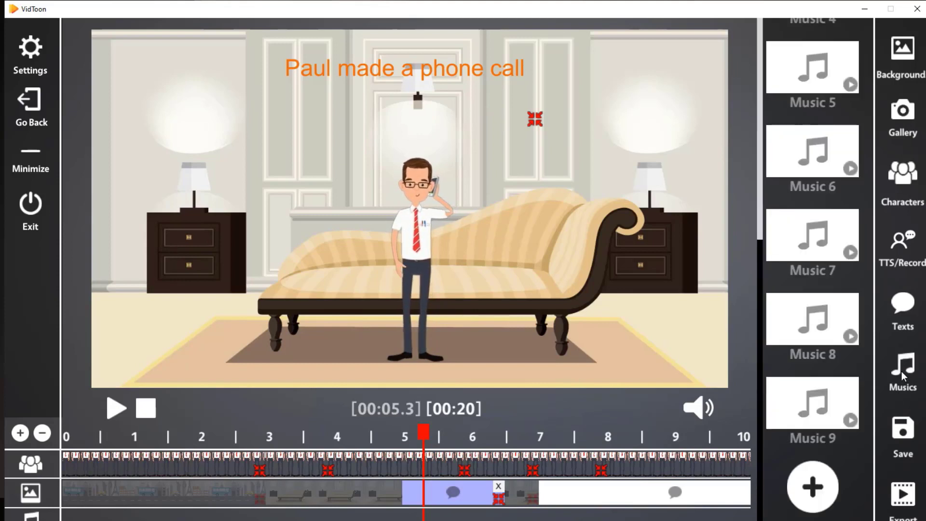
pyautogui.click(851, 337)
pyautogui.click(850, 337)
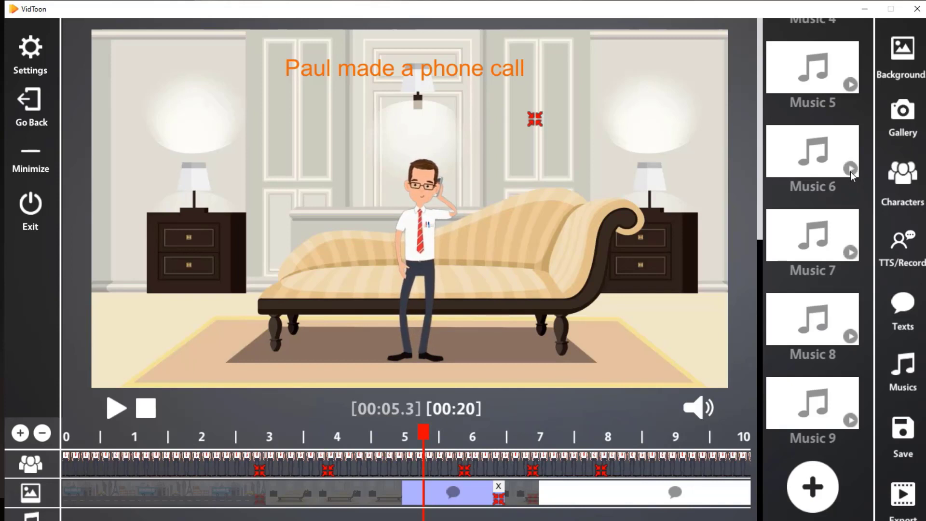
# Load bensound-inspire.mp3 from the Desktop folder as custom music and look through the music list for it
pyautogui.click(809, 492)
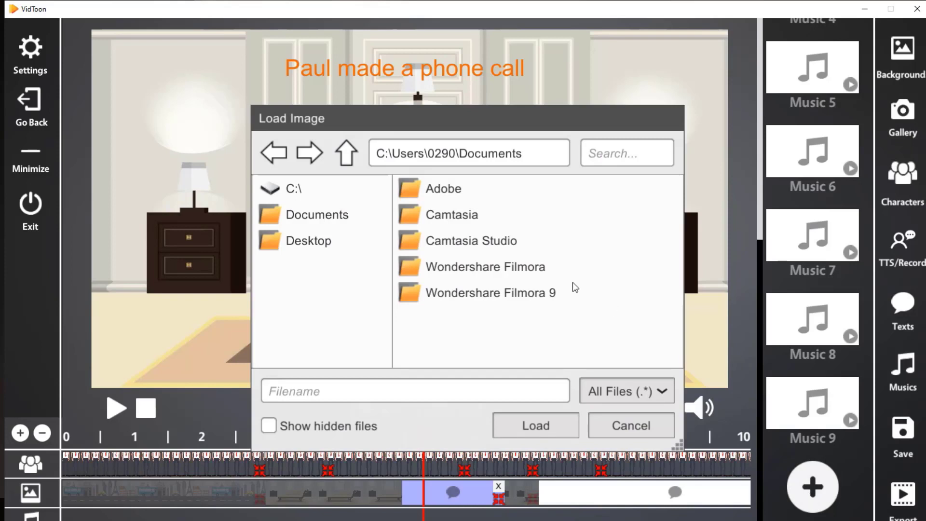
pyautogui.click(329, 240)
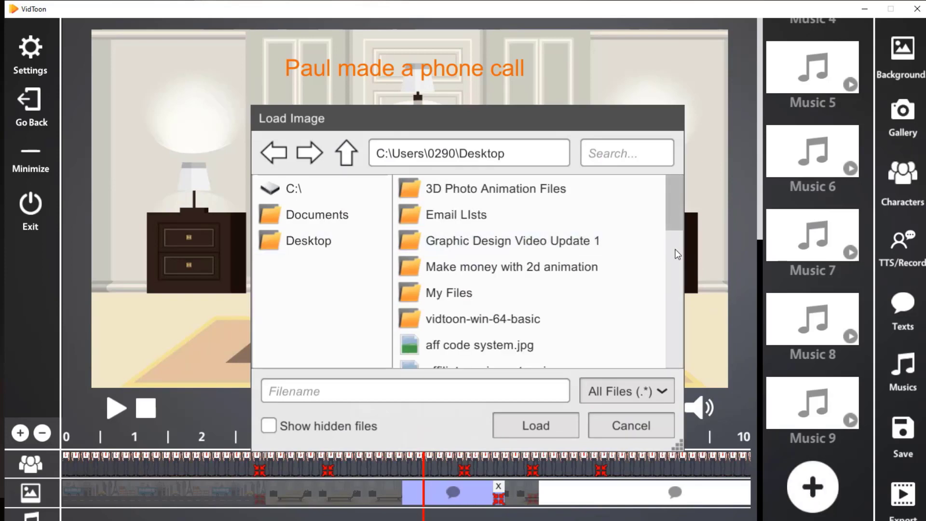
pyautogui.scroll(-5, 675, 258)
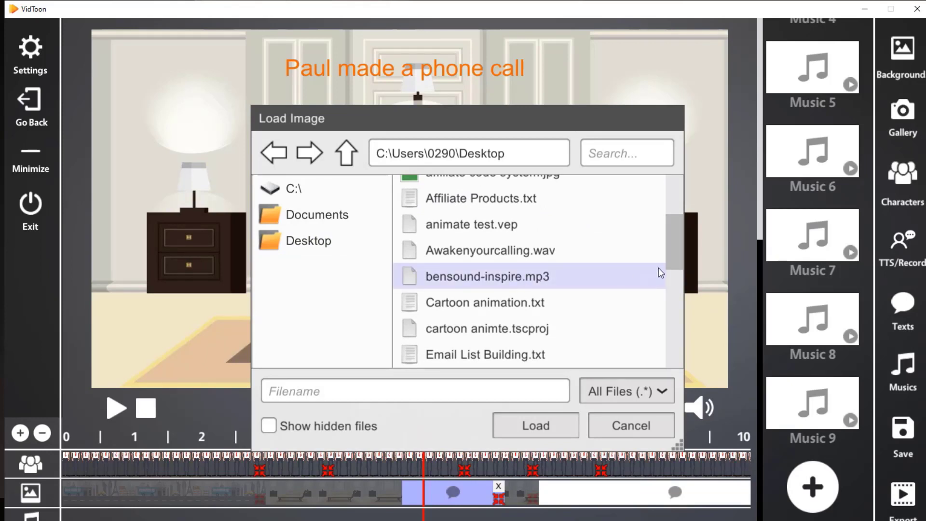
pyautogui.click(491, 277)
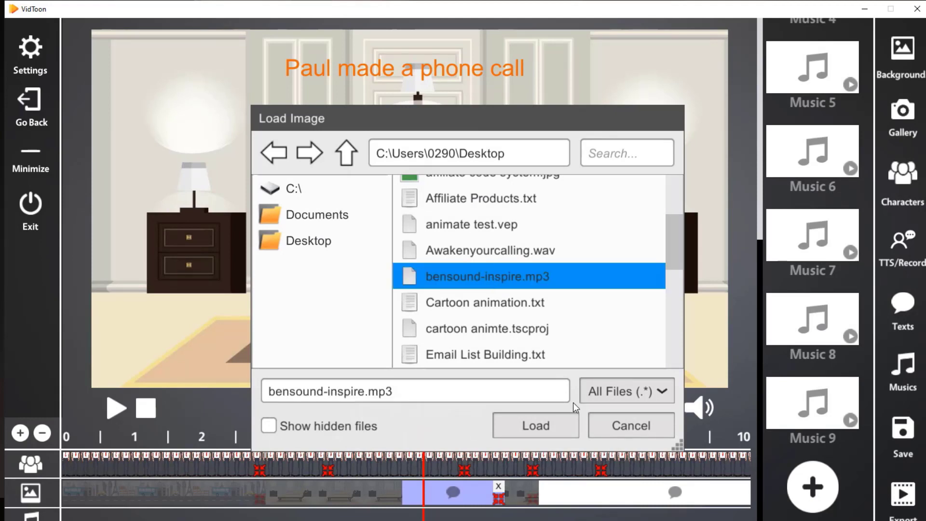
pyautogui.click(548, 425)
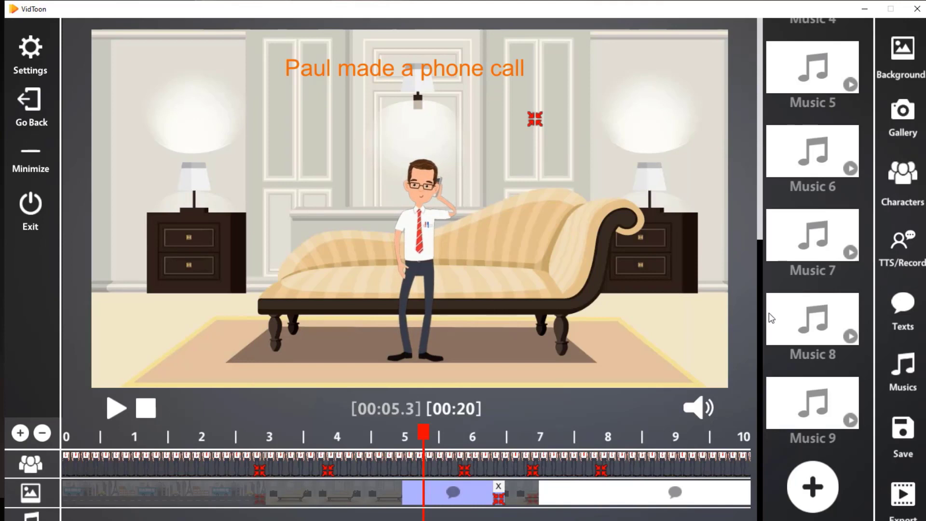
pyautogui.moveTo(761, 248); pyautogui.dragTo(760, 39)
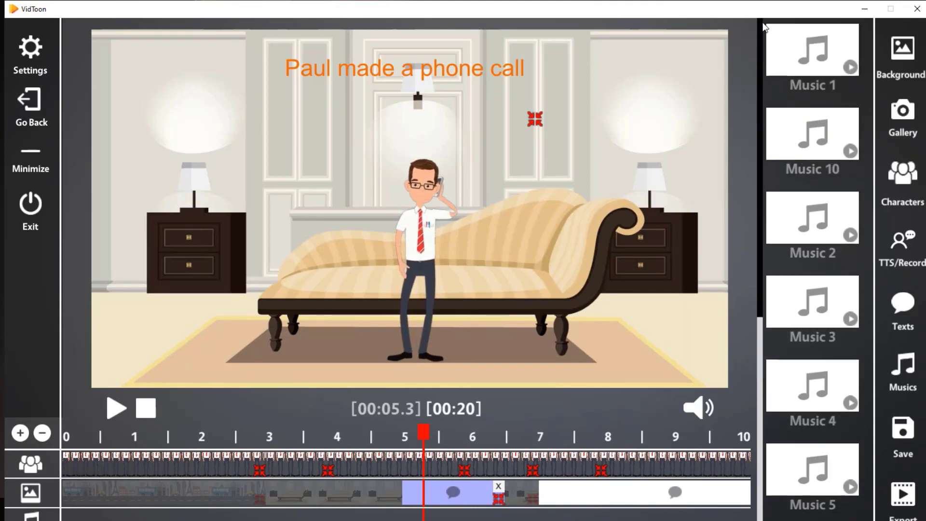
pyautogui.scroll(-5, 779, 250)
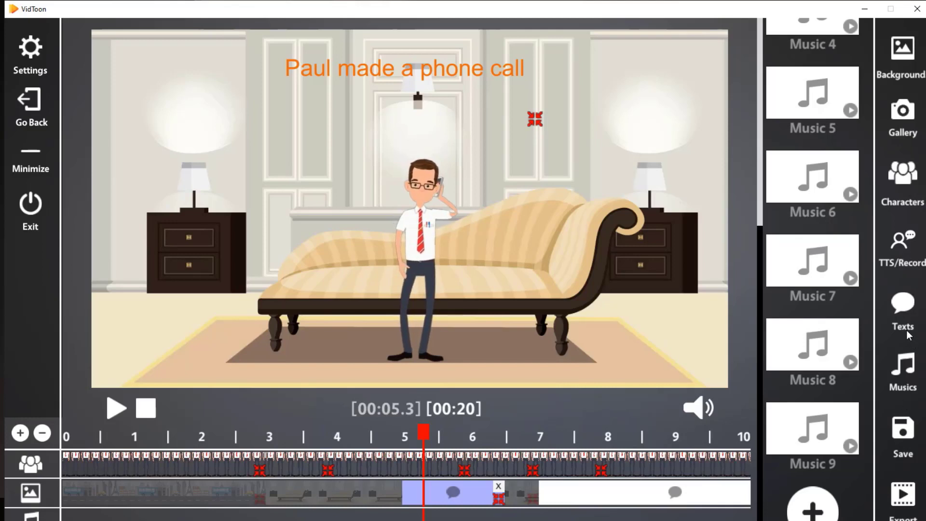
# Add a text-to-speech clip about one second into the timeline's audio track and open its settings
pyautogui.click(907, 238)
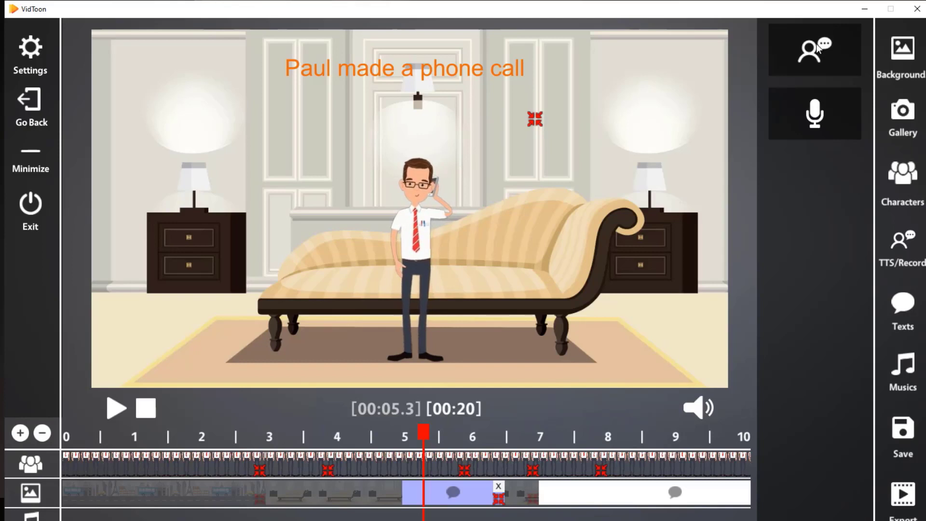
pyautogui.moveTo(636, 146); pyautogui.dragTo(190, 515)
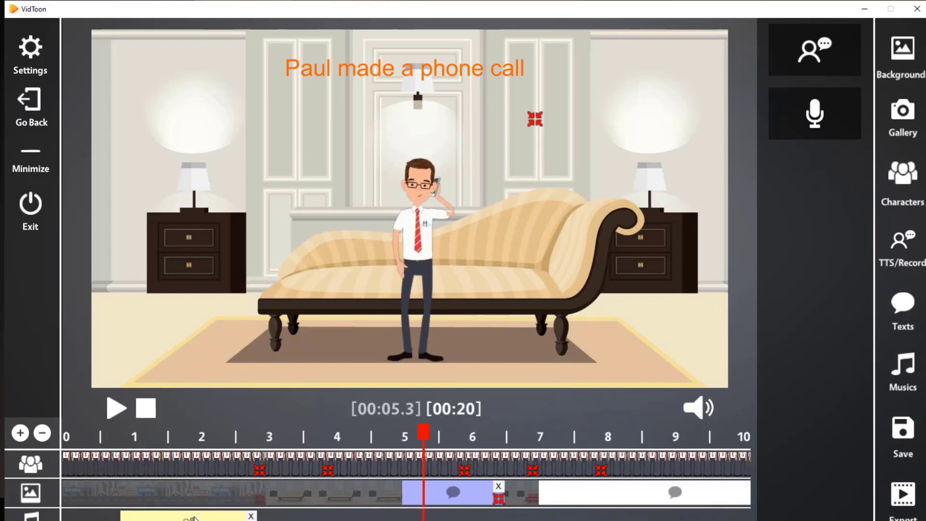
pyautogui.click(32, 49)
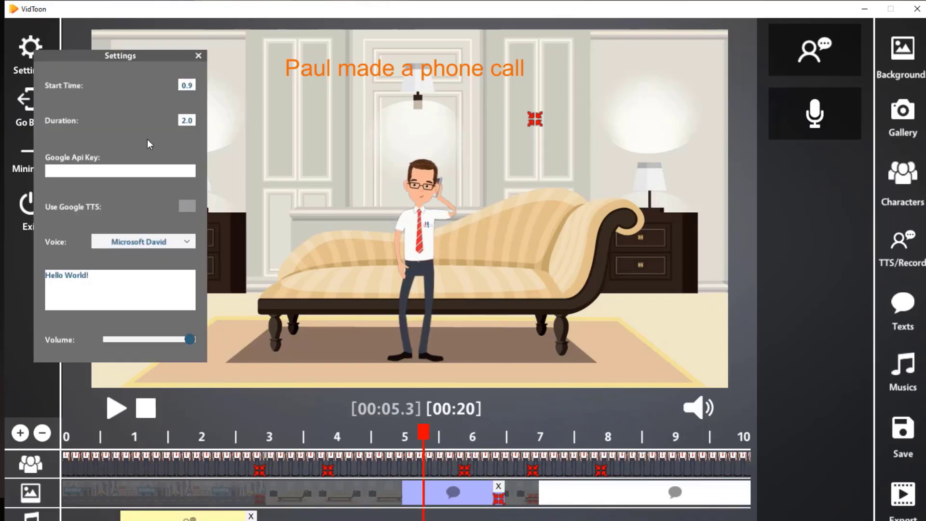
# Replace the default voiceover text with a greeting giving the character's name, followed by "and i am a hard worker"
pyautogui.moveTo(93, 280); pyautogui.dragTo(28, 274)
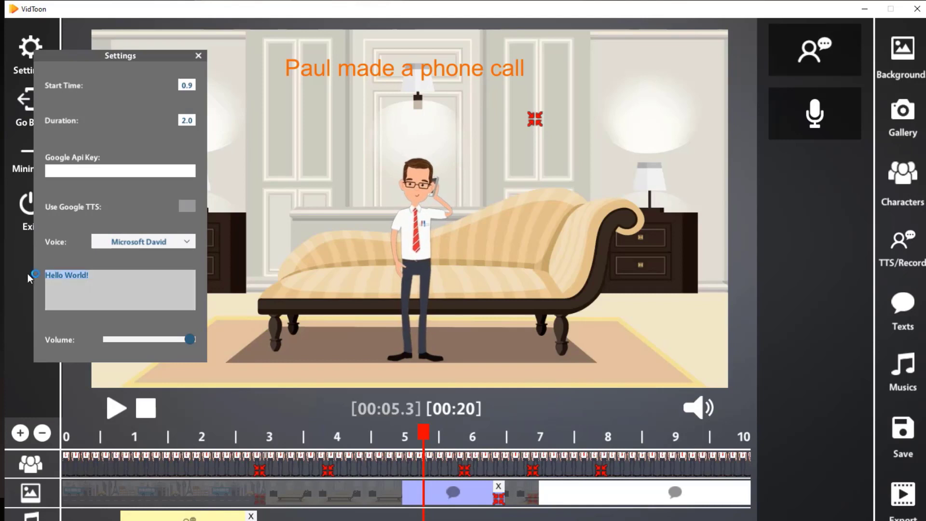
pyautogui.write('Hi My name is P')
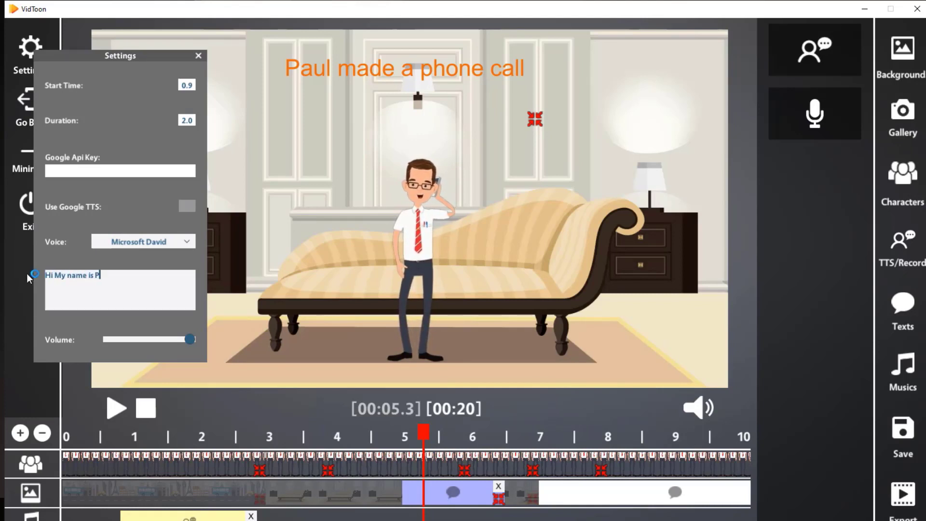
pyautogui.write('aul and i A')
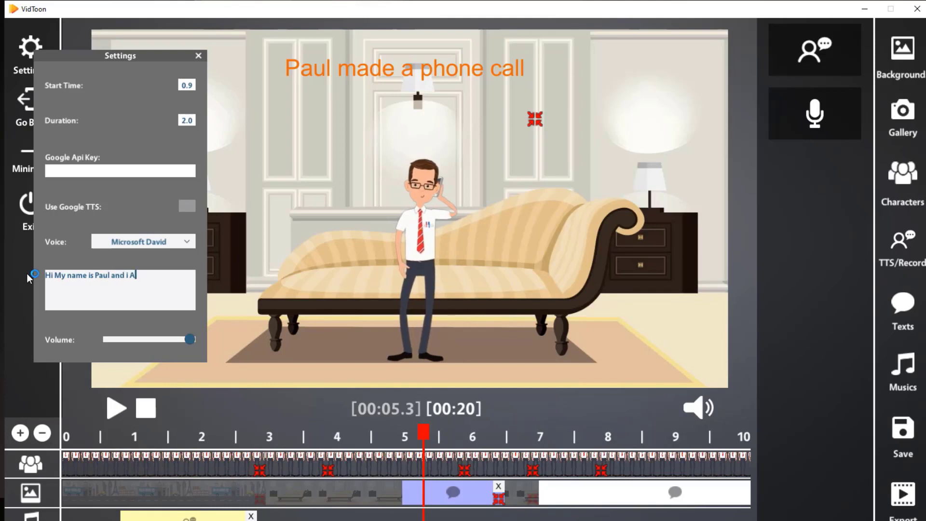
pyautogui.press('BackSpace')
pyautogui.write('am')
pyautogui.write(' a hard ')
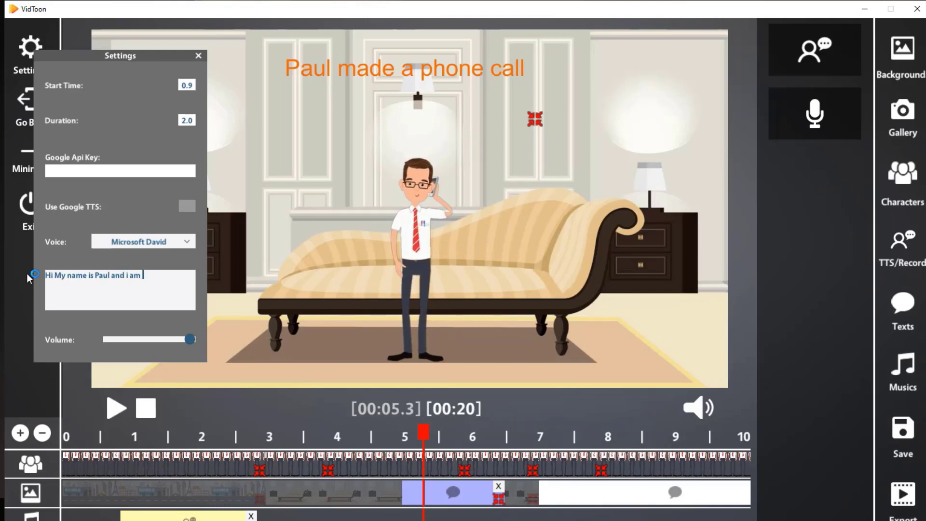
pyautogui.write('worker')
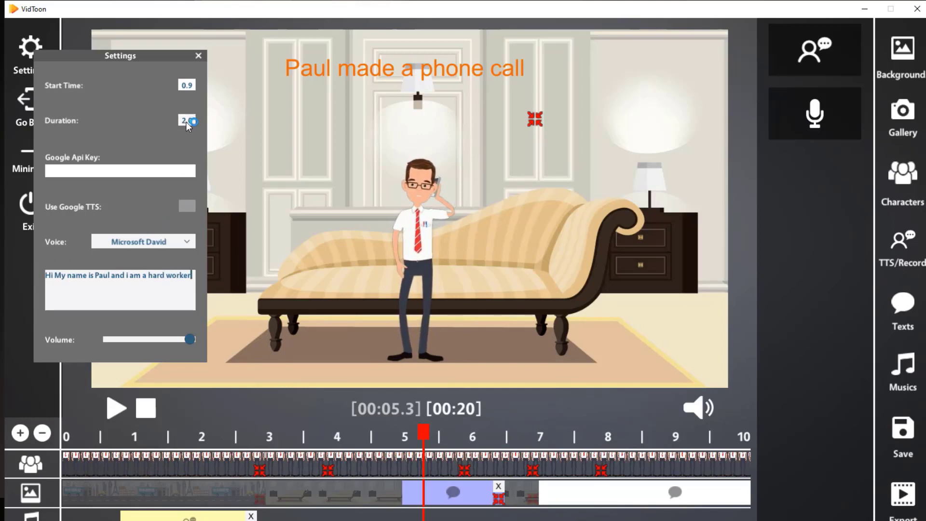
# Set the voiceover clip's start time to 1 and close its settings
pyautogui.click(187, 86)
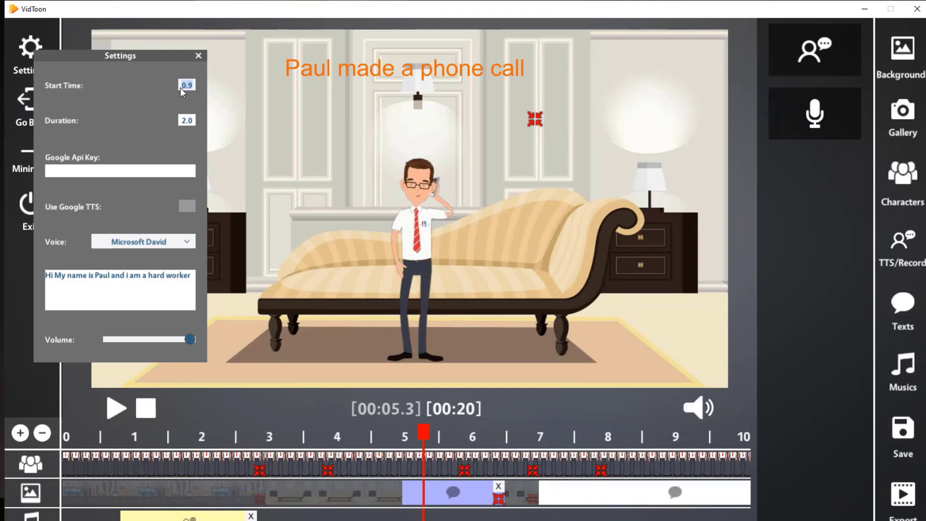
pyautogui.press('Return')
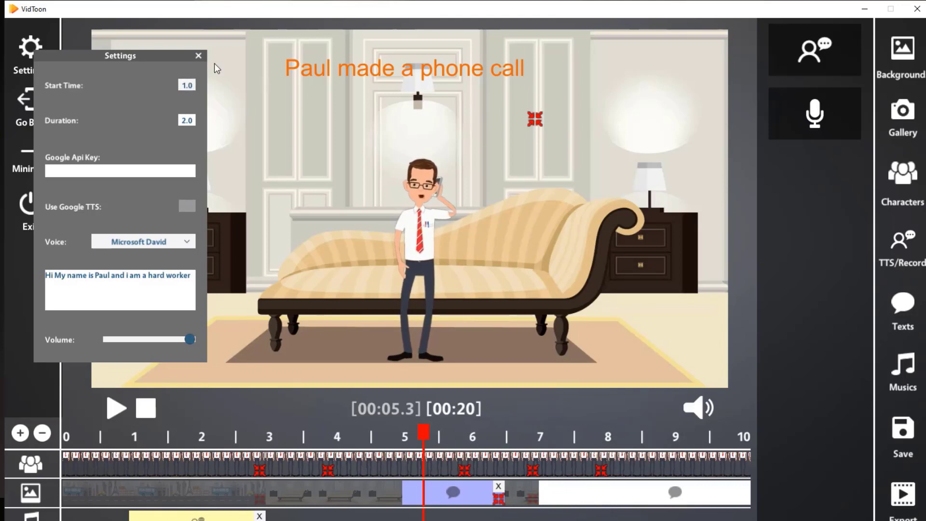
pyautogui.click(198, 56)
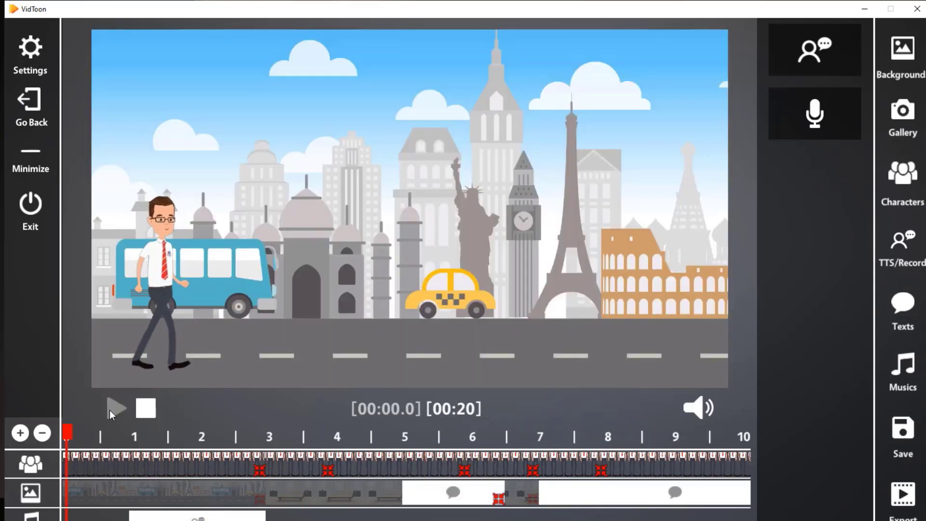
# Play the video from the start to check the voiceover, then preview the remaining scenes
pyautogui.click(110, 414)
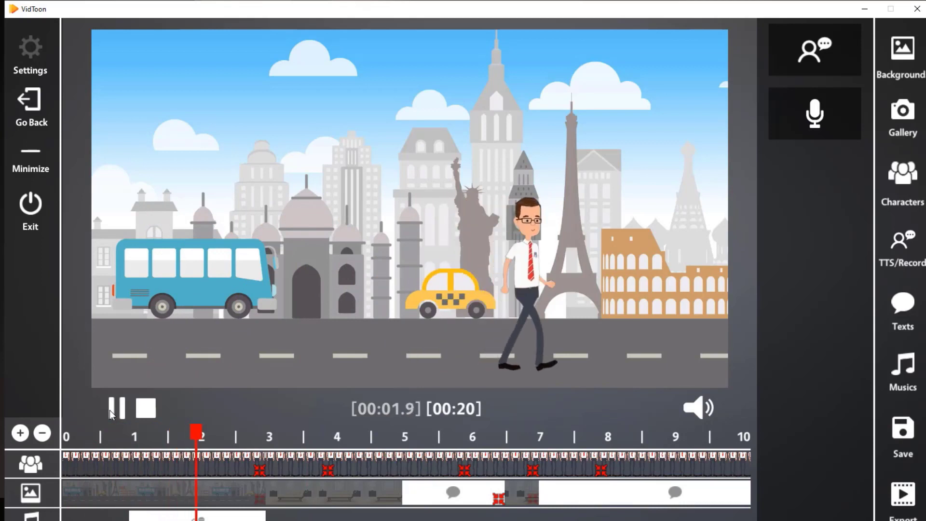
pyautogui.click(114, 408)
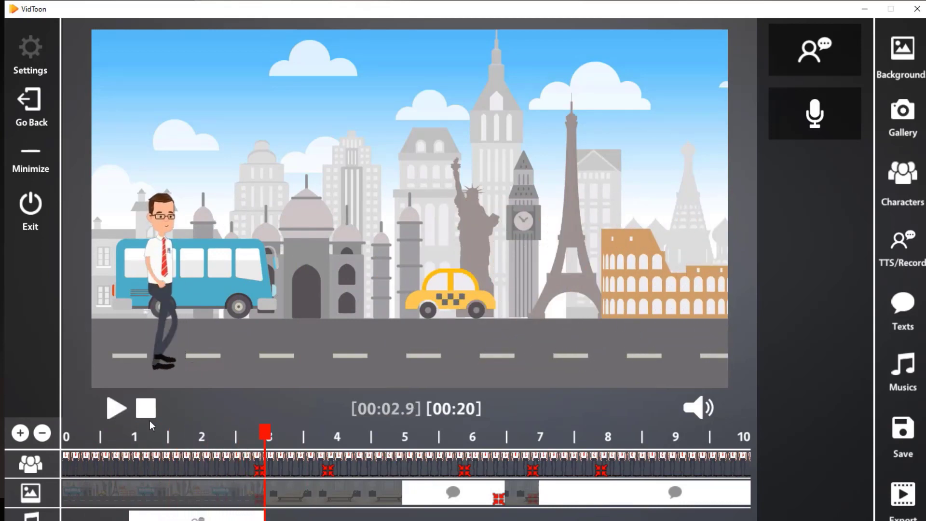
pyautogui.click(111, 436)
pyautogui.moveTo(247, 438); pyautogui.dragTo(371, 436)
pyautogui.click(115, 409)
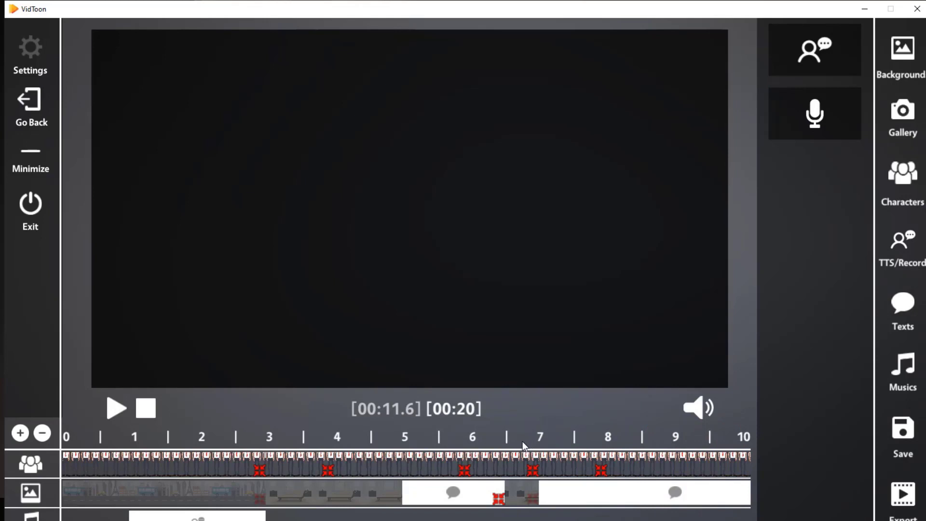
# Delete the text-to-speech clip from the timeline
pyautogui.click(250, 517)
pyautogui.click(260, 516)
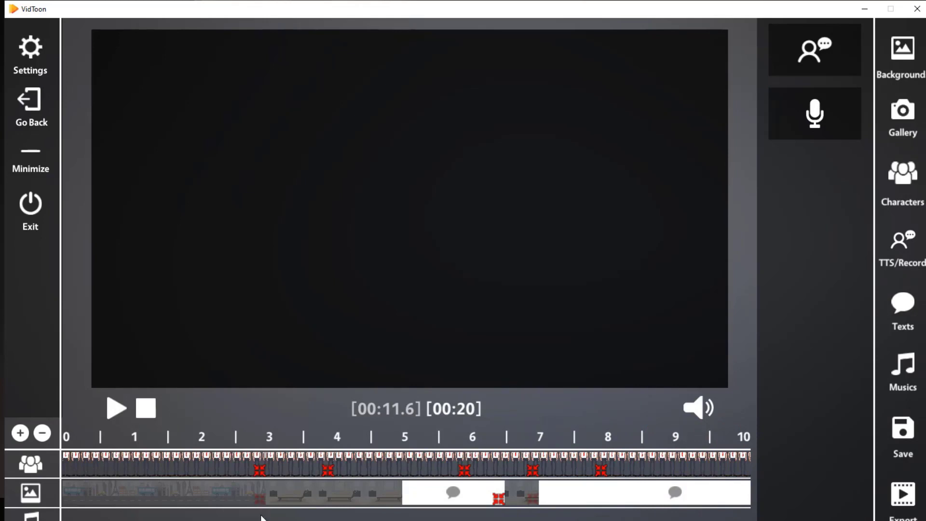
# Return the playhead to the start and add the BuildingWorker character to the character track over the city scene
pyautogui.click(440, 442)
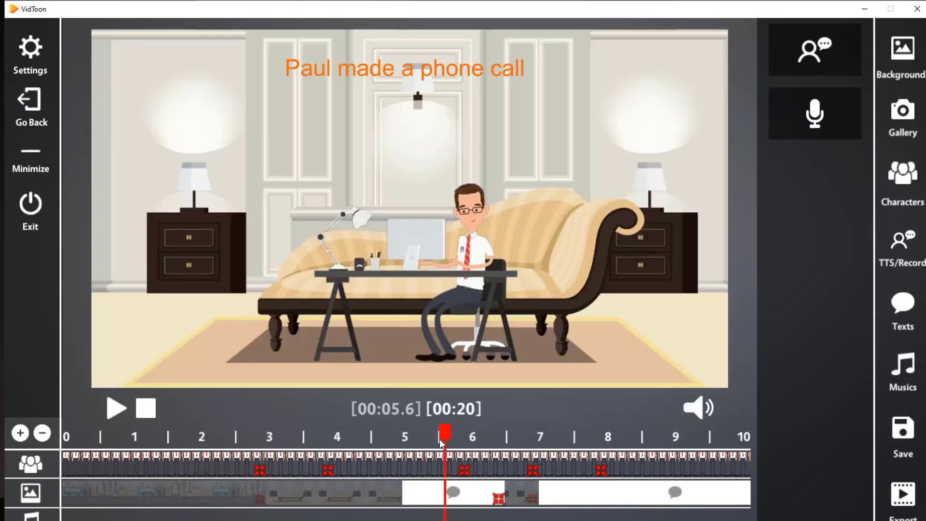
pyautogui.moveTo(106, 436); pyautogui.dragTo(41, 428)
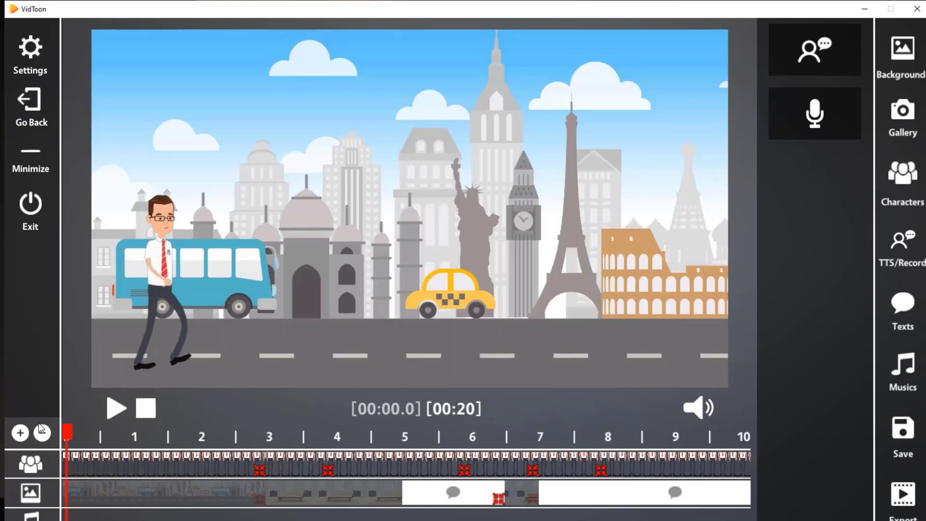
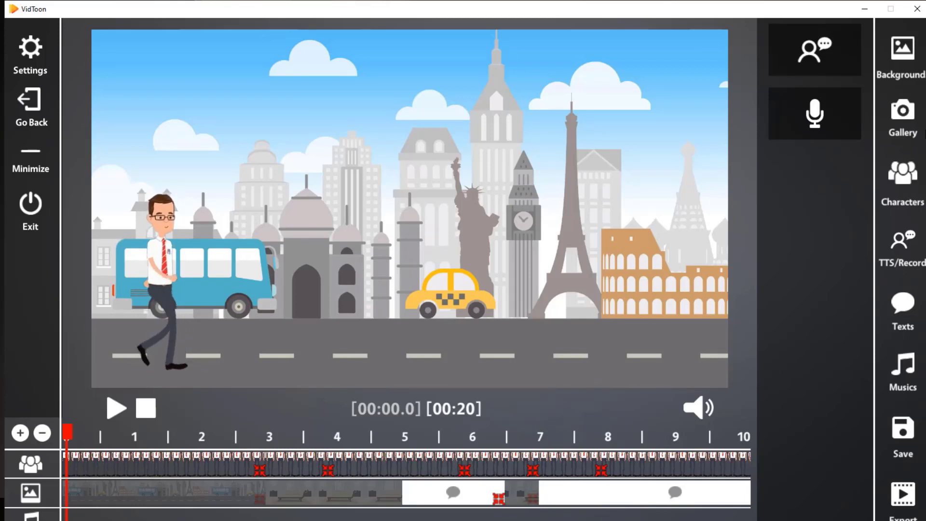
pyautogui.click(897, 186)
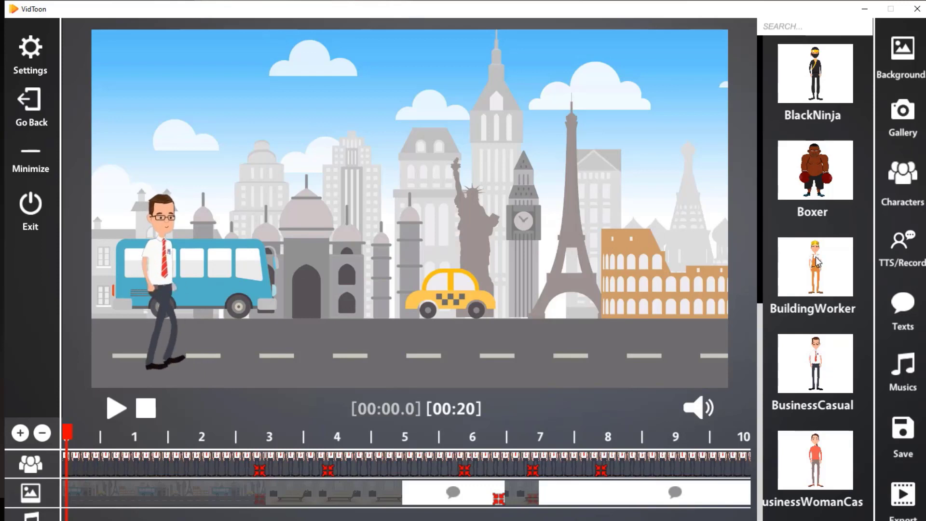
pyautogui.moveTo(815, 261); pyautogui.dragTo(94, 504)
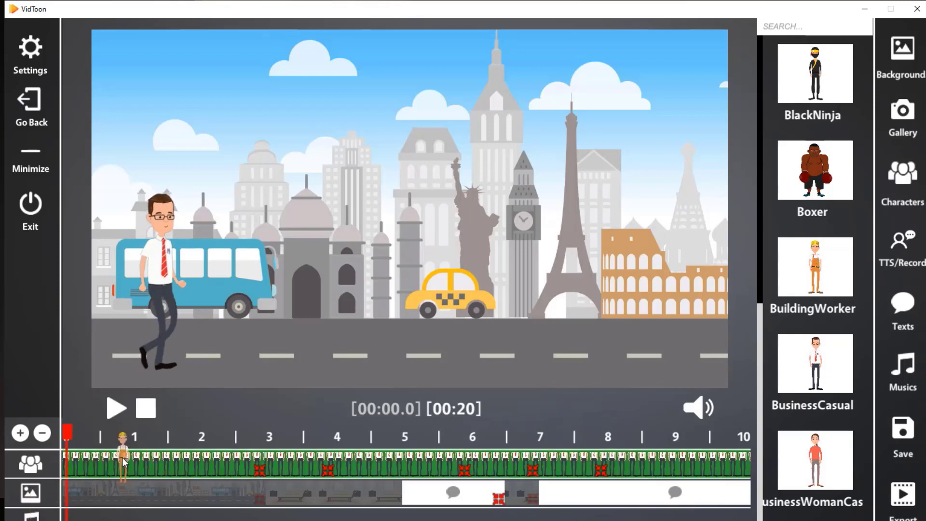
pyautogui.moveTo(122, 457); pyautogui.dragTo(122, 457)
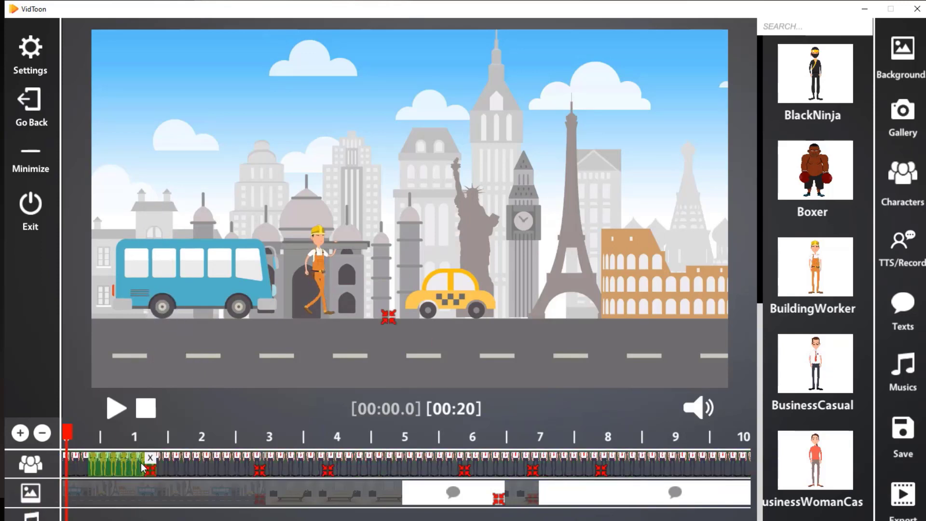
# Set the BuildingWorker's start time to 0 and duration to 3, and turn on looping for its animation
pyautogui.click(31, 53)
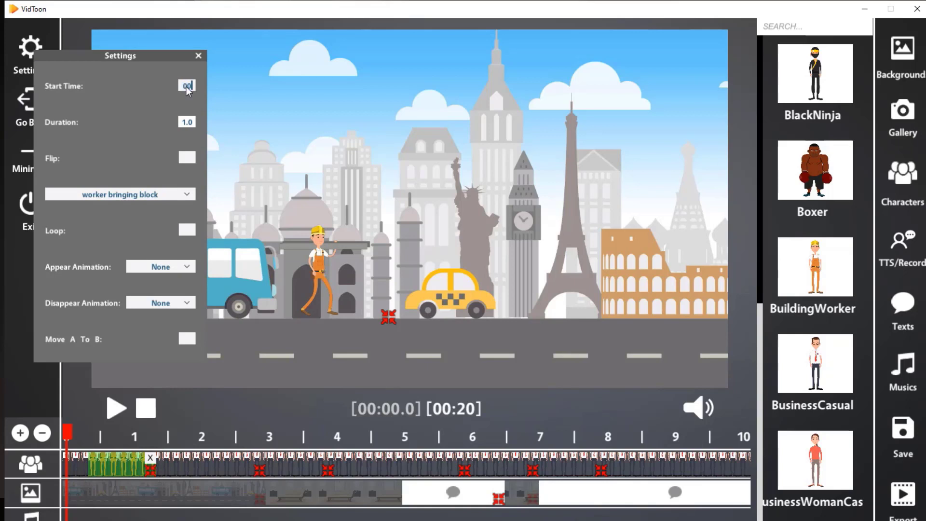
pyautogui.click(187, 124)
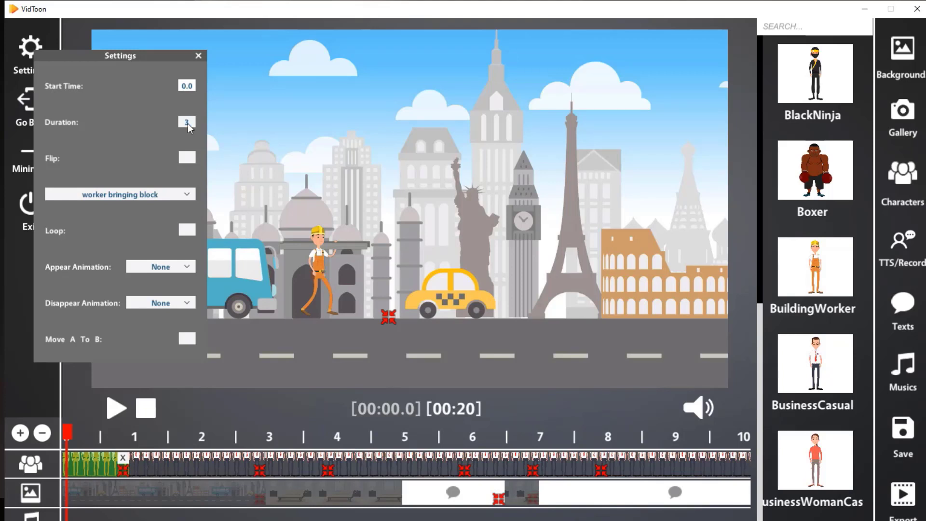
pyautogui.press('Return')
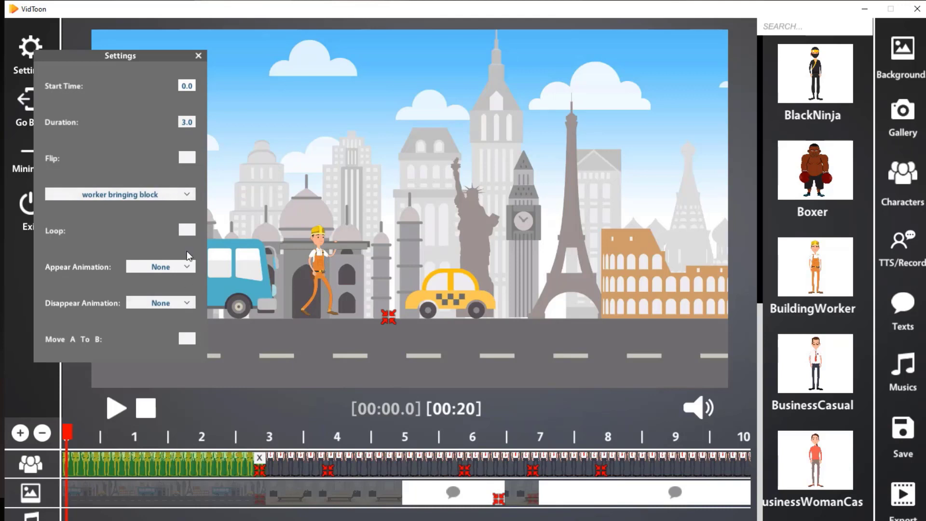
pyautogui.click(187, 233)
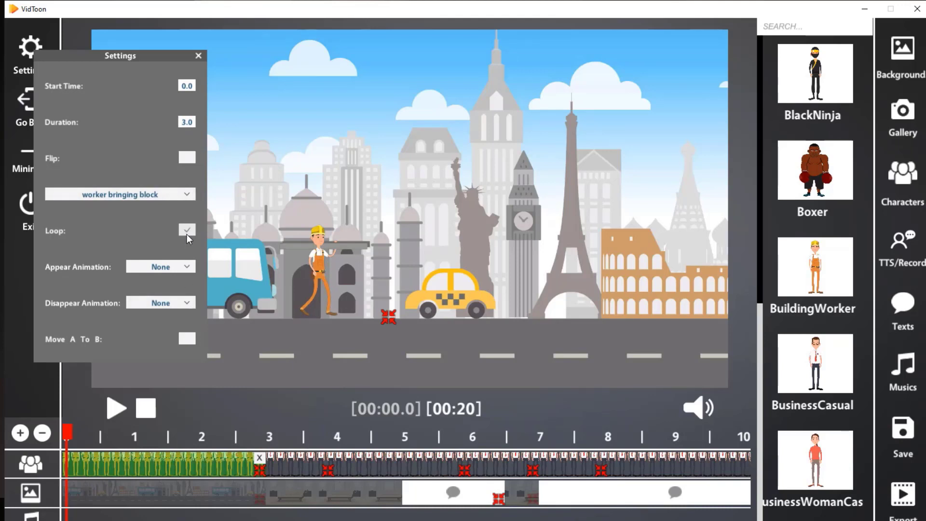
# Turn on Move A To B for the worker, ending at the scene's right edge, and enlarge and place the worker in front of the bus
pyautogui.click(184, 340)
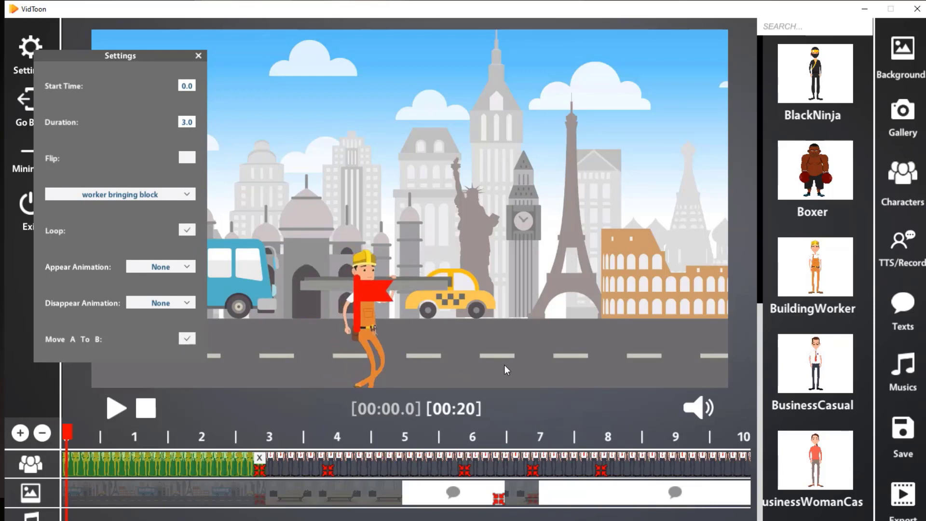
pyautogui.moveTo(380, 343); pyautogui.dragTo(367, 296)
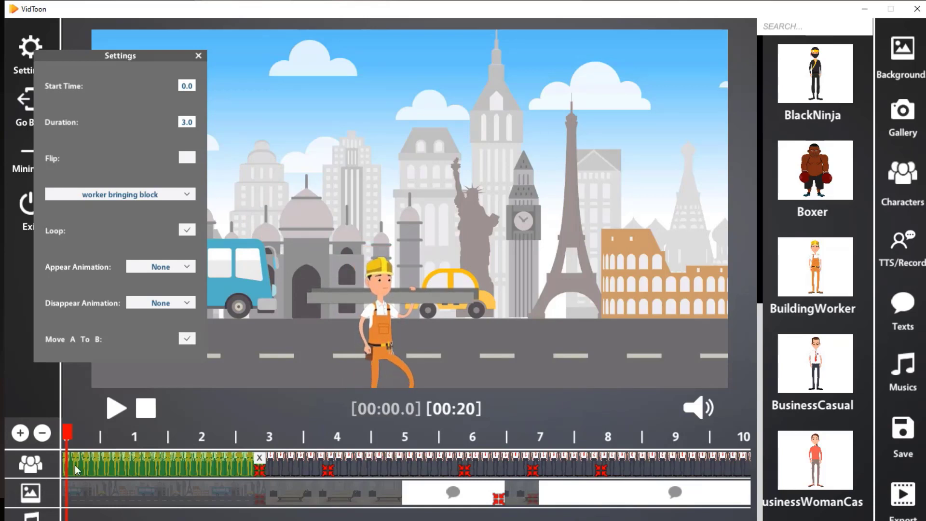
pyautogui.click(123, 462)
pyautogui.moveTo(333, 263)
pyautogui.mouseDown()
pyautogui.moveTo(290, 228)
pyautogui.moveTo(284, 248)
pyautogui.mouseUp()
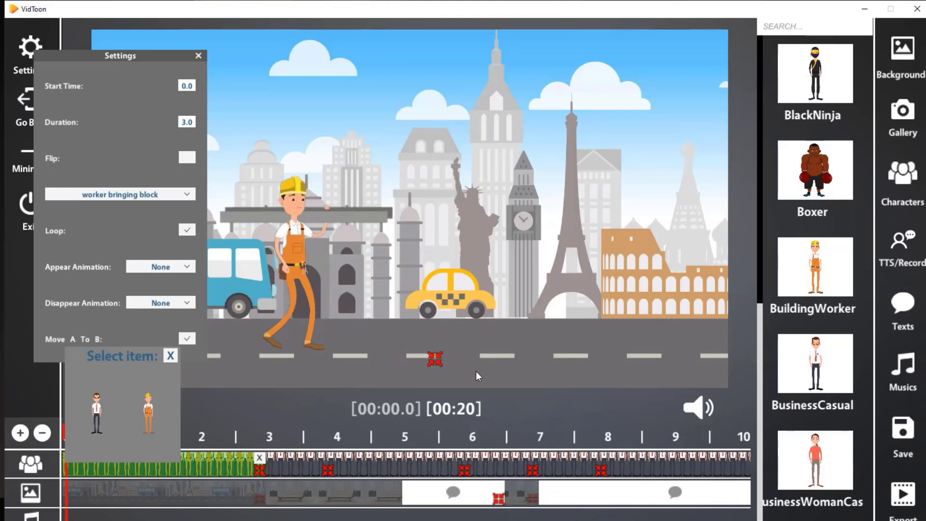
pyautogui.moveTo(435, 362); pyautogui.dragTo(479, 378)
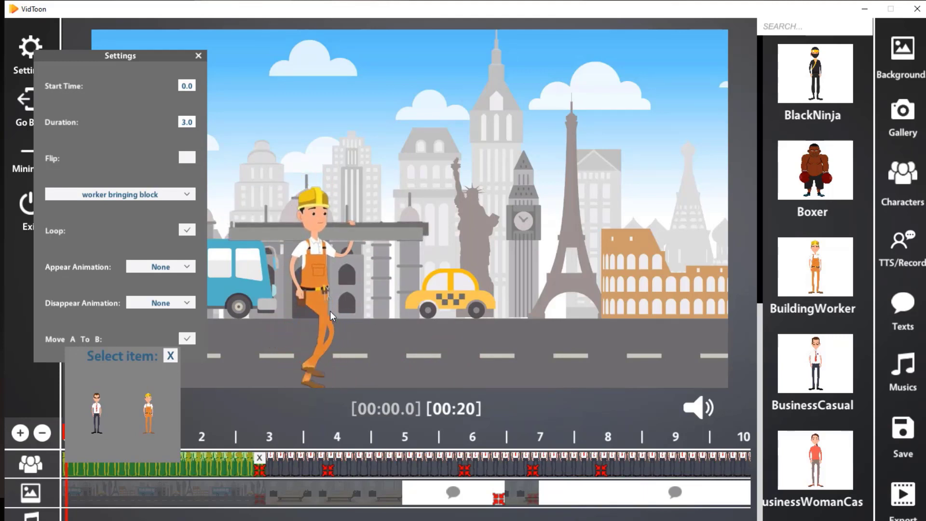
pyautogui.moveTo(292, 302); pyautogui.dragTo(251, 302)
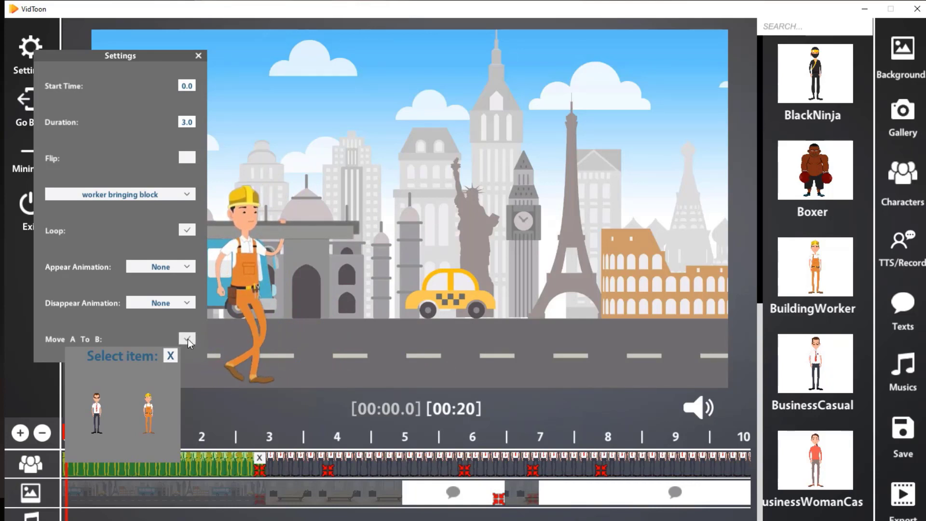
pyautogui.click(198, 56)
pyautogui.click(170, 355)
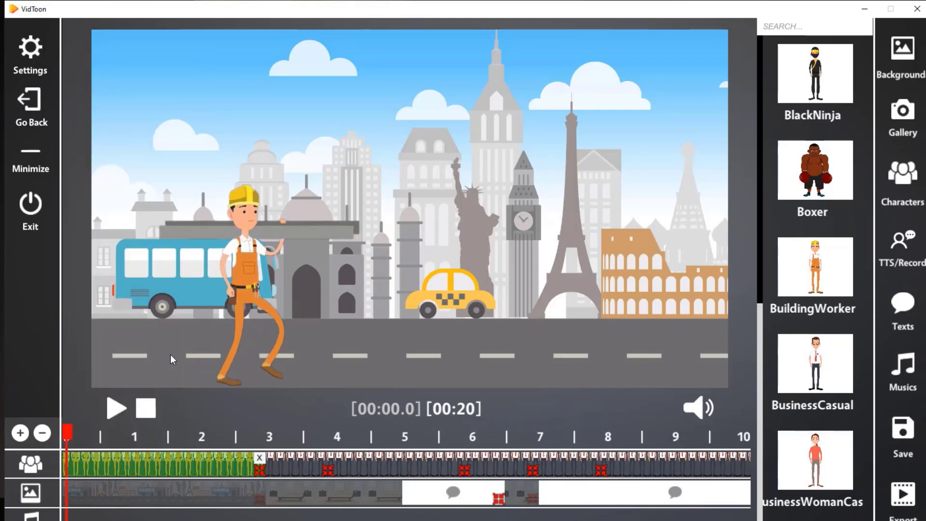
# Select the BuildingWorker among the overlapping character clips and check its movement end point
pyautogui.click(211, 471)
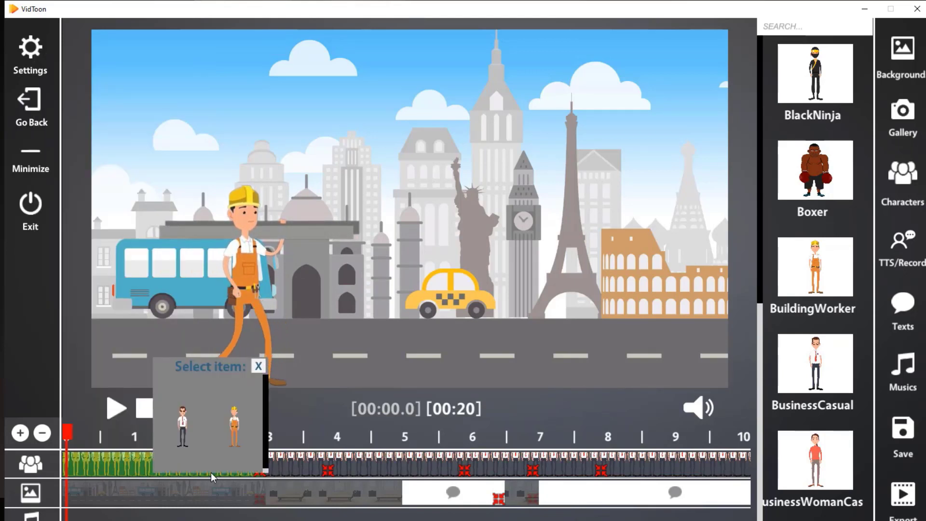
pyautogui.click(245, 427)
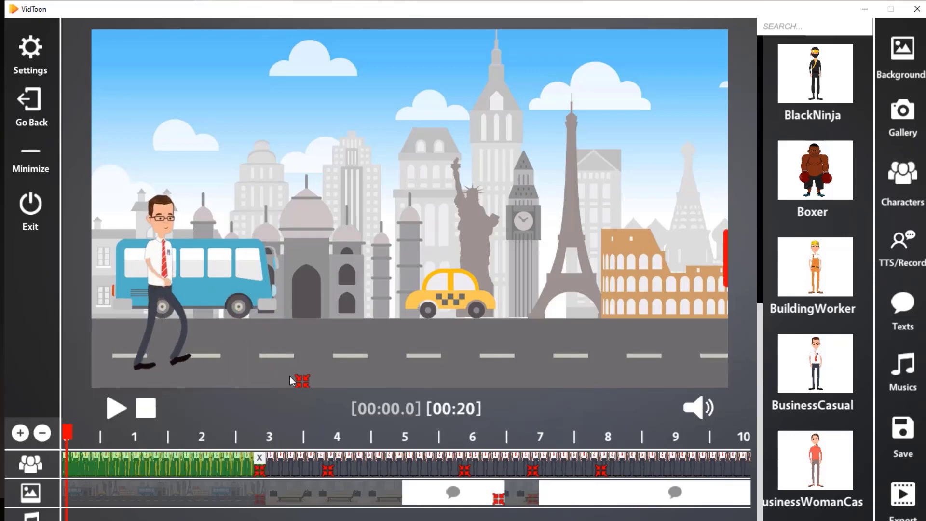
pyautogui.click(153, 461)
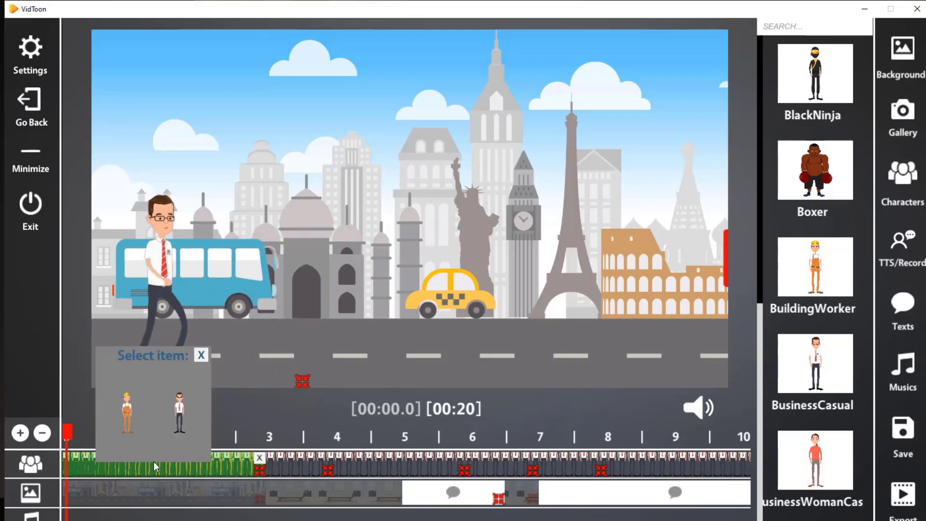
pyautogui.click(128, 413)
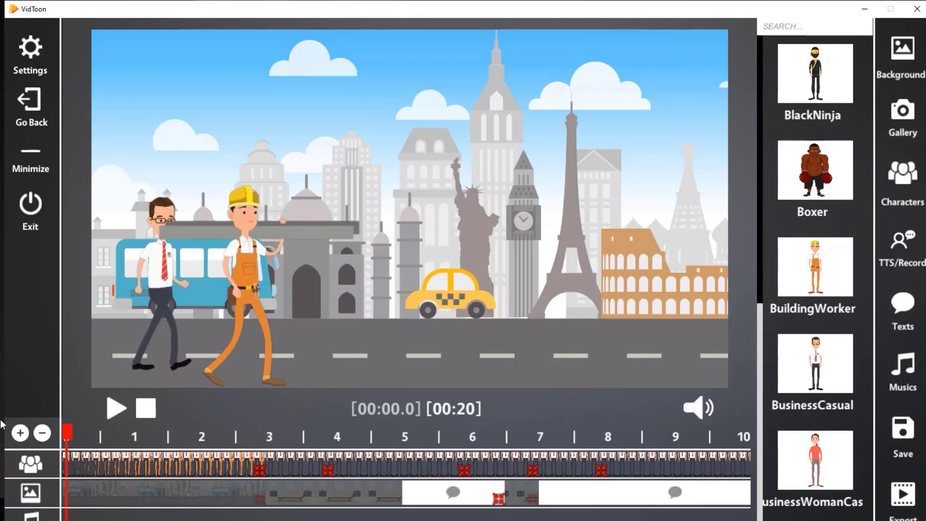
# Preview the city scene and inspect the overlapping worker and businessman clips on the character track
pyautogui.click(116, 410)
pyautogui.click(115, 410)
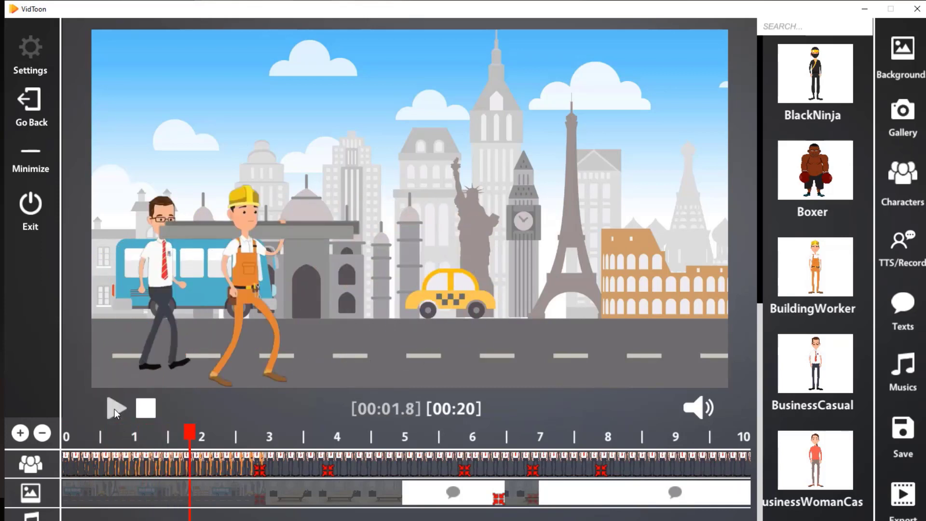
pyautogui.click(254, 470)
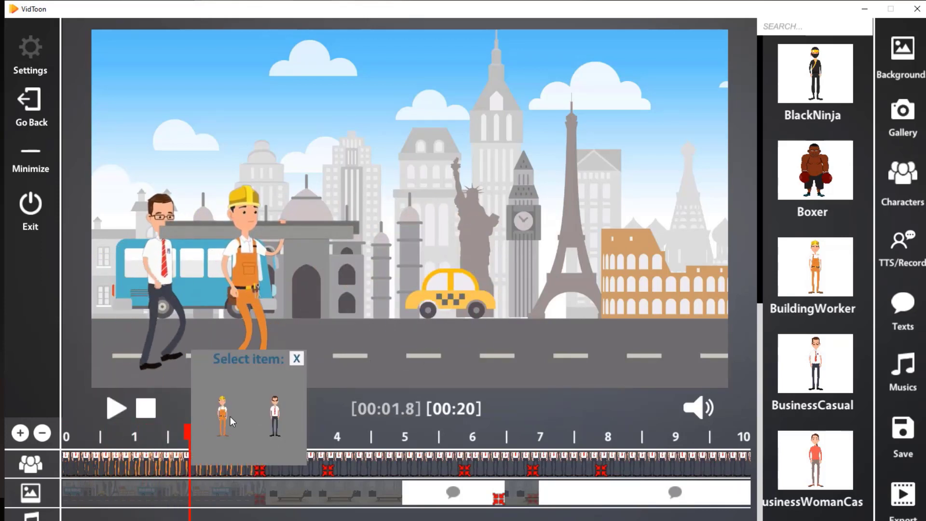
pyautogui.click(227, 415)
pyautogui.click(238, 473)
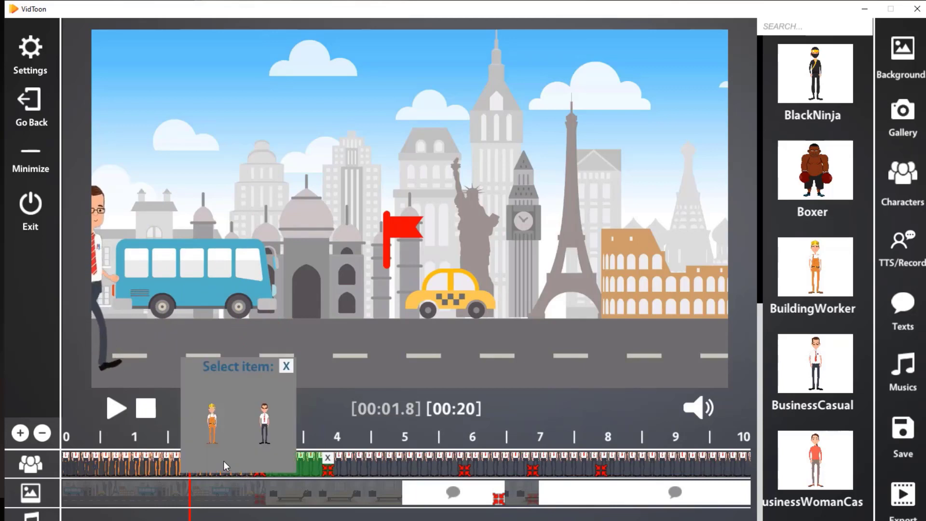
pyautogui.click(204, 421)
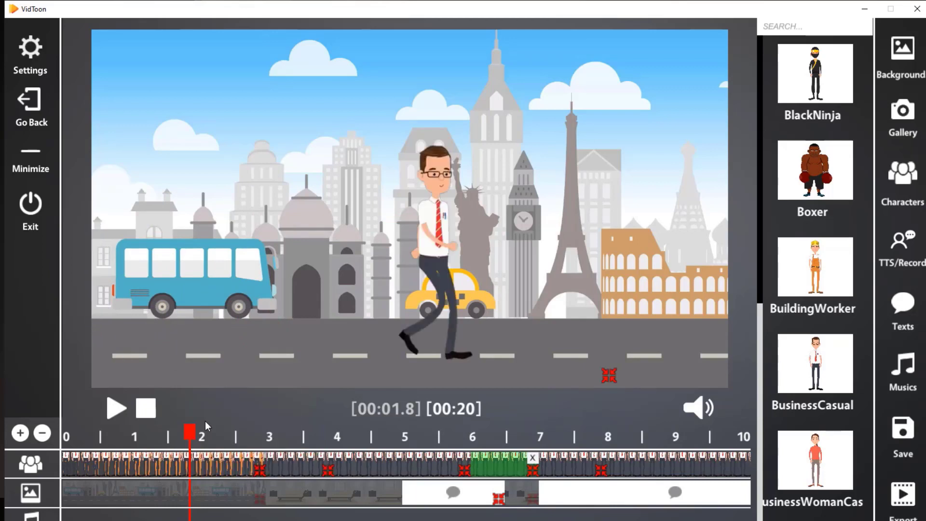
pyautogui.click(170, 456)
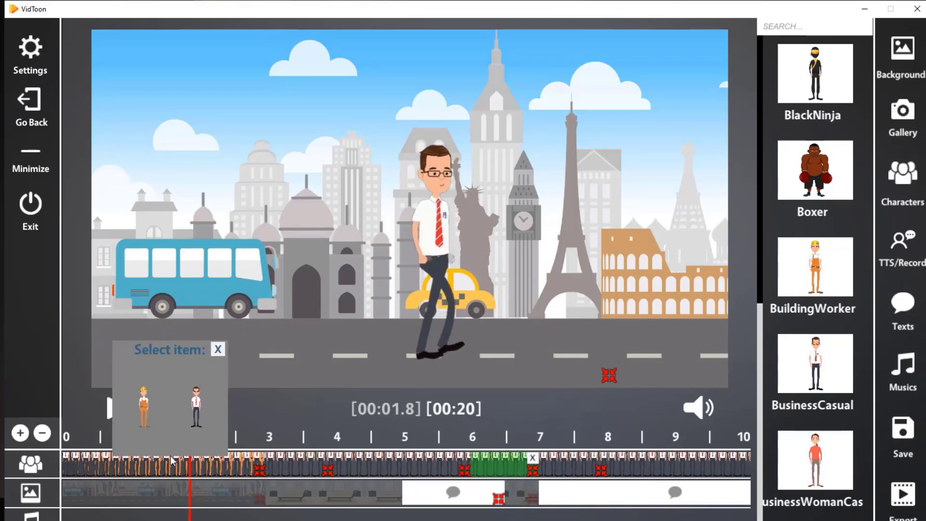
pyautogui.click(218, 349)
pyautogui.click(295, 462)
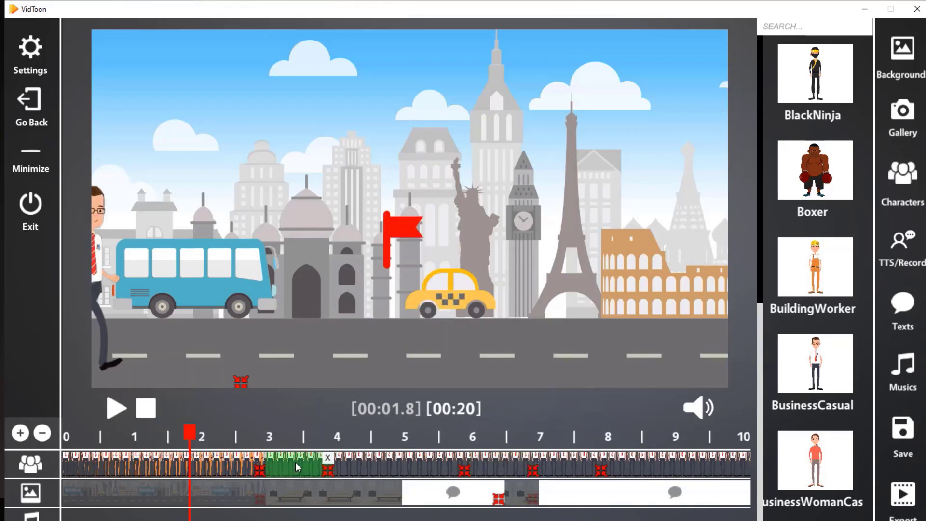
pyautogui.click(264, 435)
pyautogui.moveTo(265, 435); pyautogui.dragTo(186, 436)
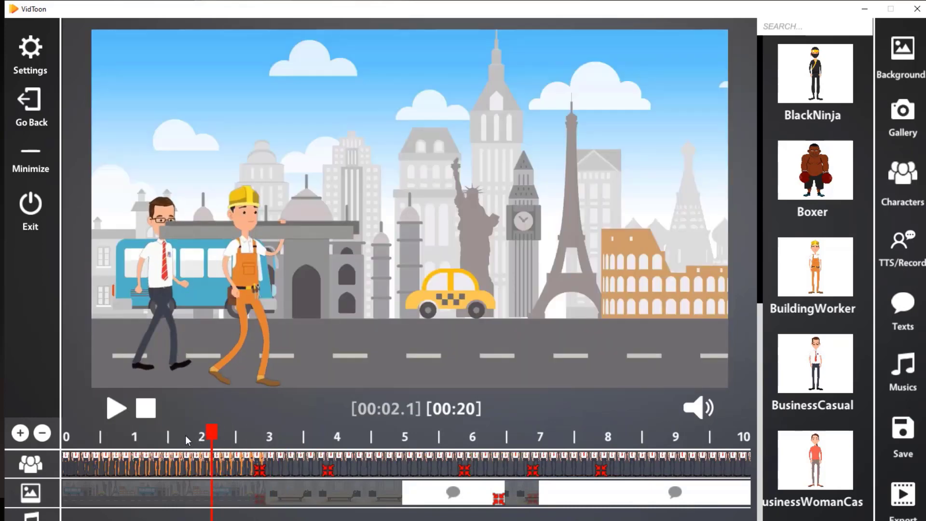
pyautogui.click(218, 453)
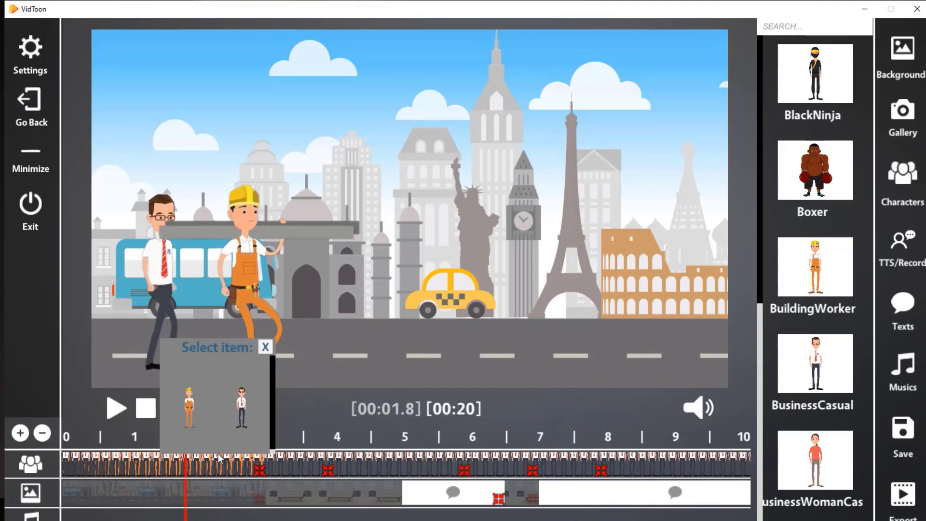
pyautogui.click(295, 466)
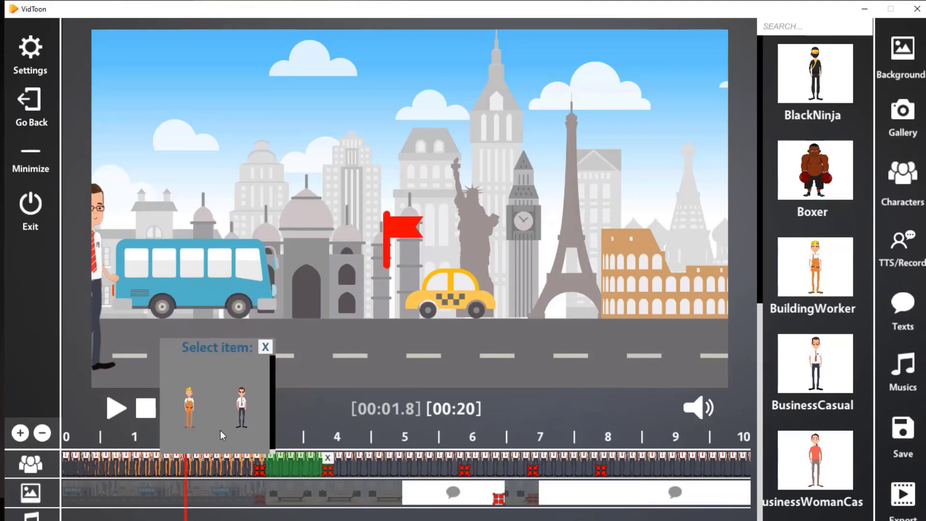
pyautogui.click(266, 347)
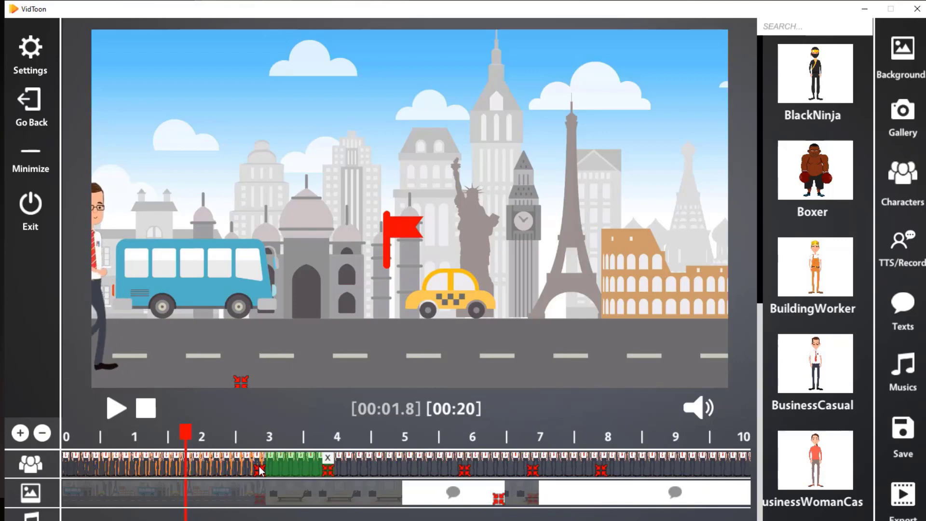
# Slide the businessman's overlapping city clip later on the character track to uncover the BuildingWorker's clip
pyautogui.moveTo(365, 468)
pyautogui.mouseDown()
pyautogui.moveTo(320, 477)
pyautogui.moveTo(232, 470)
pyautogui.mouseUp()
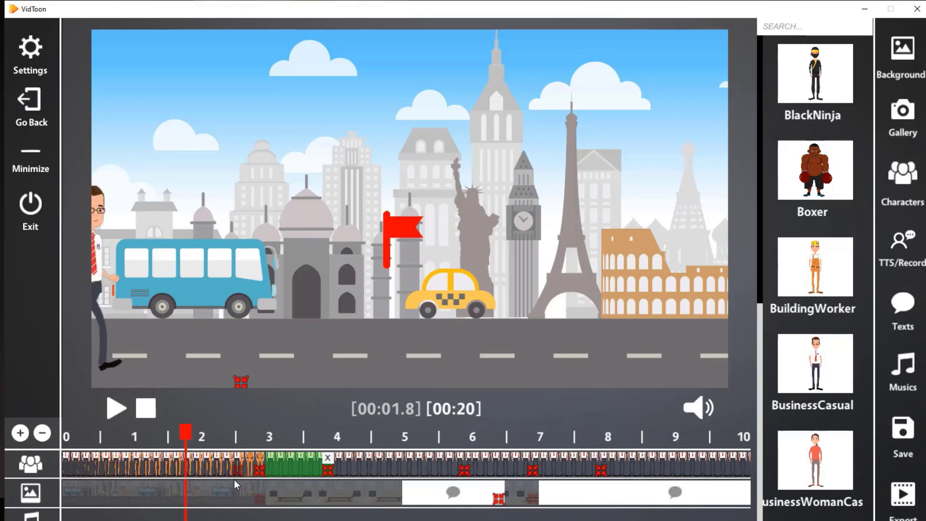
pyautogui.click(210, 471)
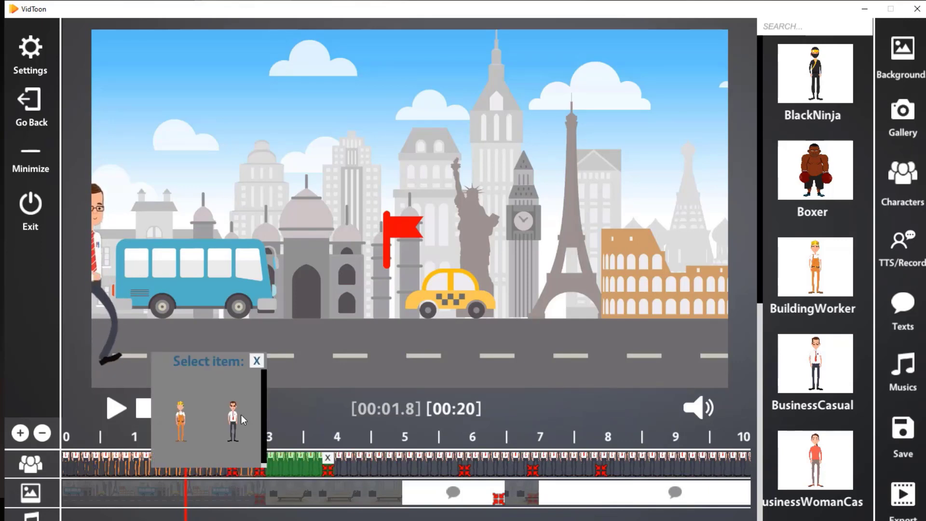
pyautogui.click(203, 468)
pyautogui.click(360, 474)
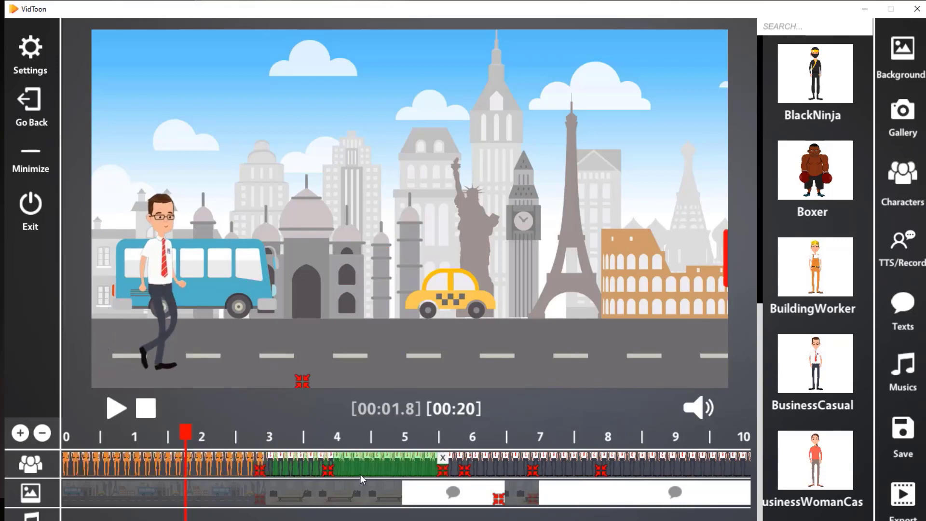
# Check the BuildingWorker clip's settings, then replace it with a new BuildingWorker placed over the rear of the bus
pyautogui.click(234, 467)
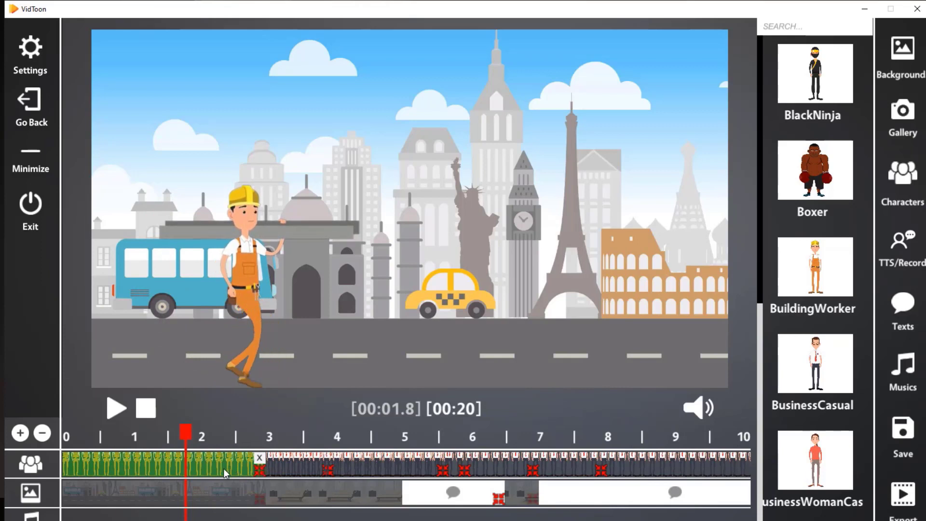
pyautogui.click(37, 48)
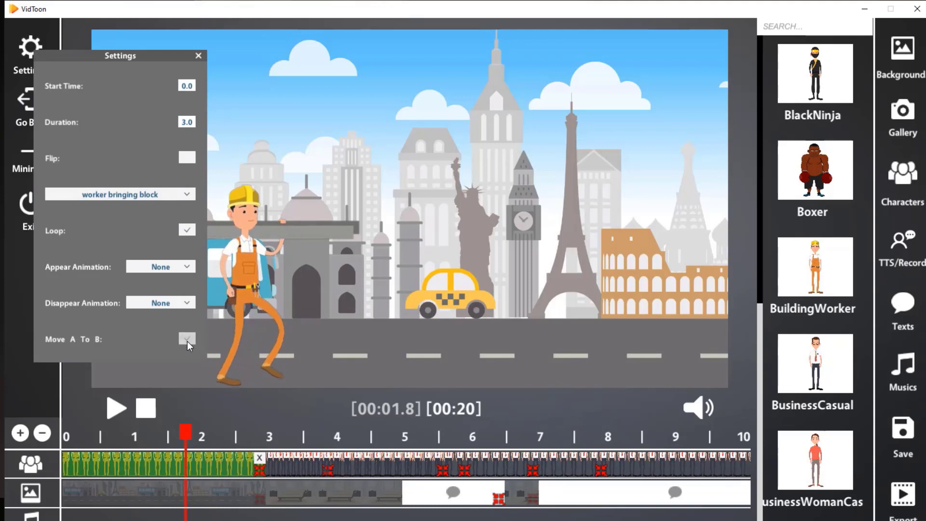
pyautogui.click(203, 54)
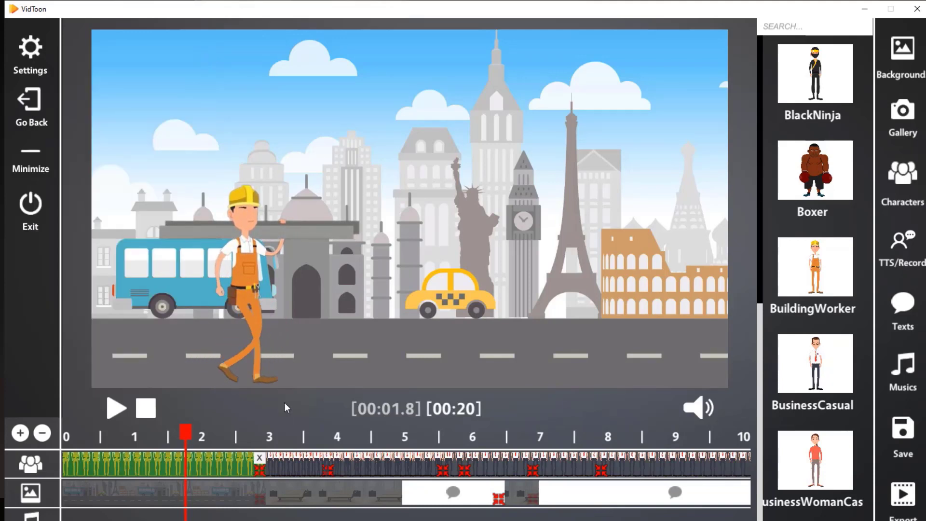
pyautogui.click(259, 457)
pyautogui.moveTo(822, 277); pyautogui.dragTo(190, 453)
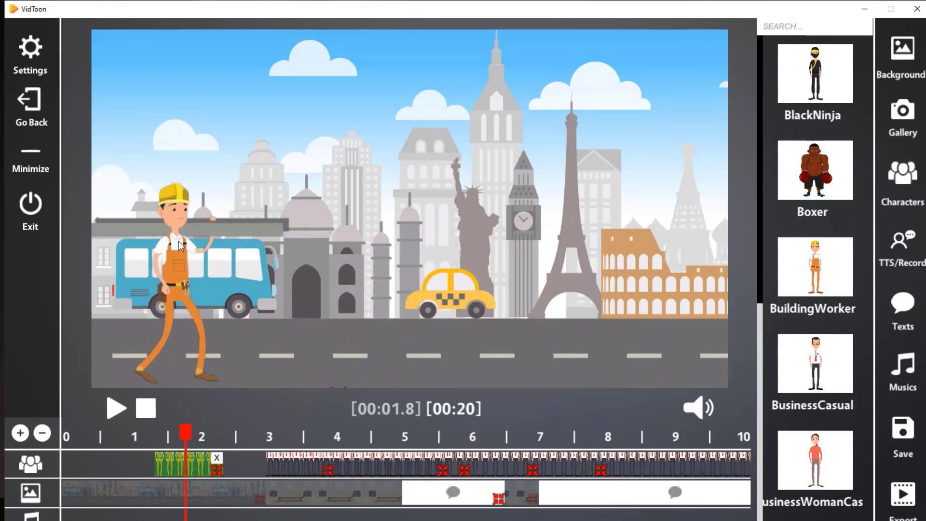
pyautogui.moveTo(181, 242); pyautogui.dragTo(156, 246)
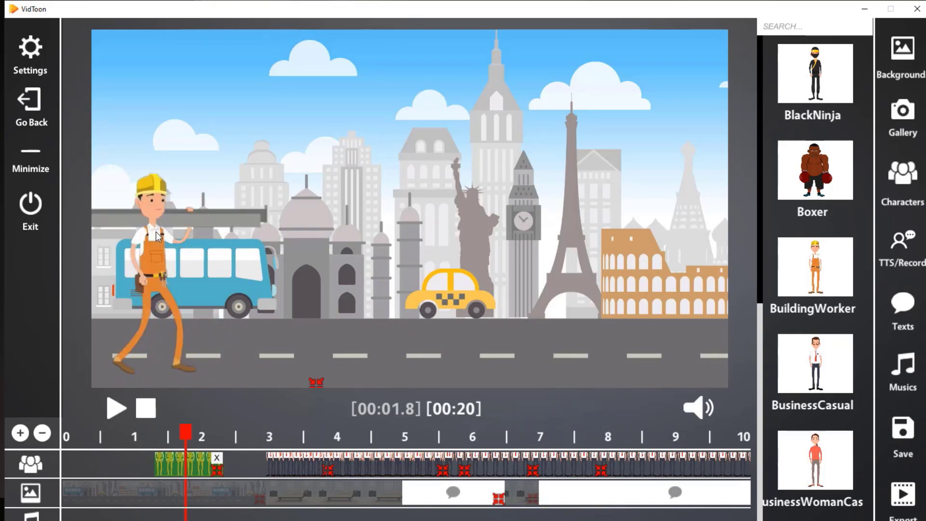
# Set the new BuildingWorker's start time to 0 and its duration to 3
pyautogui.click(35, 58)
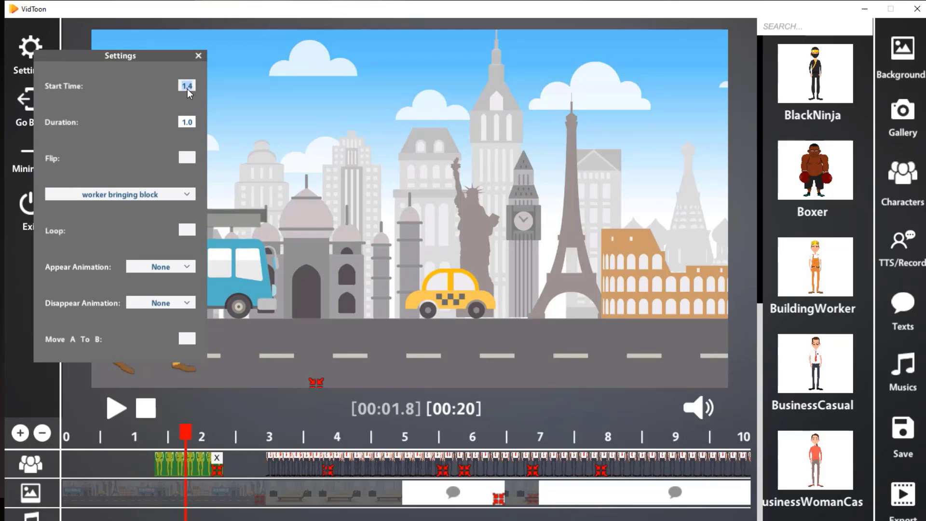
pyautogui.write('00')
pyautogui.doubleClick(189, 123)
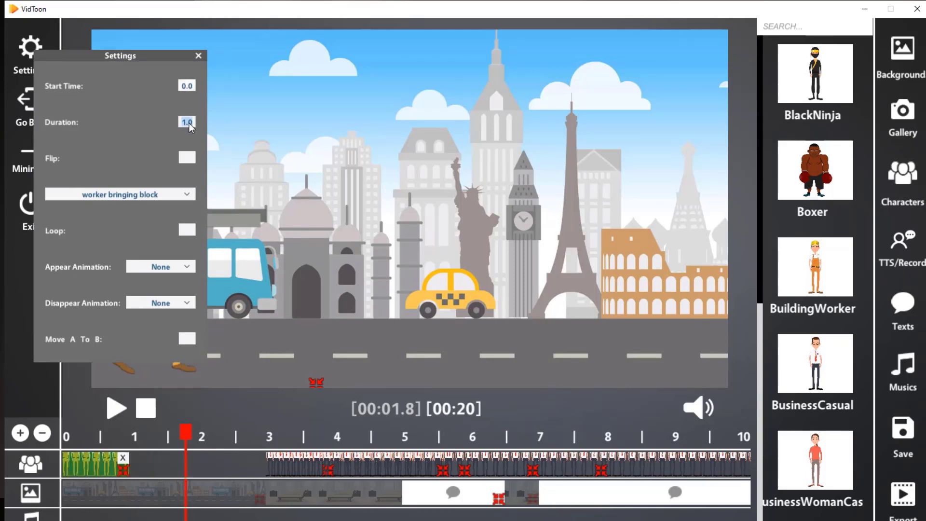
pyautogui.write('3')
pyautogui.press('Return')
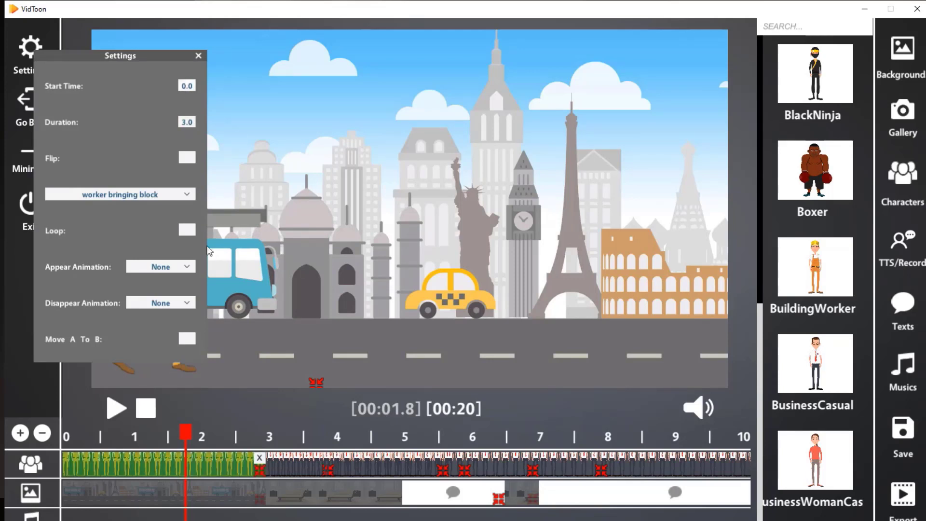
# Turn on Loop and Move A To B for the BuildingWorker, with the movement ending at the scene's right edge
pyautogui.click(187, 229)
pyautogui.click(186, 338)
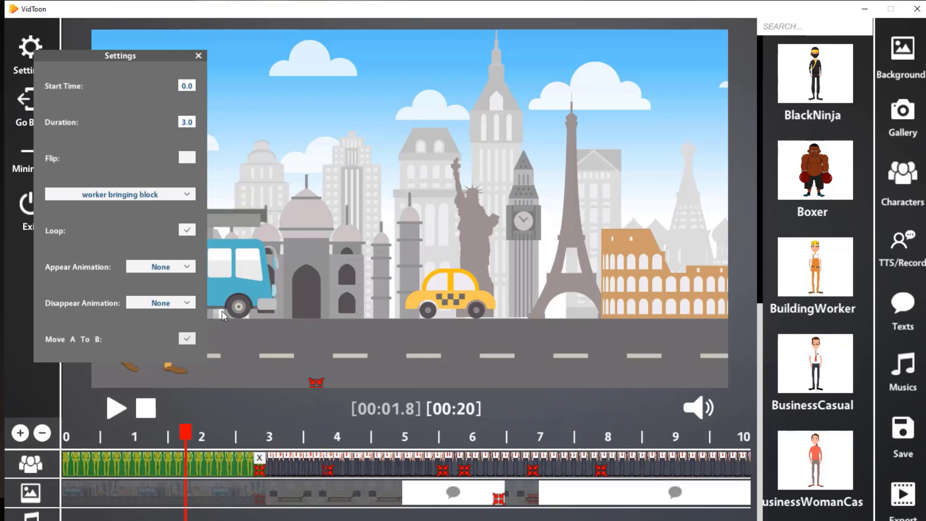
pyautogui.click(198, 56)
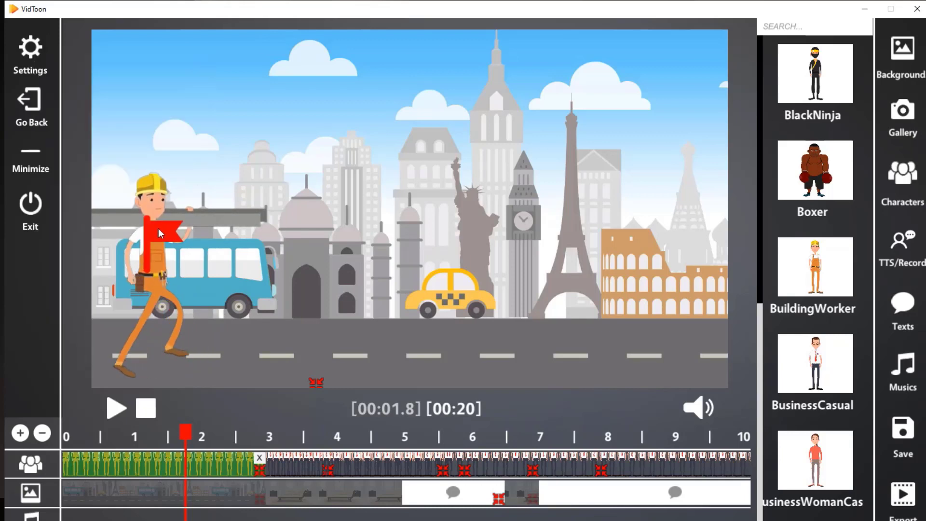
pyautogui.moveTo(158, 228); pyautogui.dragTo(669, 215)
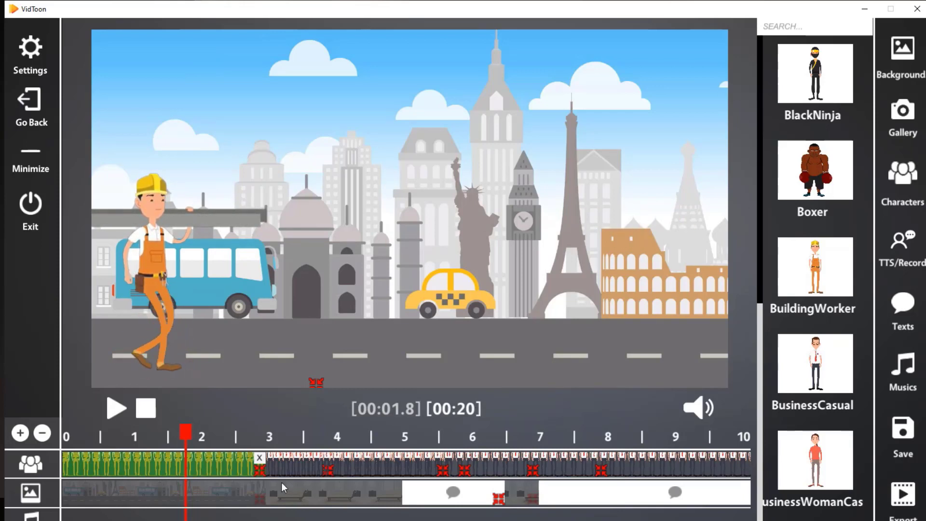
# Move the businessman's city clip back to the start of the character track, overlapping the BuildingWorker's clip
pyautogui.click(352, 465)
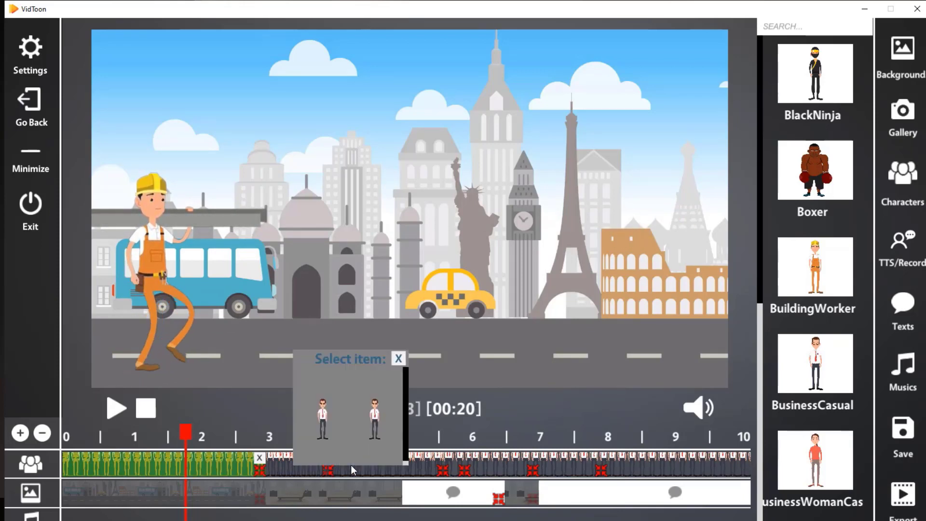
pyautogui.click(378, 466)
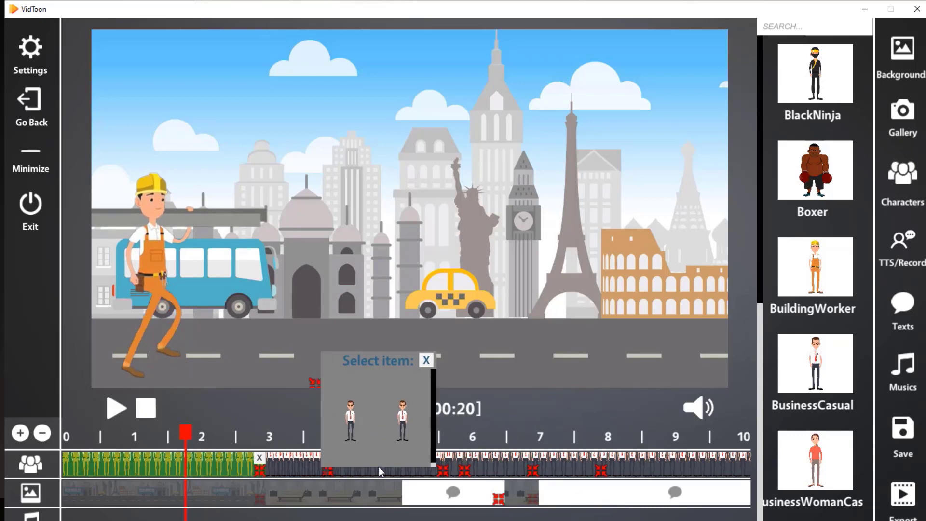
pyautogui.click(412, 468)
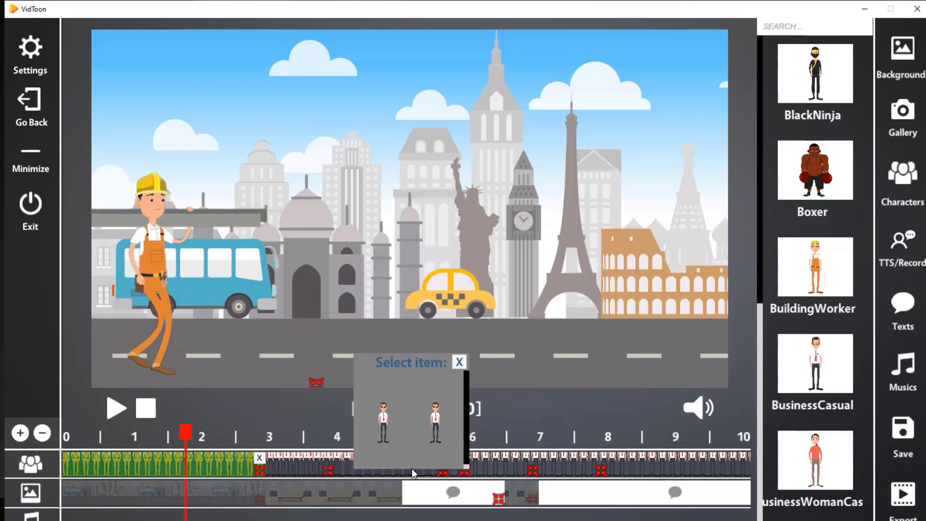
pyautogui.click(313, 459)
pyautogui.moveTo(353, 463); pyautogui.dragTo(183, 458)
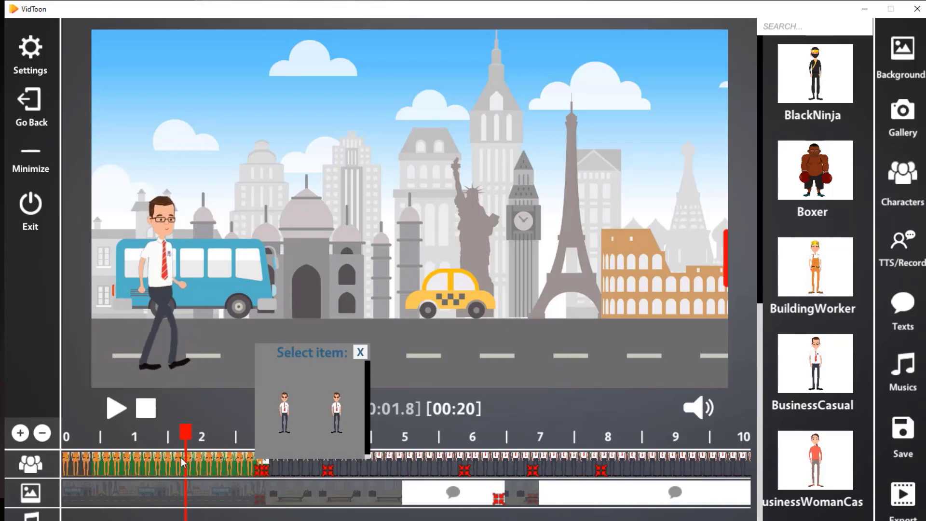
pyautogui.click(121, 456)
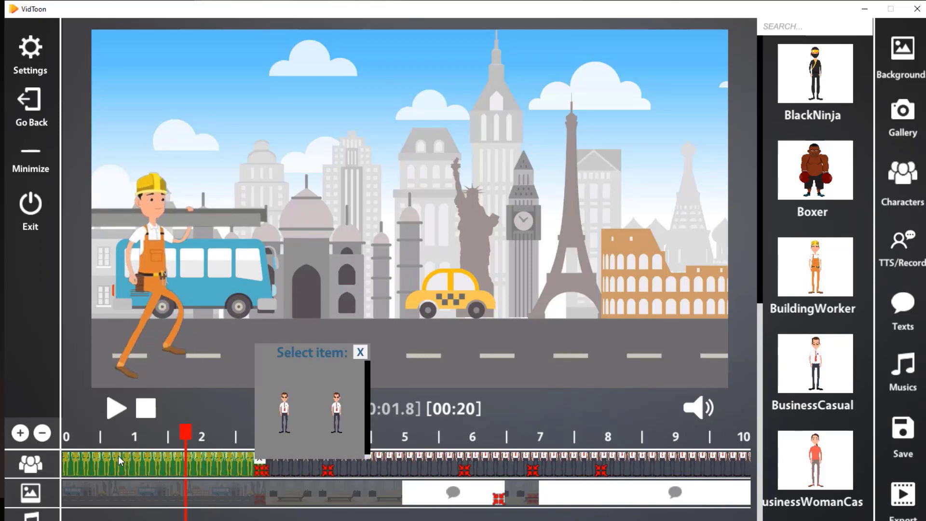
pyautogui.click(360, 352)
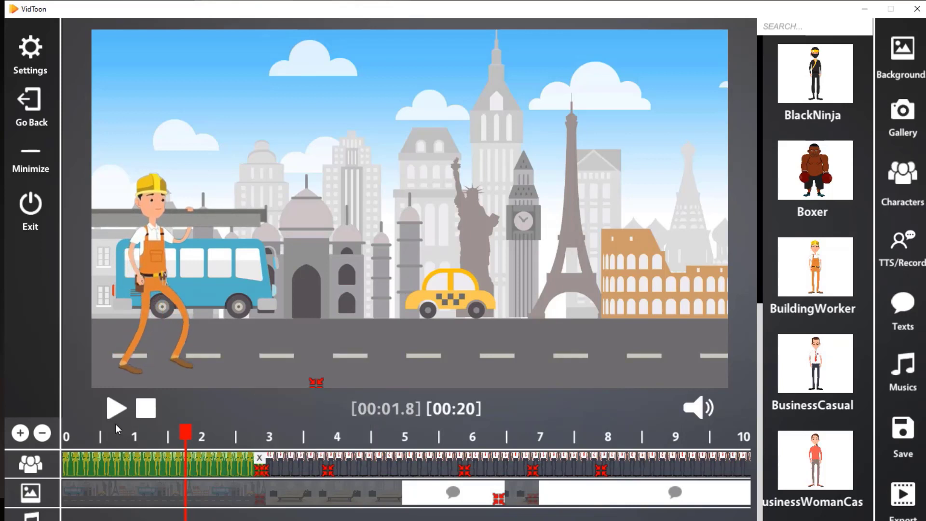
# Return the playhead to the start and preview both characters walking through the city scene
pyautogui.moveTo(191, 439); pyautogui.dragTo(68, 434)
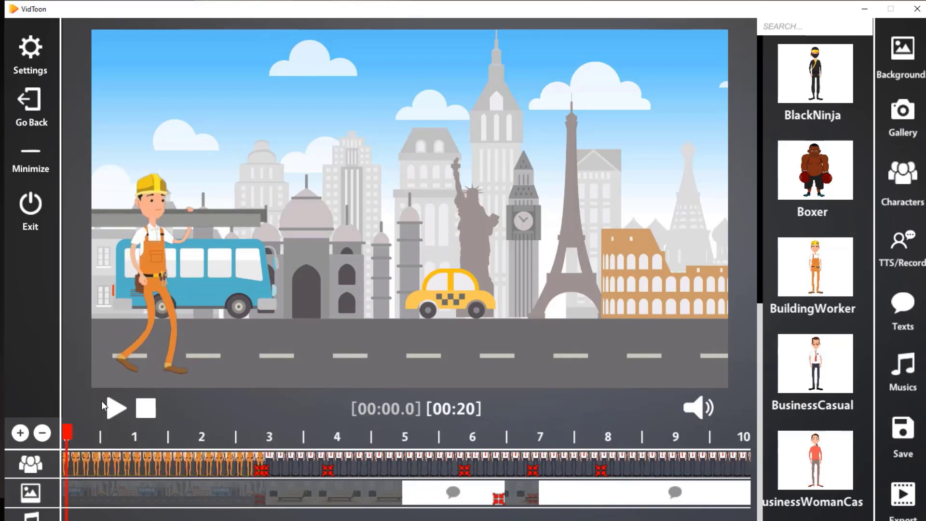
pyautogui.click(115, 408)
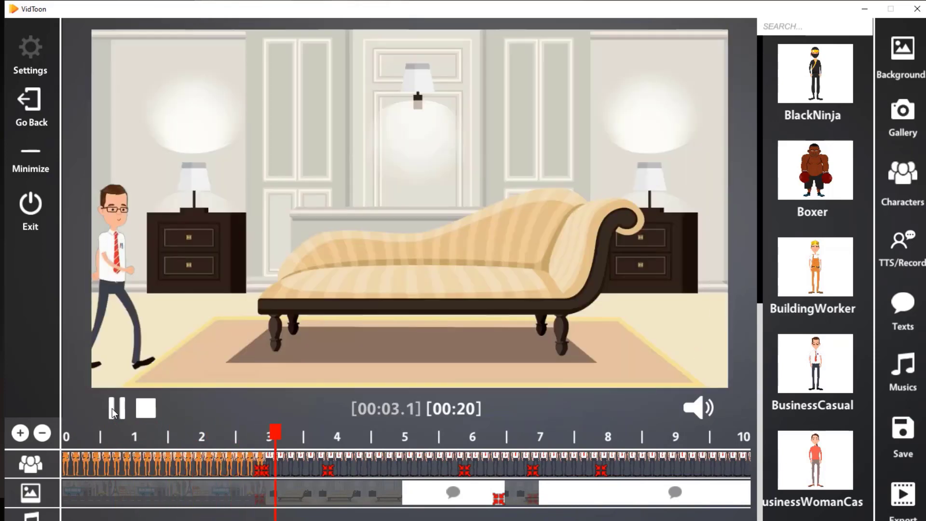
pyautogui.click(115, 408)
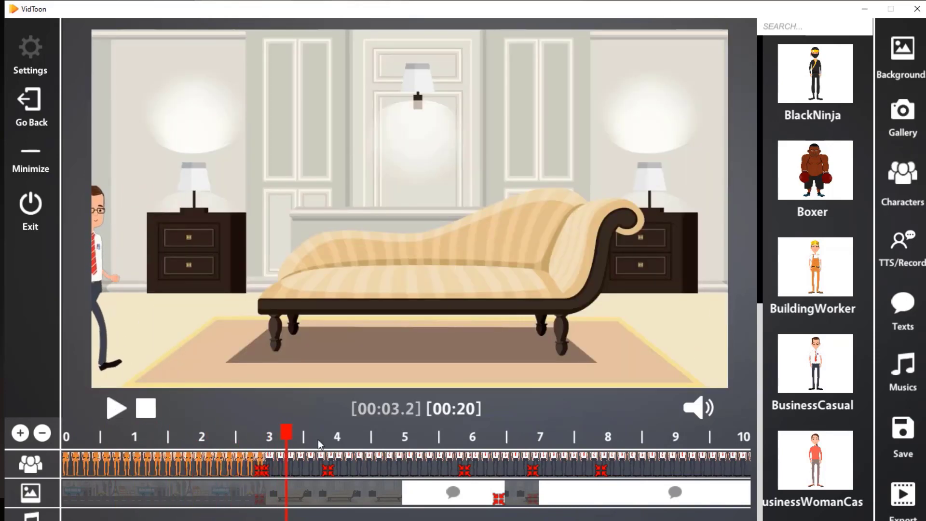
pyautogui.moveTo(287, 432); pyautogui.dragTo(47, 436)
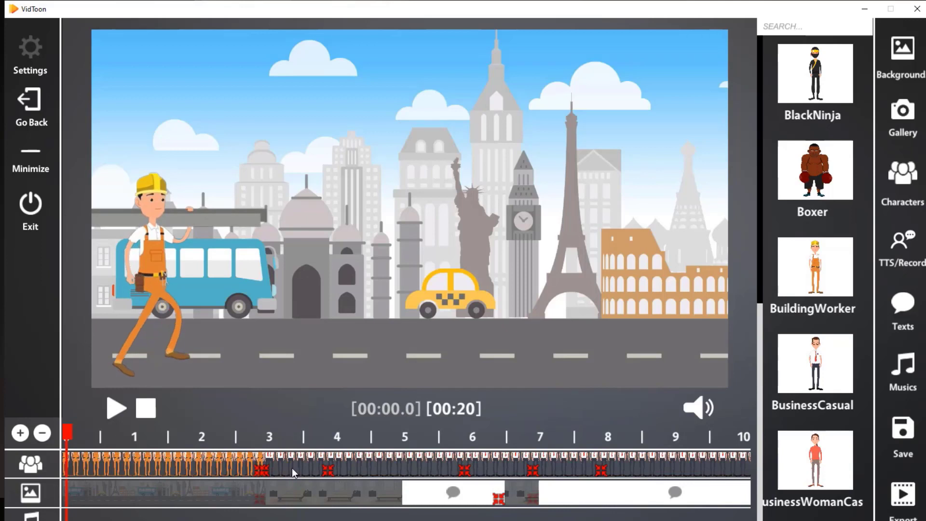
pyautogui.click(115, 411)
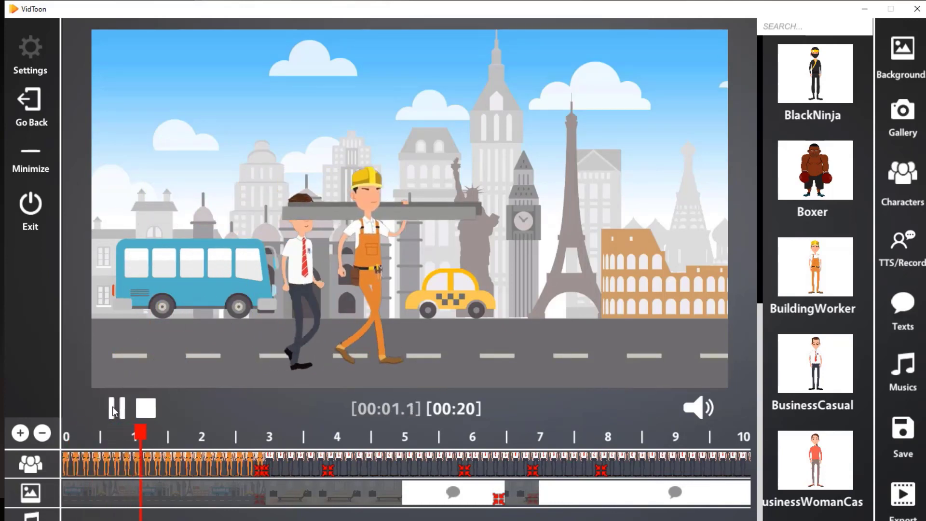
# Pause the preview and check the library and living room scenes at other points on the timeline
pyautogui.click(114, 411)
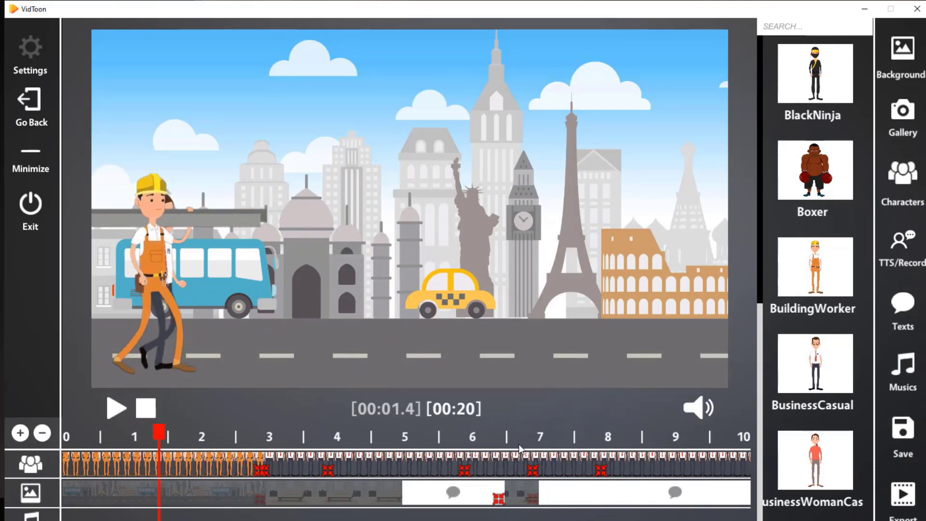
pyautogui.click(637, 436)
pyautogui.click(693, 437)
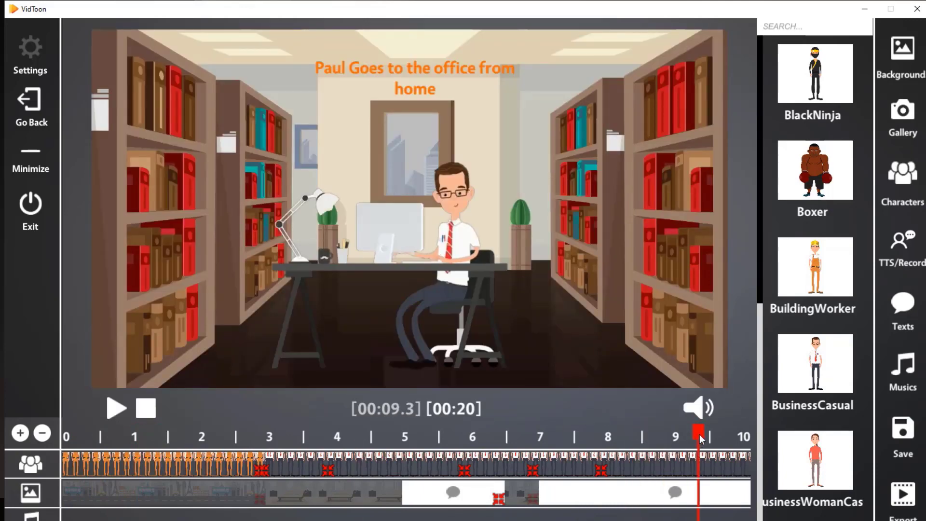
pyautogui.click(383, 434)
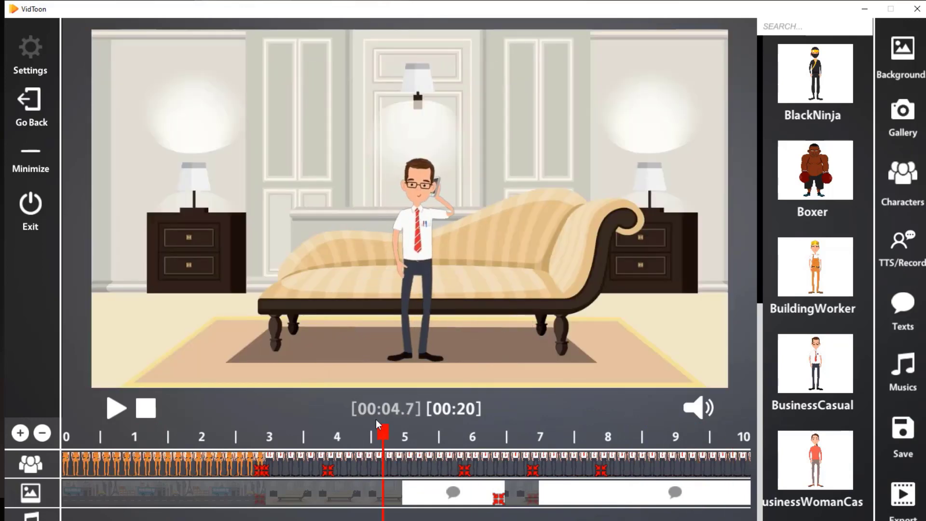
# Save the project to the Desktop as "T project"
pyautogui.click(896, 431)
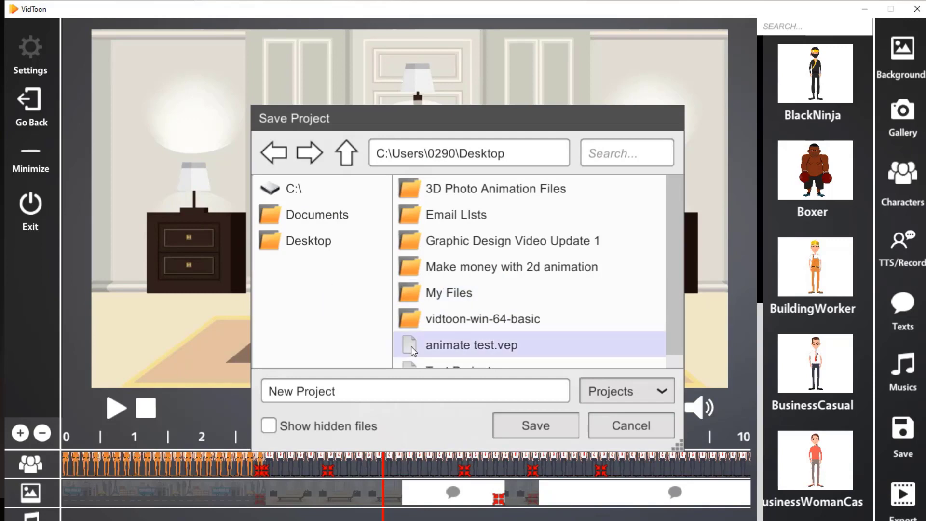
pyautogui.click(340, 392)
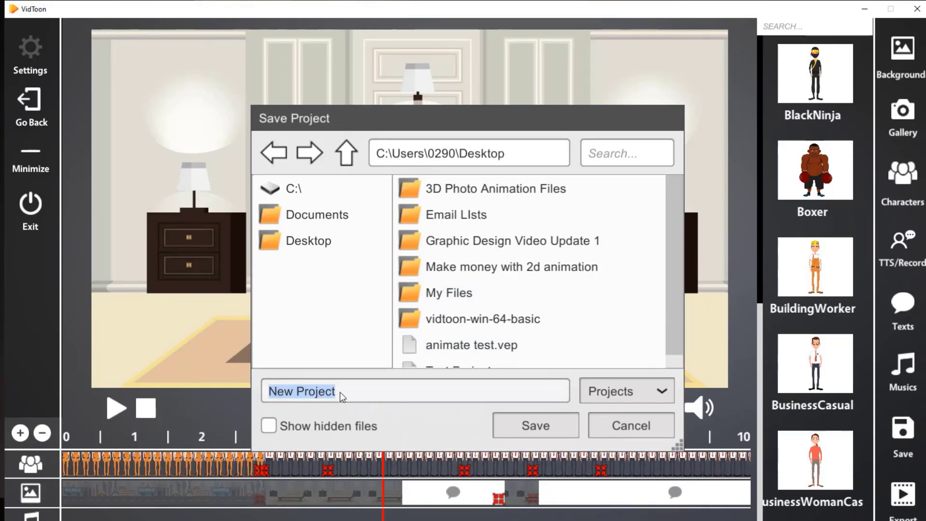
pyautogui.write('T')
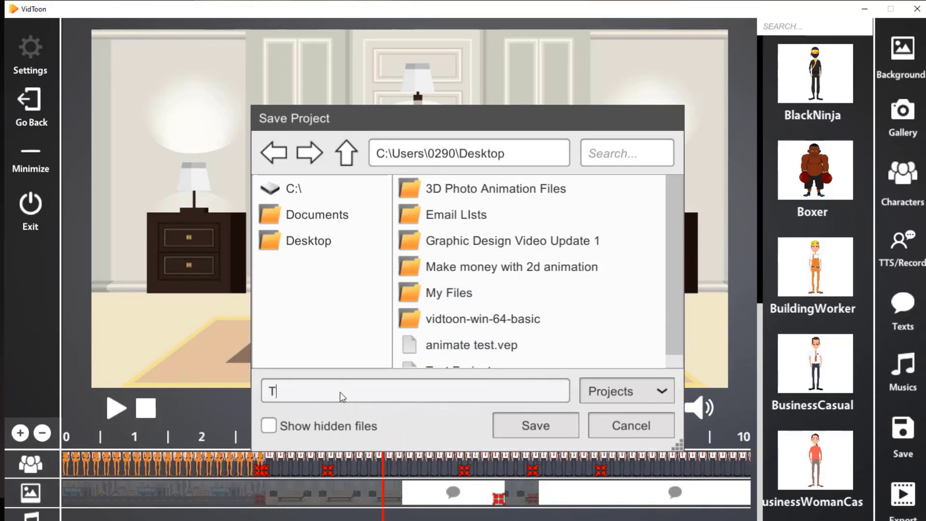
pyautogui.write(' project')
pyautogui.click(331, 245)
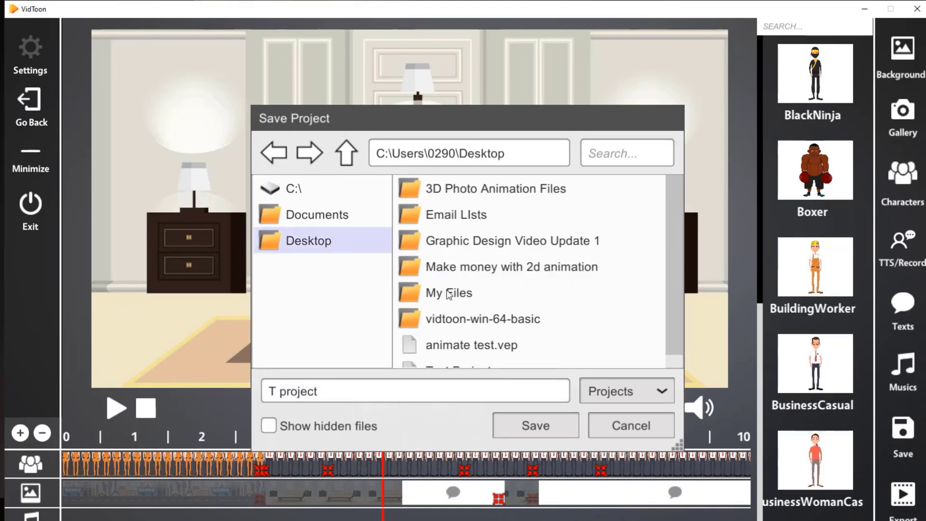
pyautogui.click(533, 426)
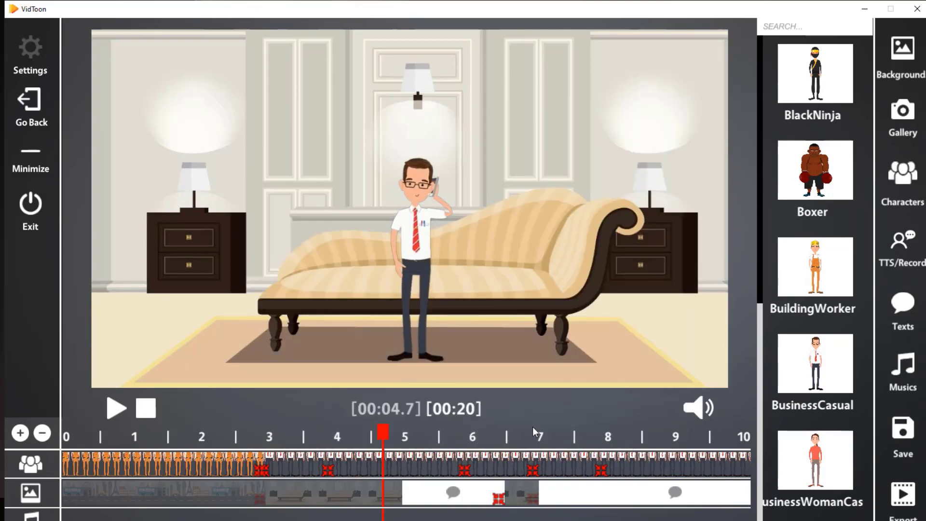
# Look up which programs can open the saved T project file on the desktop, and return to VidToon
pyautogui.click(864, 9)
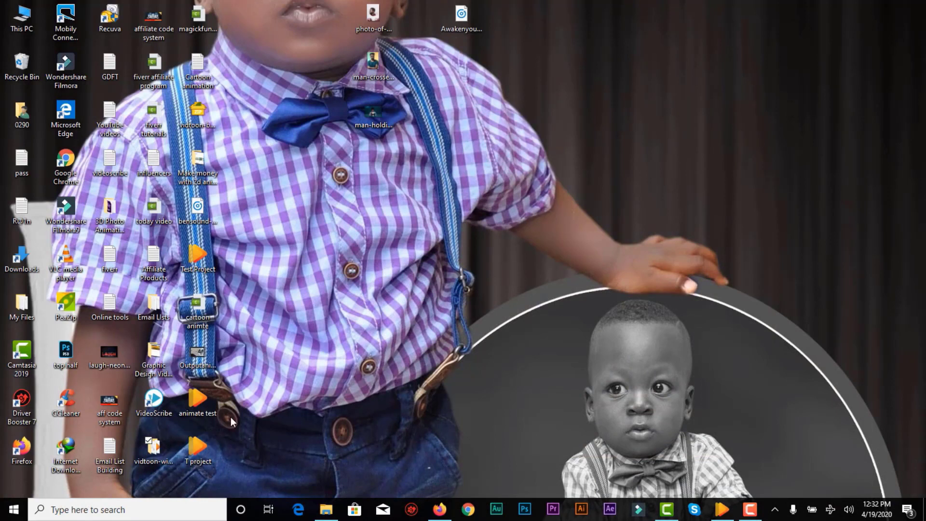
pyautogui.rightClick(206, 450)
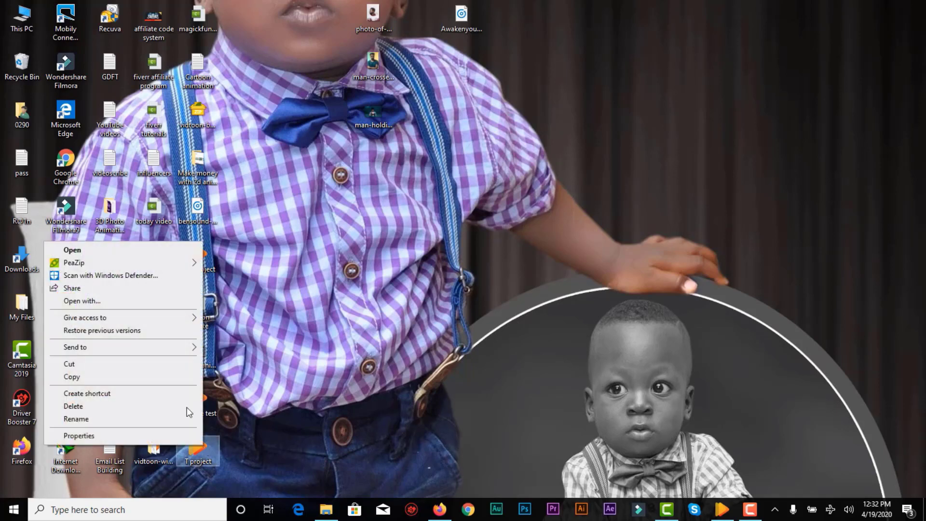
pyautogui.click(113, 305)
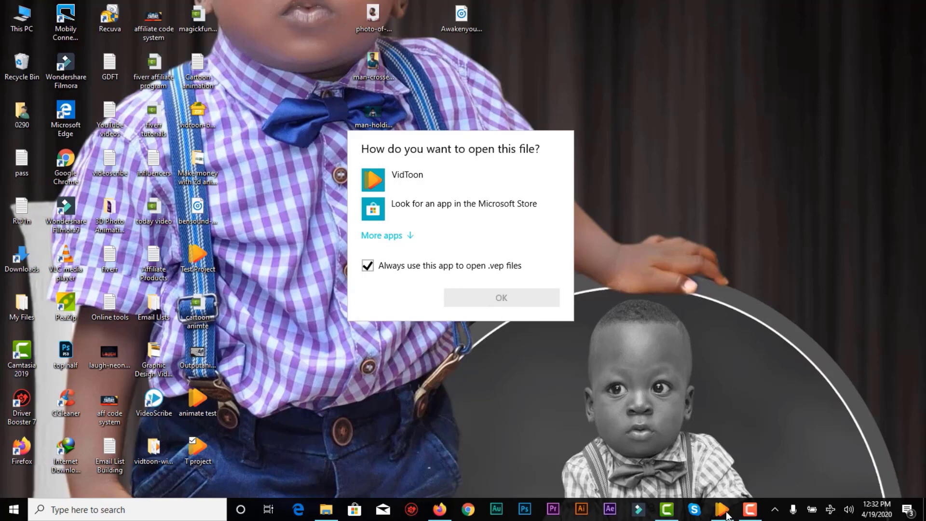
pyautogui.click(723, 485)
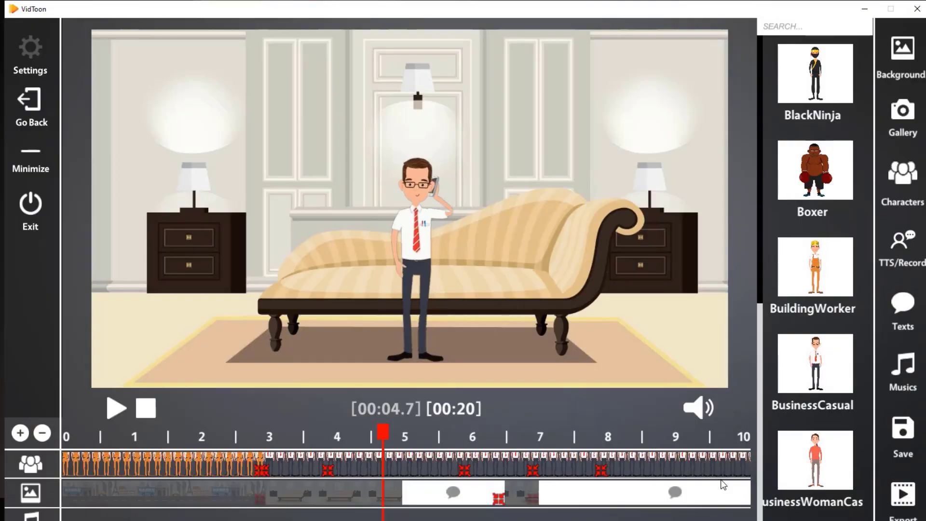
# Export the video to the Desktop as Output and check for the exported file on the desktop
pyautogui.click(904, 503)
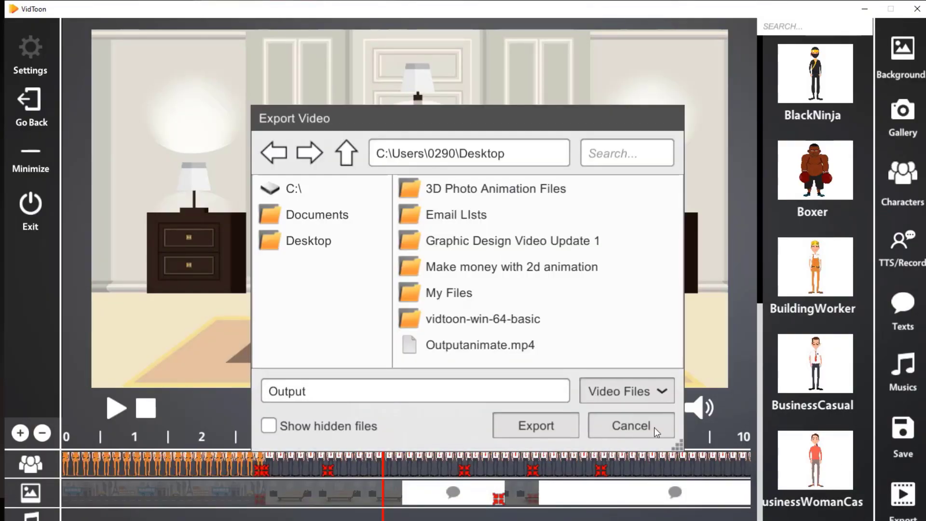
pyautogui.click(656, 398)
pyautogui.click(407, 380)
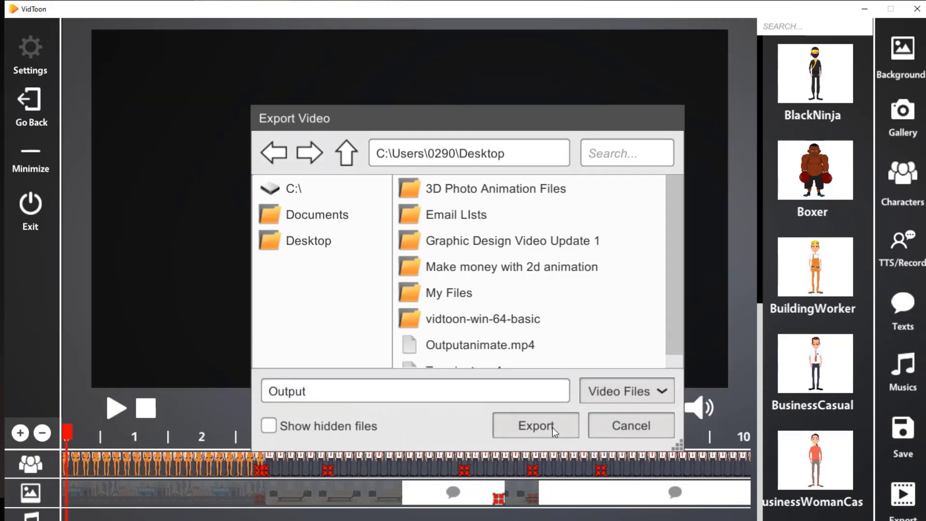
pyautogui.click(554, 429)
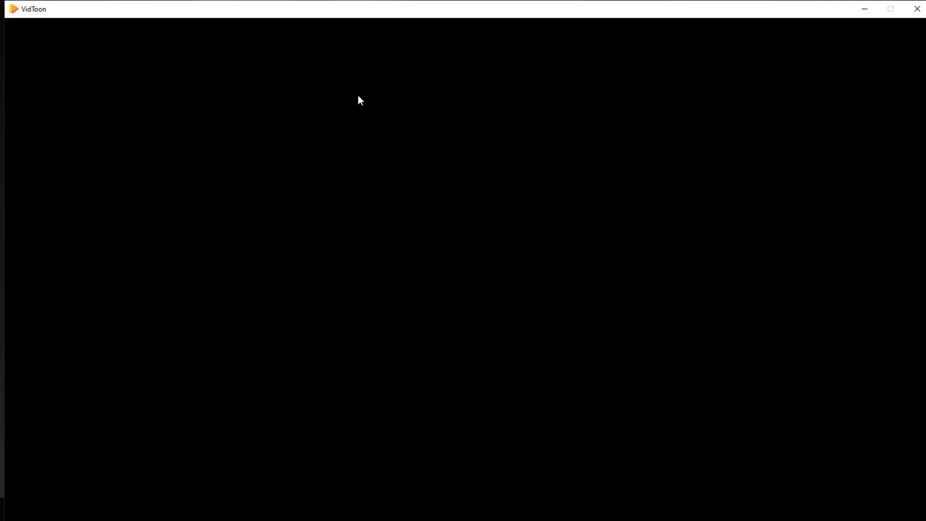
pyautogui.click(866, 13)
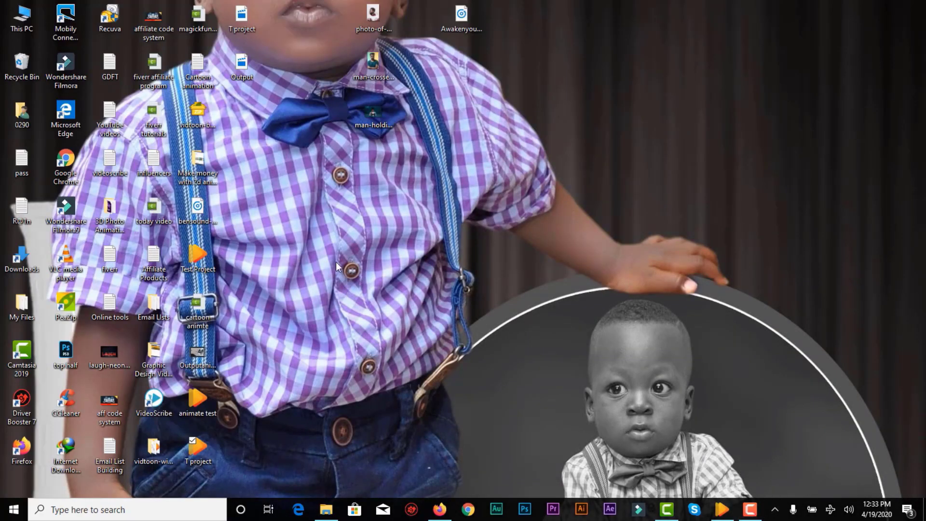
pyautogui.click(722, 512)
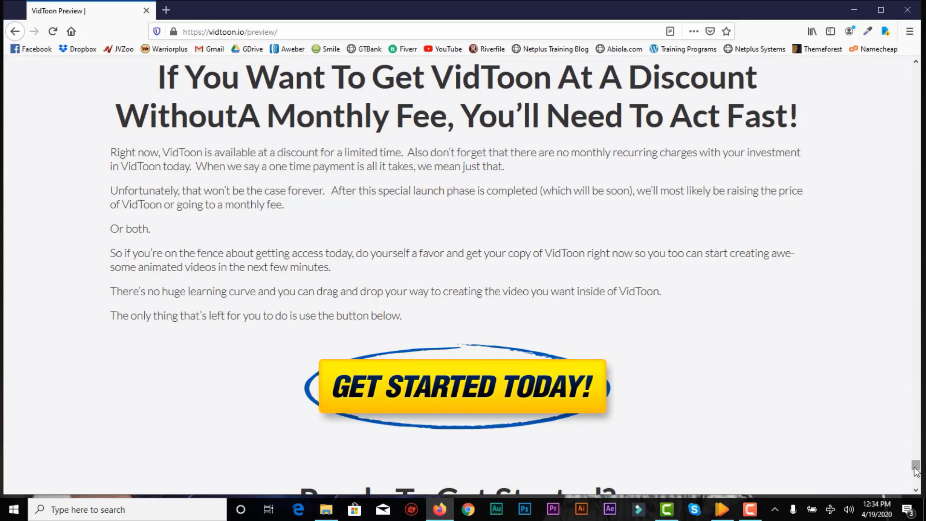
# Review the VidToon preview page in Firefox, including the Personal and Commercial License comparison and the discount offer
pyautogui.moveTo(917, 411); pyautogui.dragTo(913, 92)
pyautogui.moveTo(917, 71); pyautogui.dragTo(919, 452)
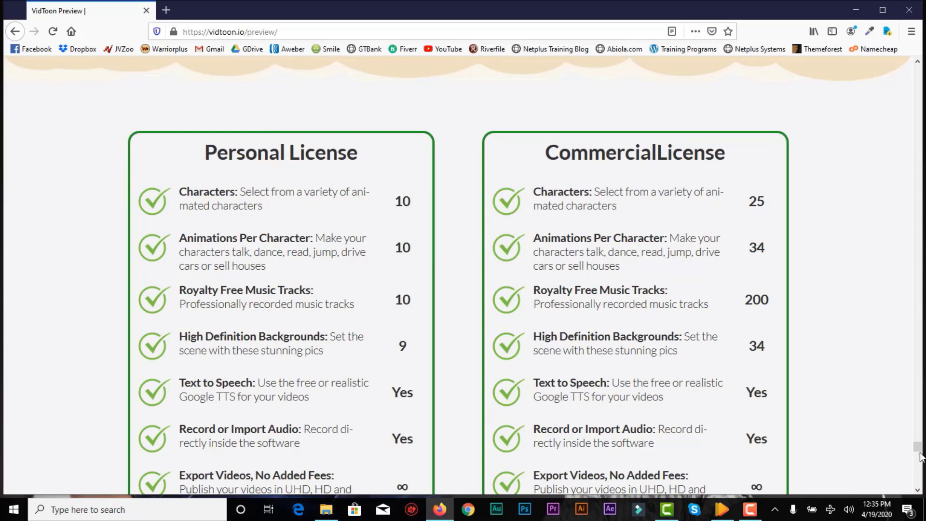
pyautogui.scroll(-5, 920, 461)
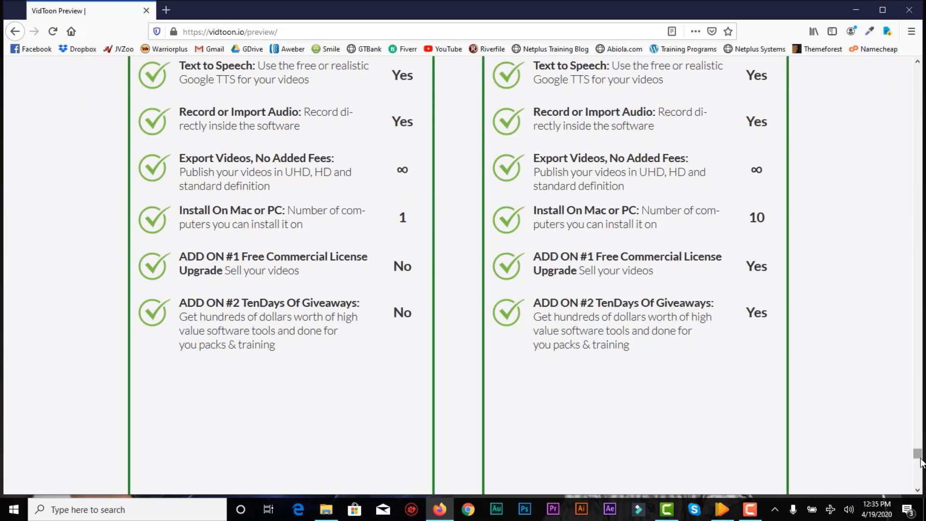
pyautogui.moveTo(920, 457); pyautogui.dragTo(918, 468)
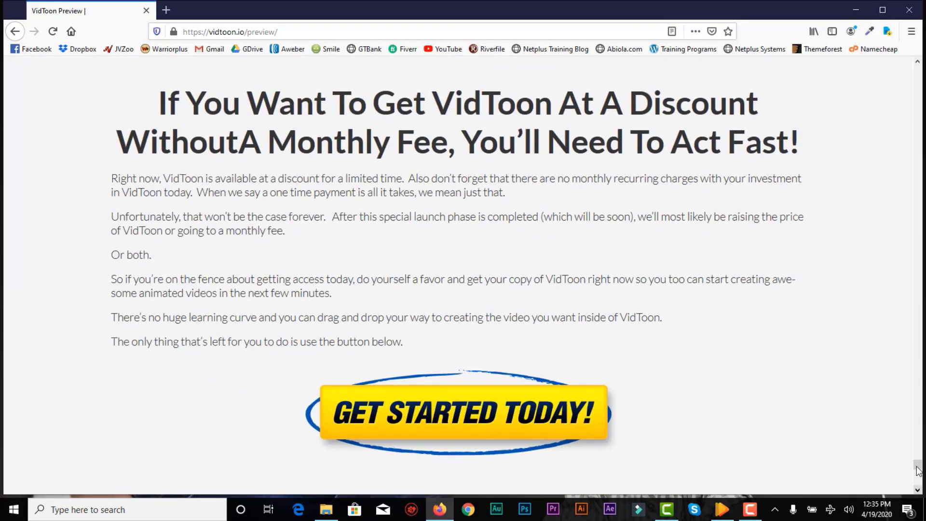